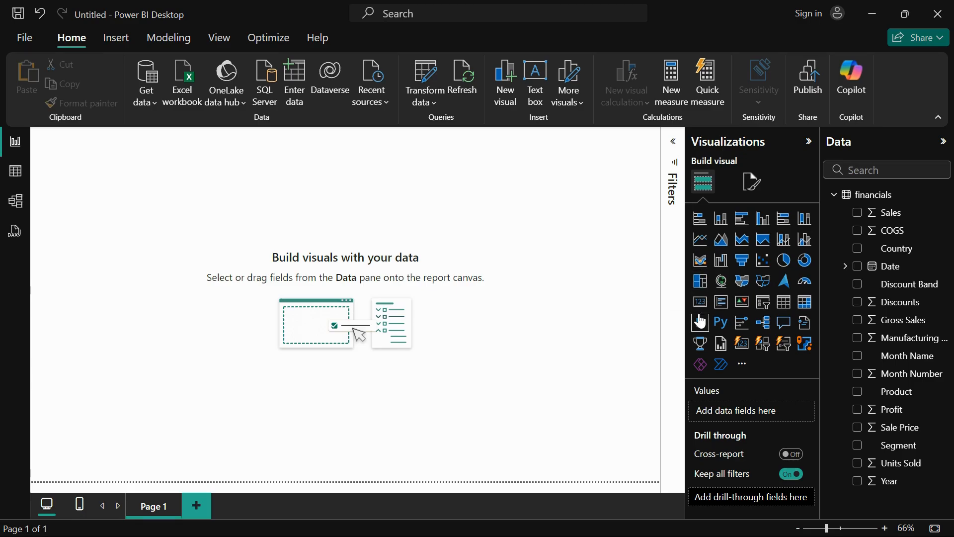
Insert a Table visual, move it toward the middle of the report page, and enlarge it.
click(785, 303)
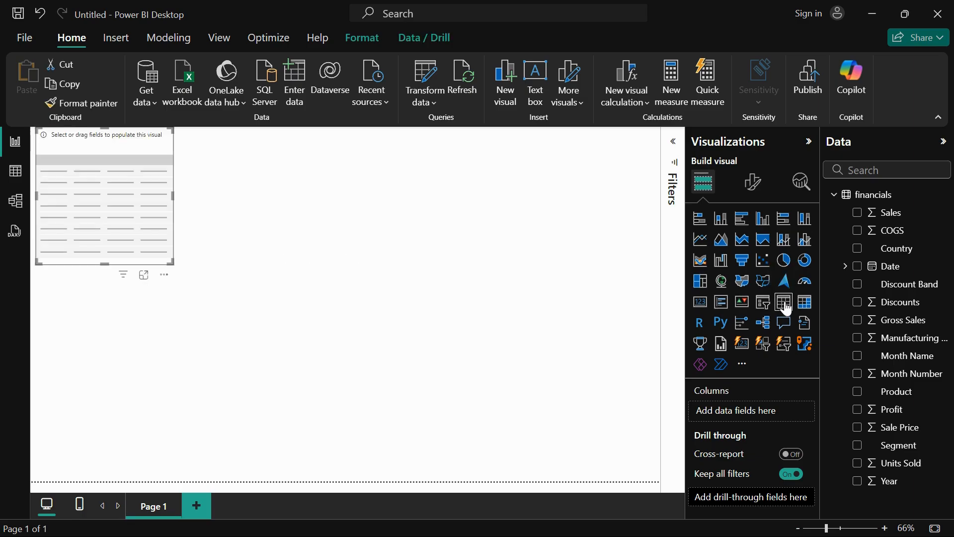
click(123, 197)
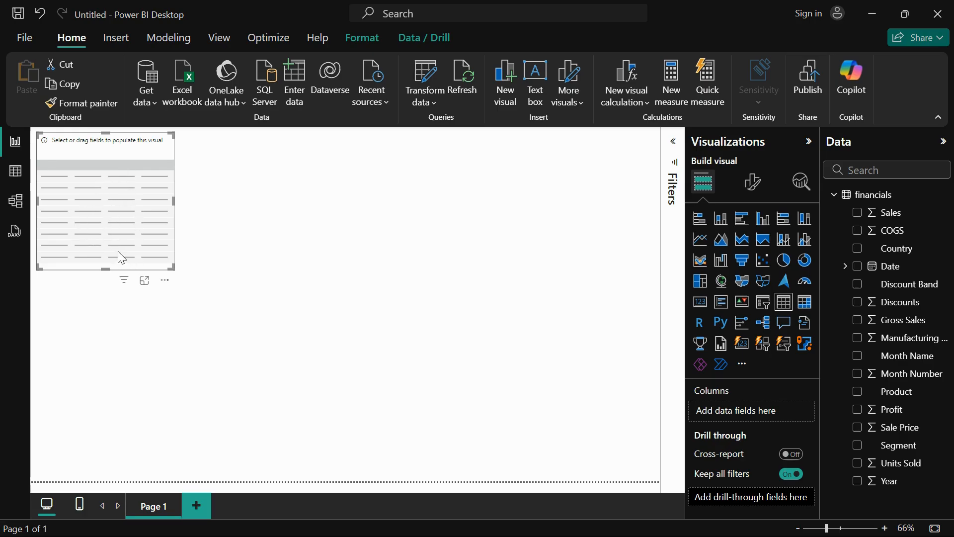
drag(141, 219, 330, 284)
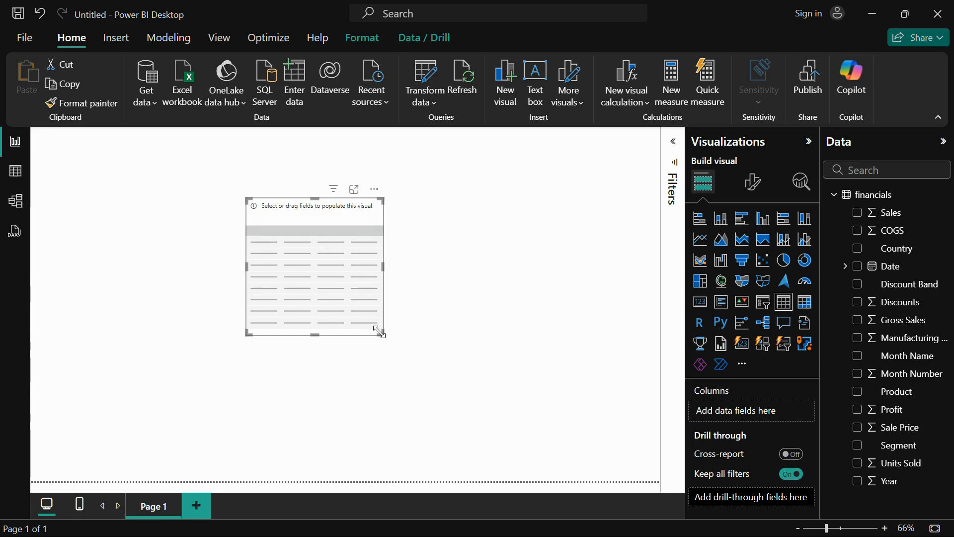
mouse_move(380, 332)
mouse_down()
mouse_move(513, 424)
mouse_move(383, 318)
mouse_up()
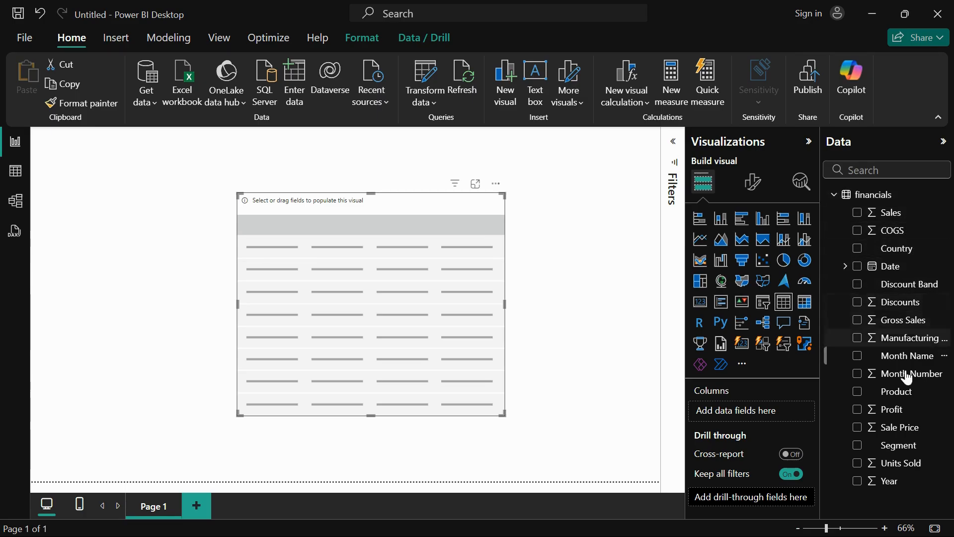
Fill the table with Product, Sales, COGS, Profit, Discounts and Gross Sales columns, and resize it to fit them.
drag(904, 255, 772, 416)
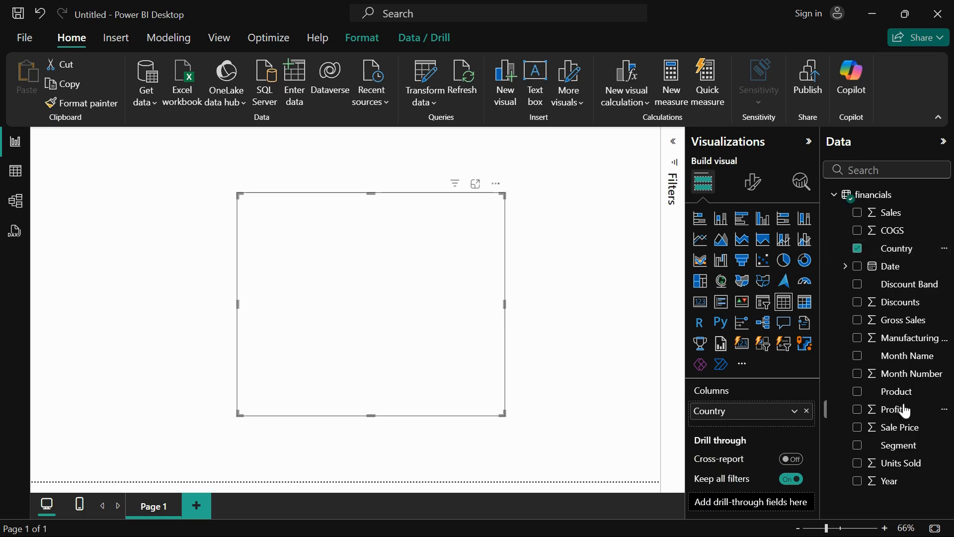
click(807, 411)
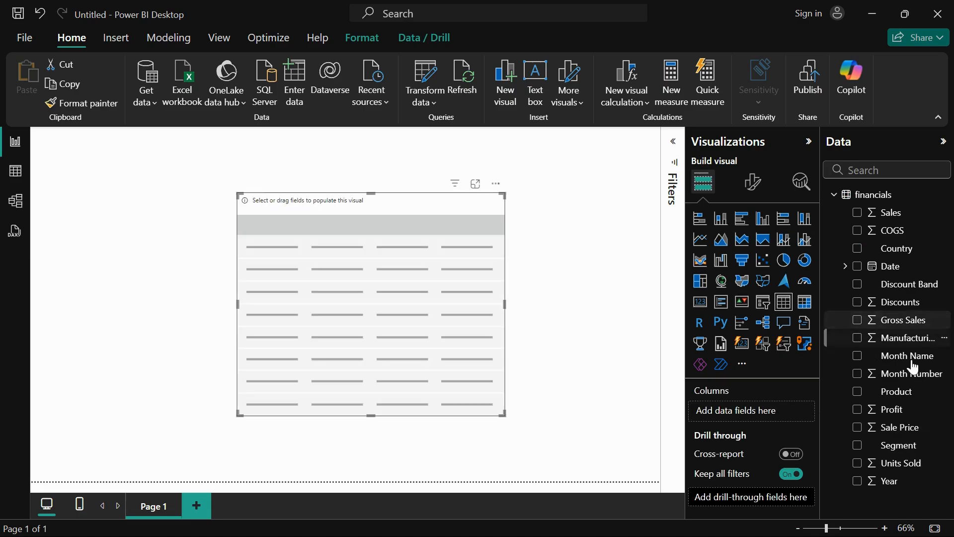
drag(918, 386, 779, 404)
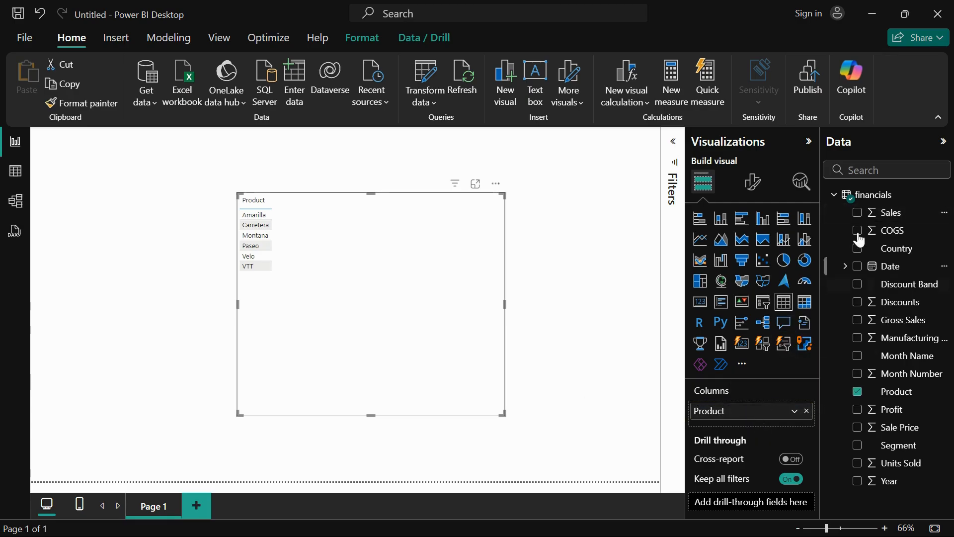
drag(889, 212, 743, 421)
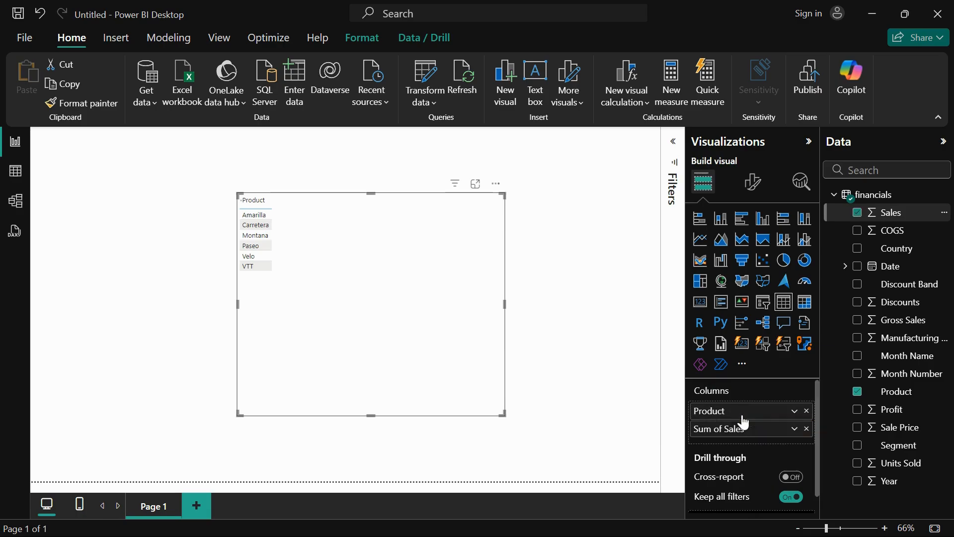
drag(893, 232, 756, 441)
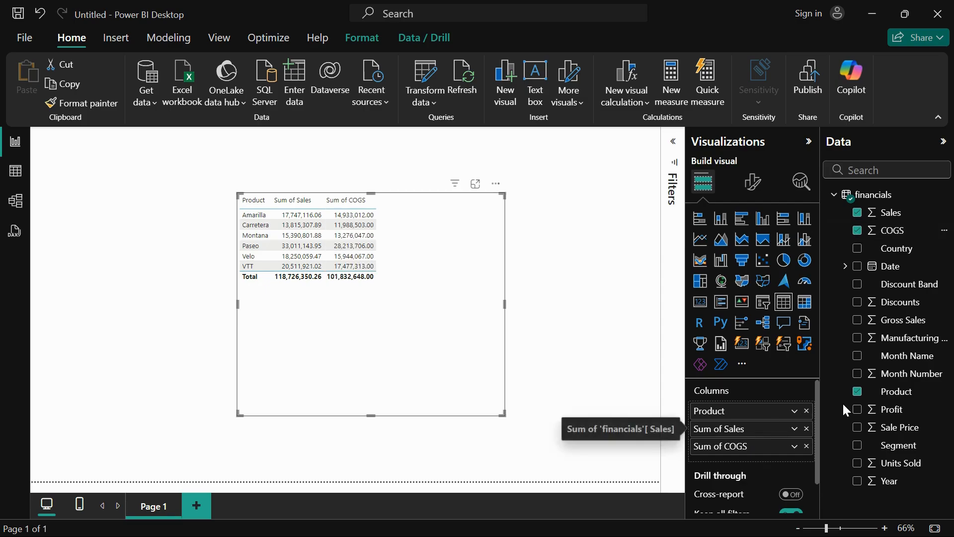
drag(900, 411, 785, 459)
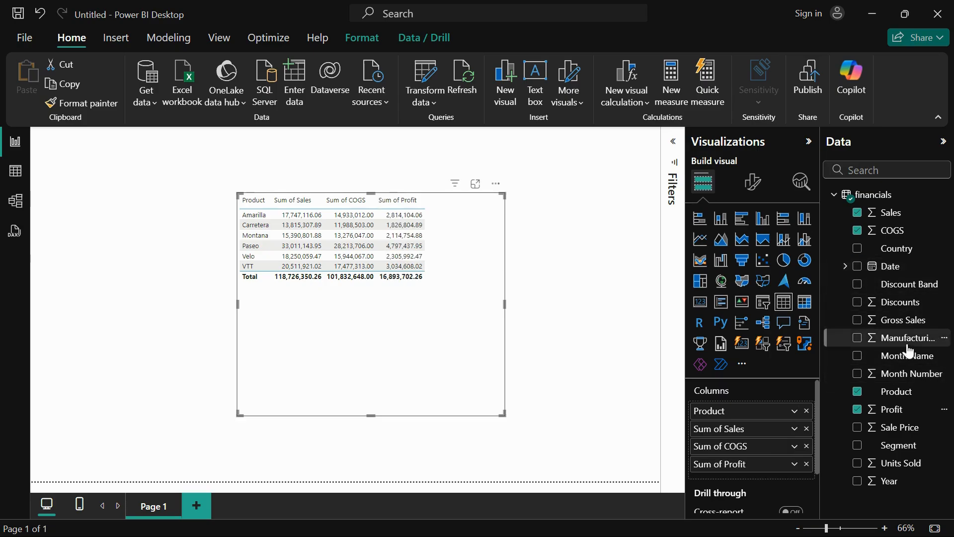
drag(907, 302, 762, 472)
drag(900, 326, 765, 497)
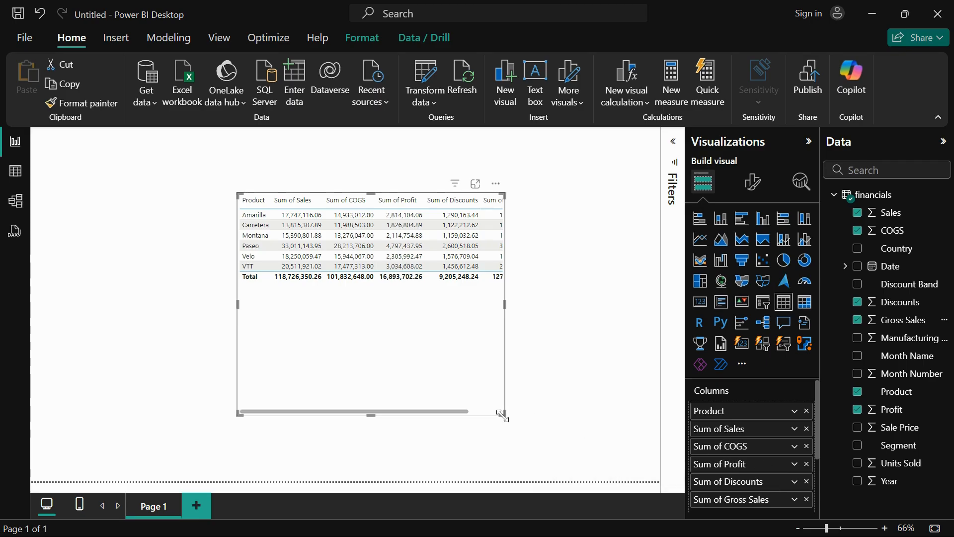
drag(501, 415, 547, 293)
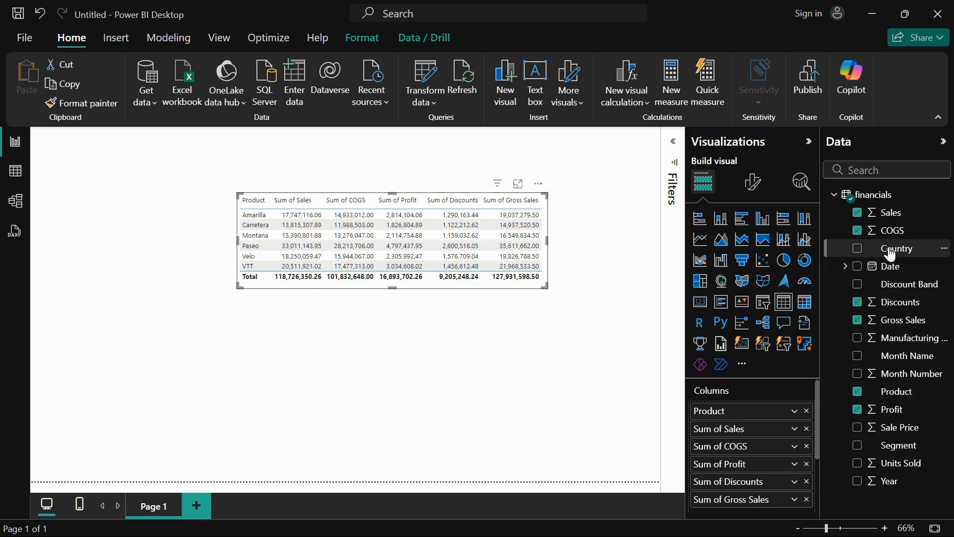
Add Country as the table's first column, ahead of Product, and enlarge the visual to fit all columns.
drag(885, 254, 746, 405)
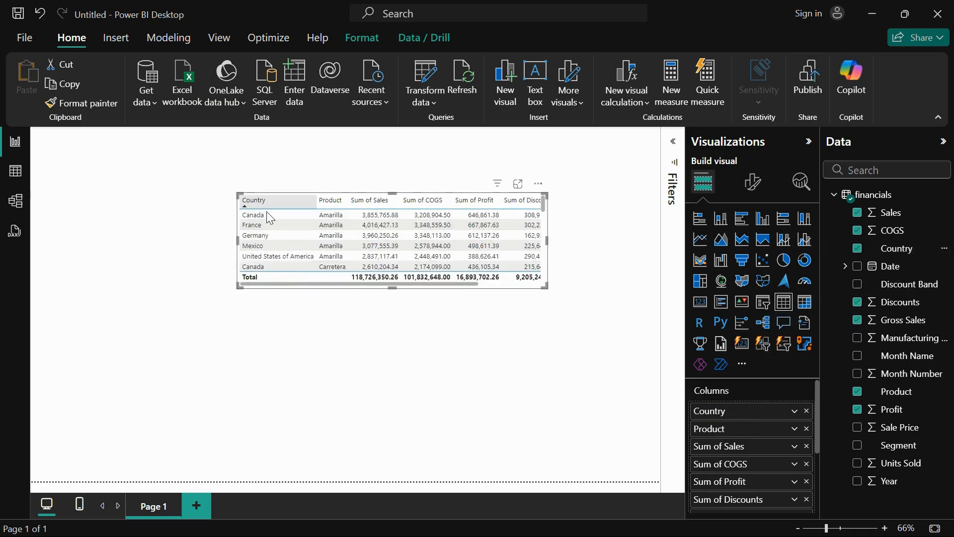
drag(544, 283, 613, 451)
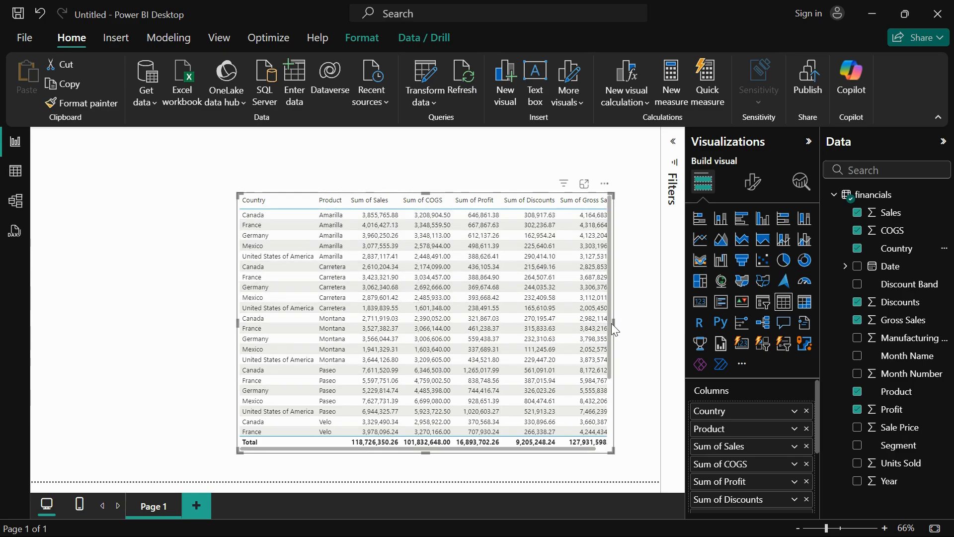
drag(614, 323, 634, 324)
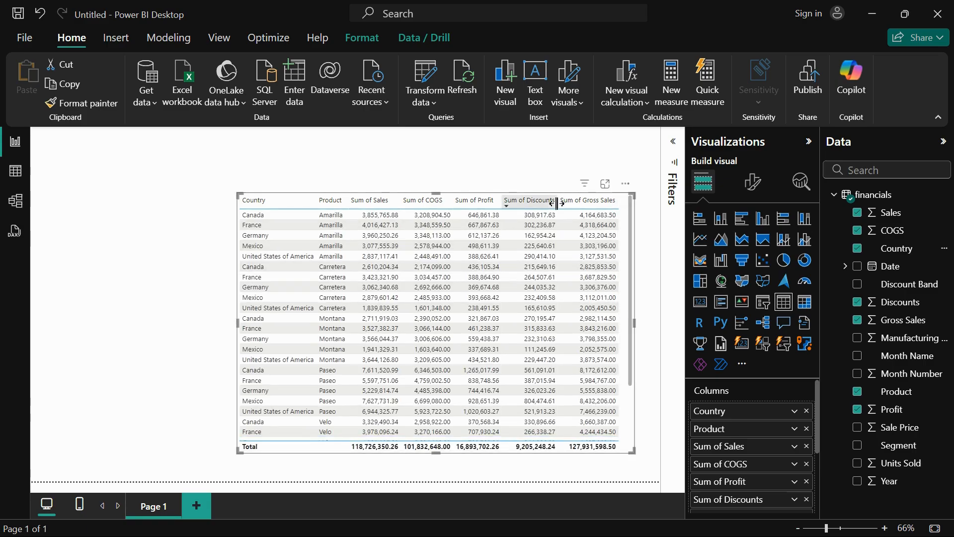
Sort the table by Sum of Sales in descending and then ascending order, reviewing the rows each time.
click(364, 203)
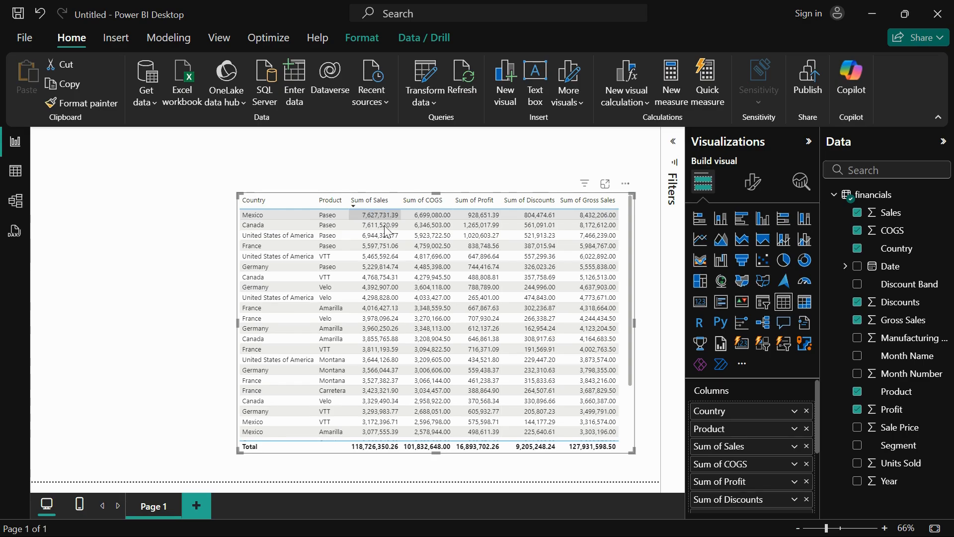
scroll(394, 355, down, 3)
scroll(395, 366, up, 3)
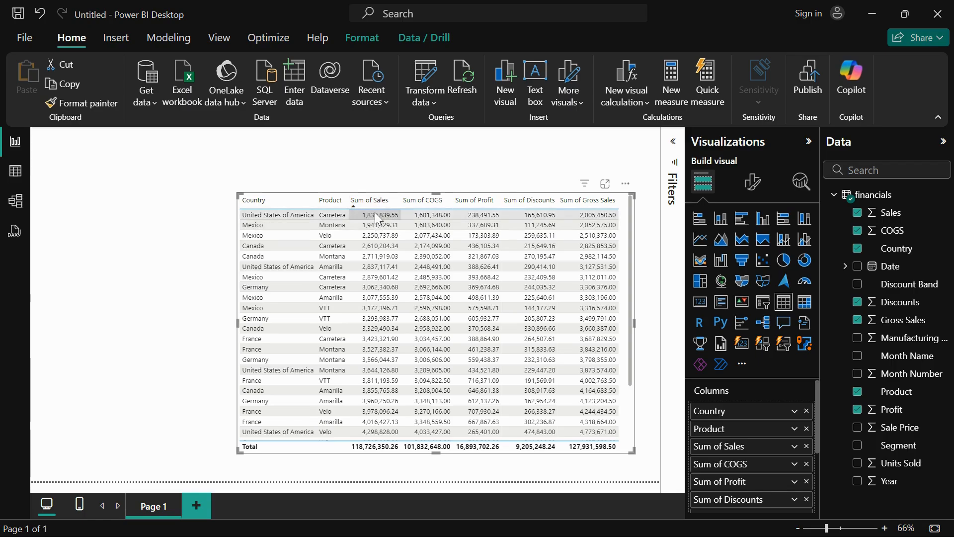
scroll(385, 348, down, 3)
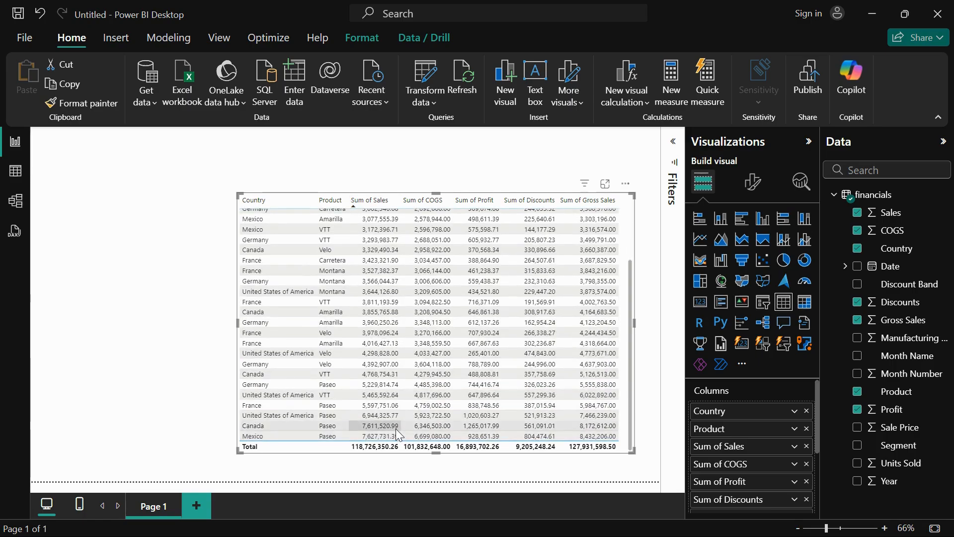
scroll(400, 357, up, 3)
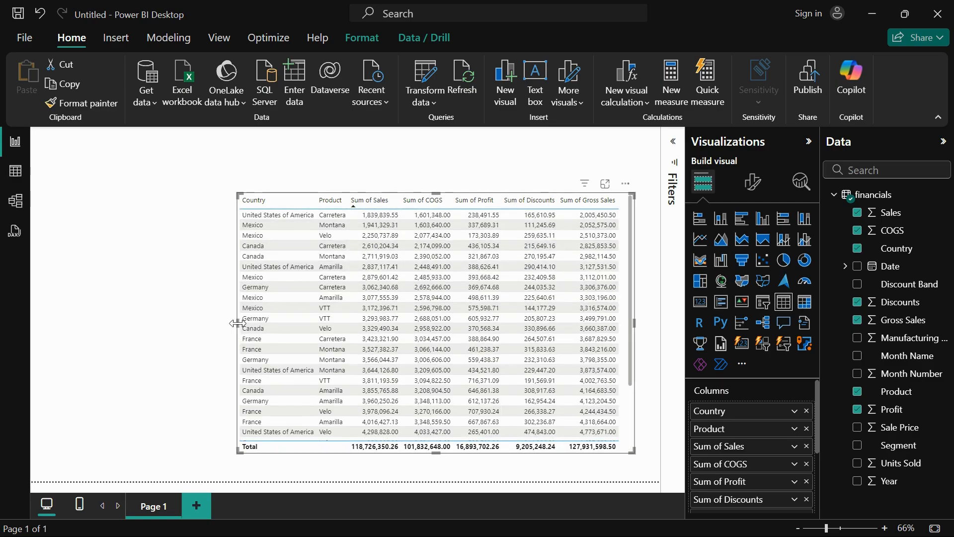
Extend the table visual slightly at its left edge and further at its top edge.
drag(238, 323, 229, 323)
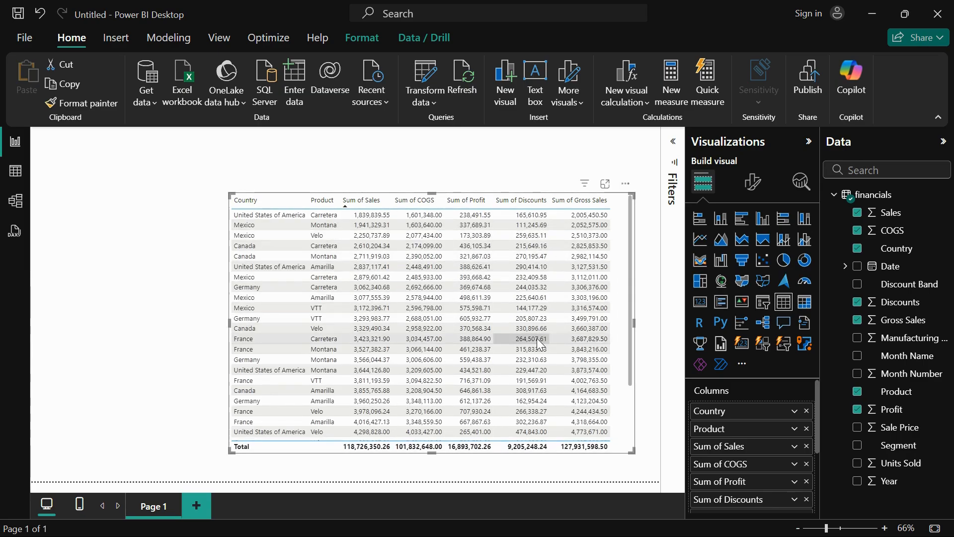
scroll(540, 343, down, 3)
drag(433, 194, 432, 148)
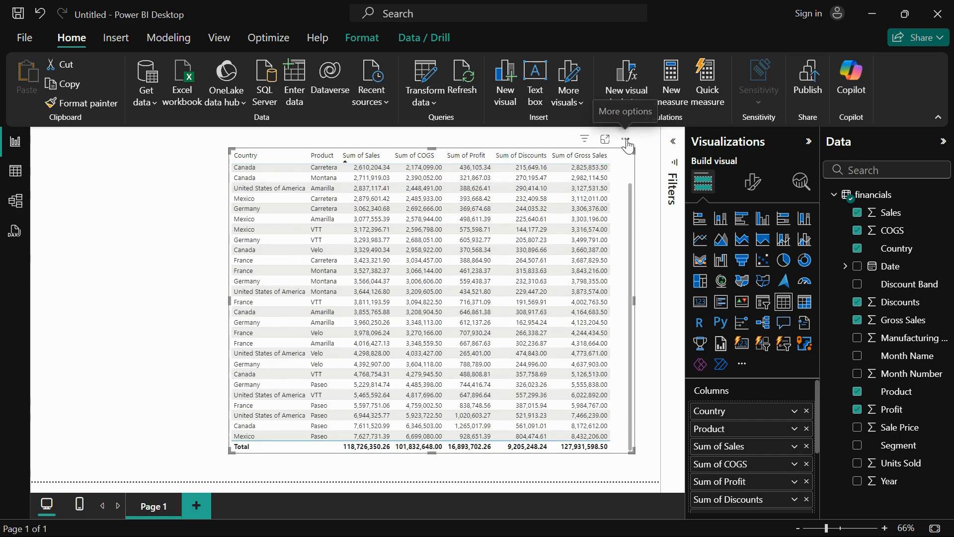
Export the table's data to the Downloads folder as data.csv, and narrow the table visual slightly.
click(627, 144)
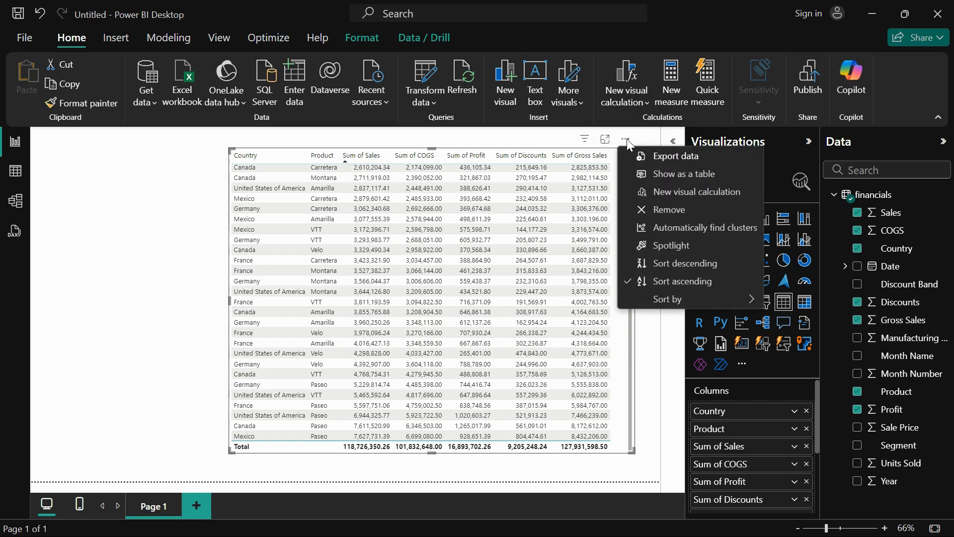
click(670, 156)
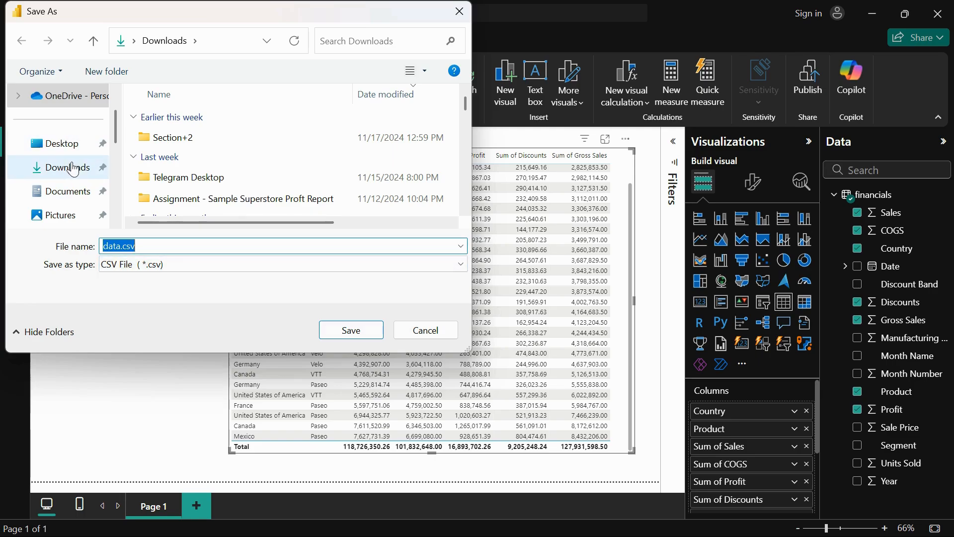
click(75, 167)
click(364, 337)
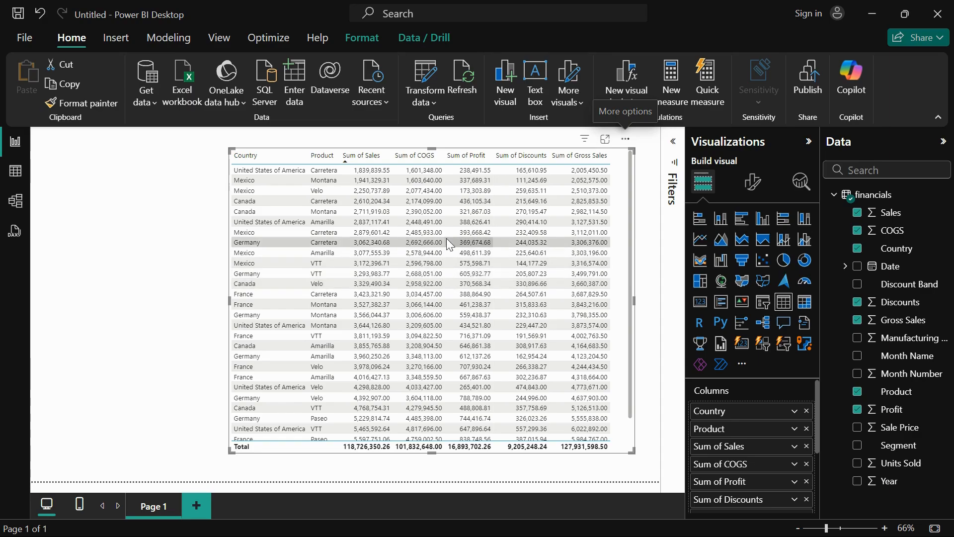
click(529, 242)
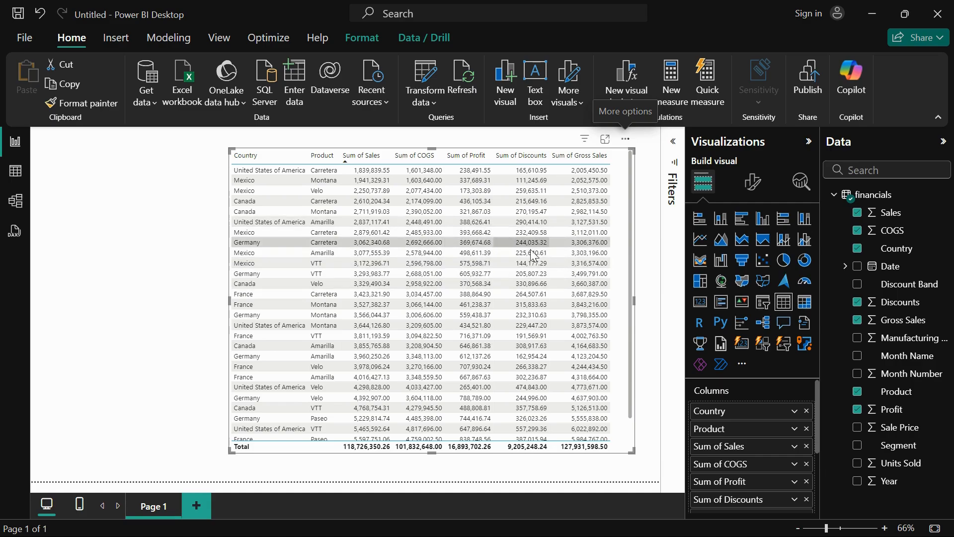
drag(634, 301, 627, 298)
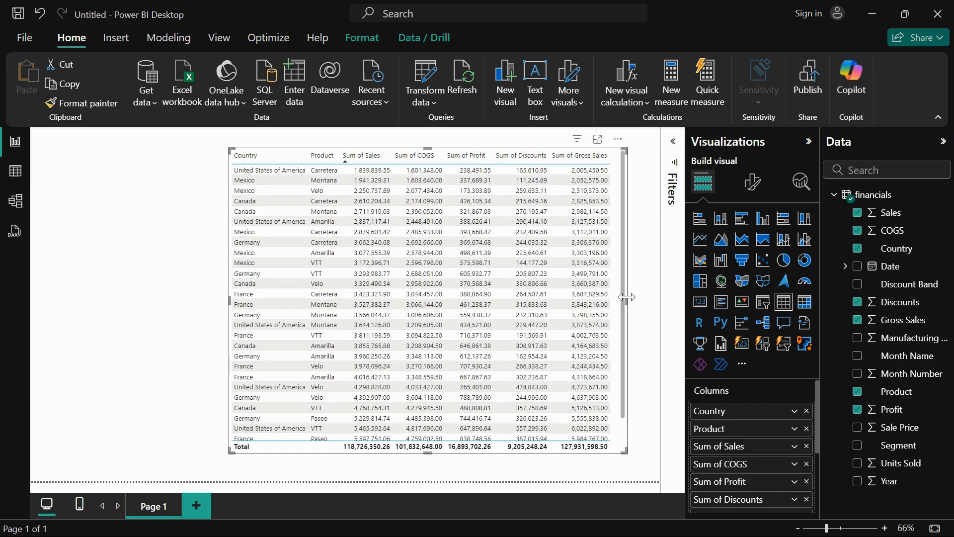
Try the None and Minimal style presets on the table visual.
click(748, 187)
click(744, 294)
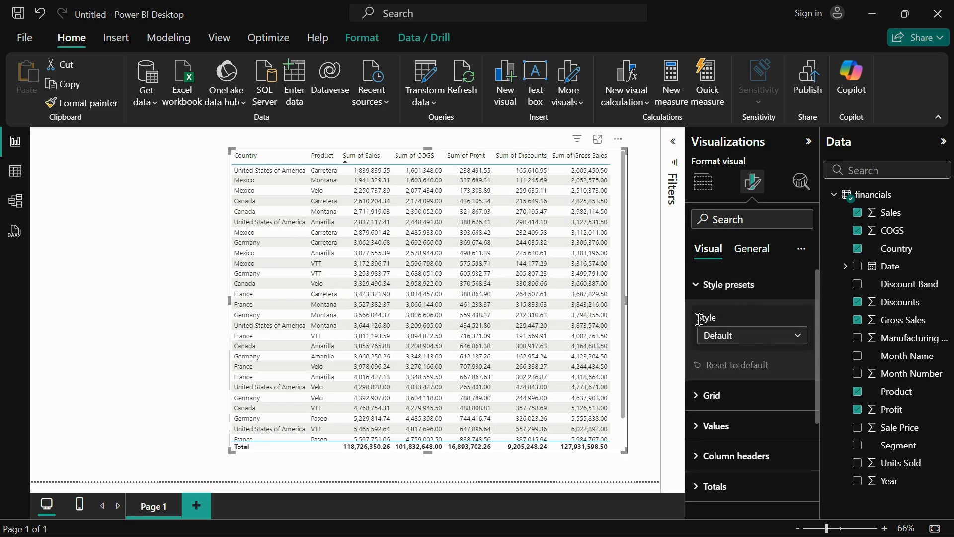
click(735, 340)
click(730, 373)
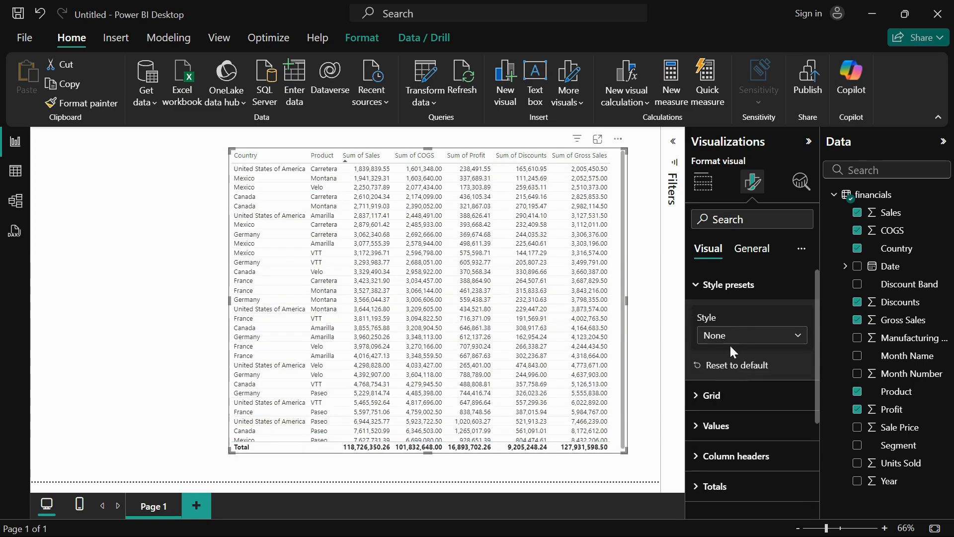
click(733, 334)
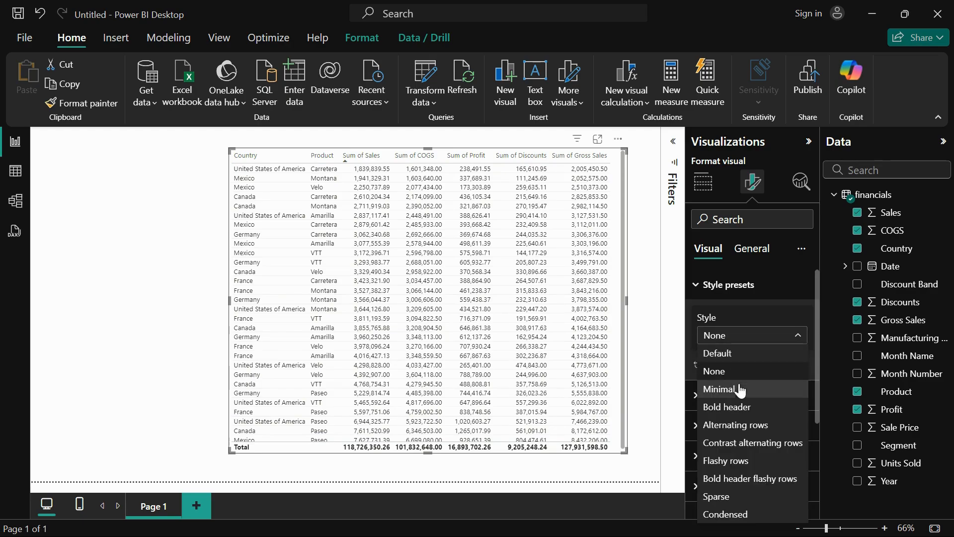
click(739, 390)
click(737, 337)
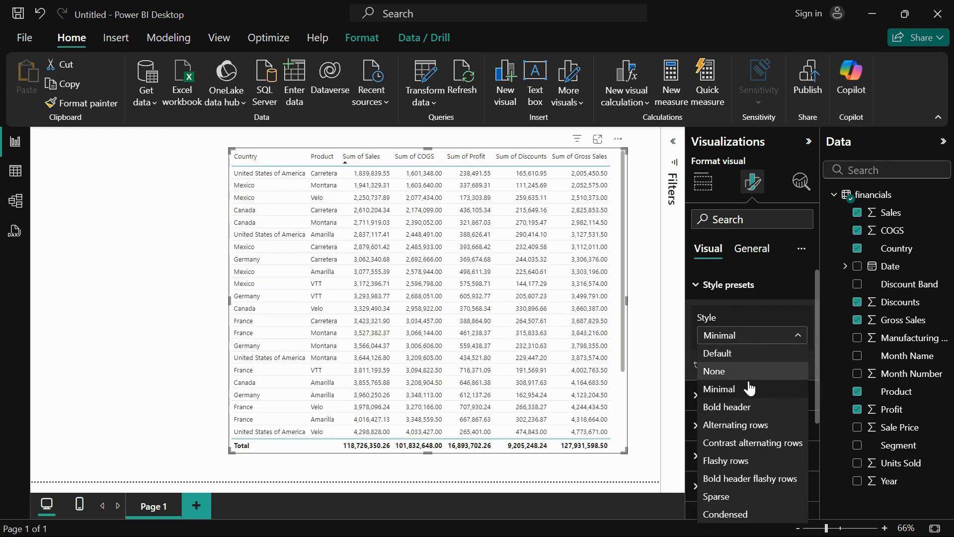
key(Escape)
Try the Bold header and Alternating rows style presets on the table visual.
click(747, 338)
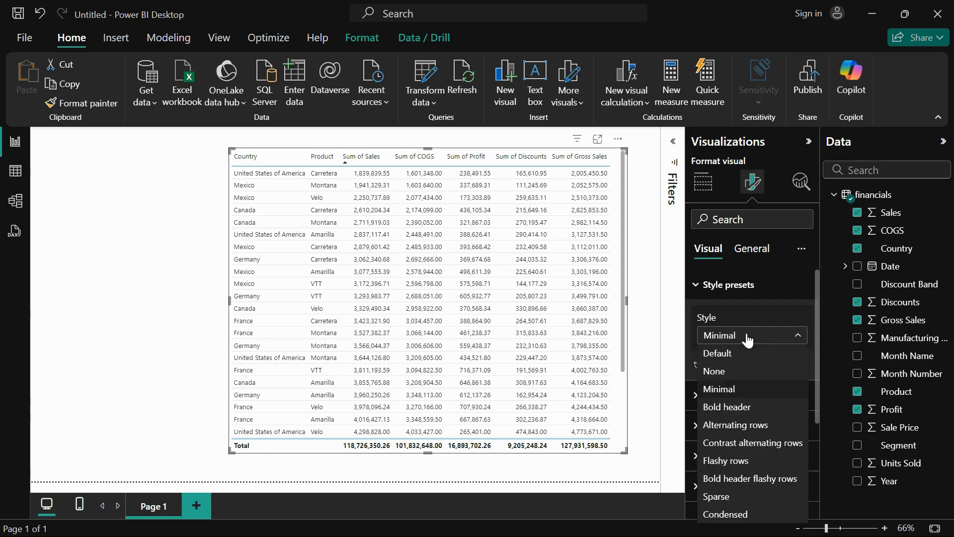
click(745, 409)
click(741, 336)
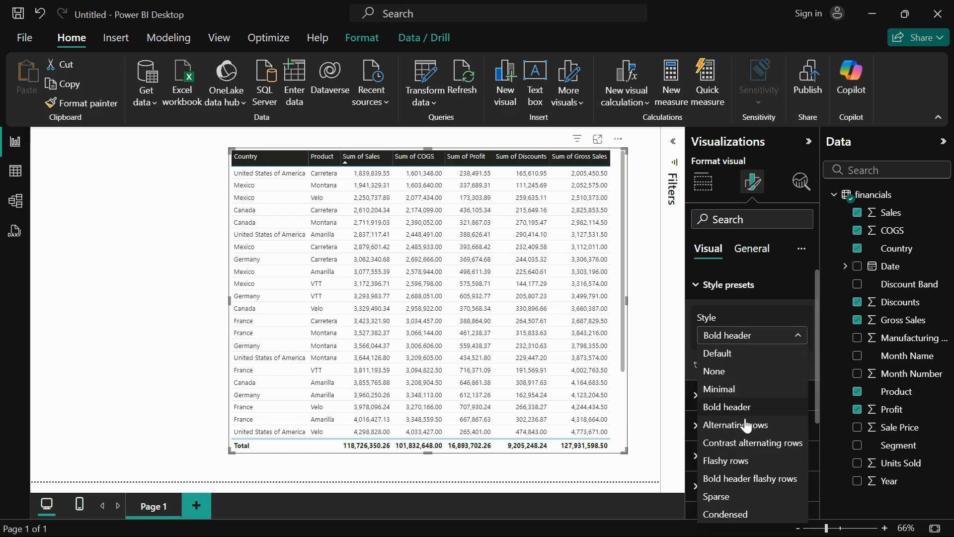
click(745, 429)
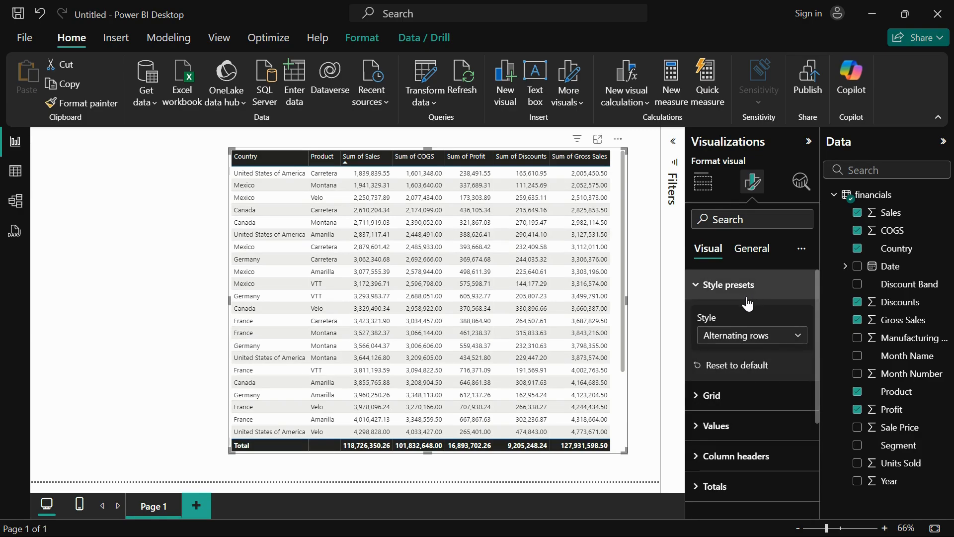
Try the Contrast alternating rows and Bold header flashy rows style presets on the table visual.
click(746, 336)
click(742, 447)
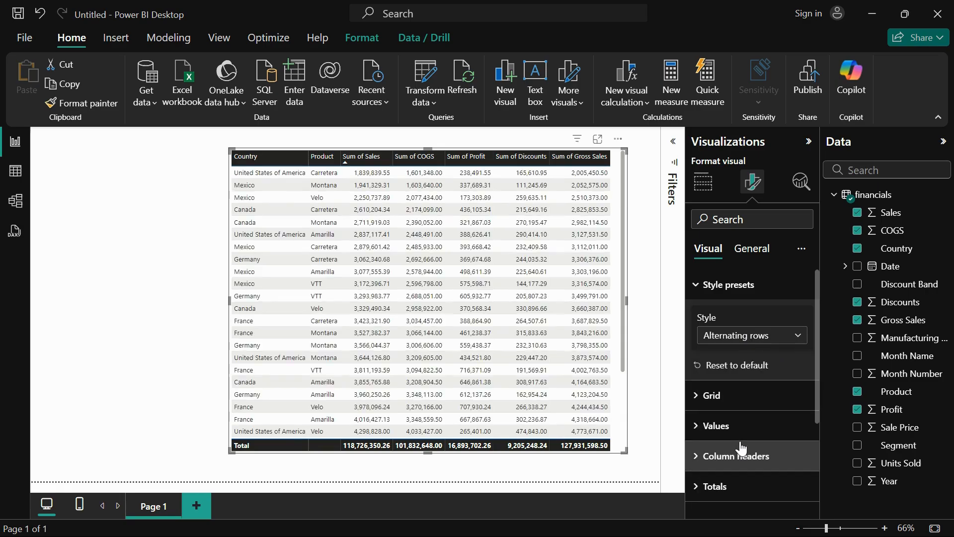
click(731, 336)
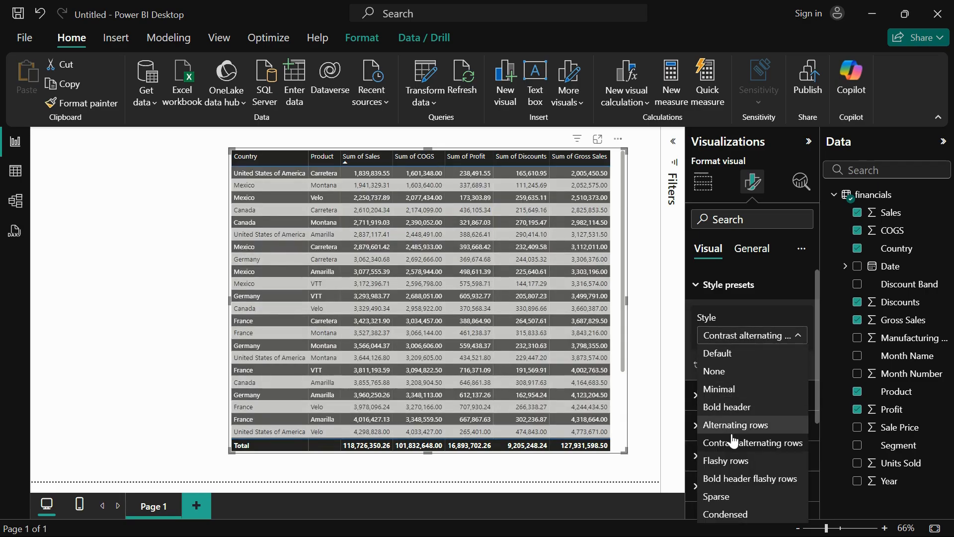
click(743, 482)
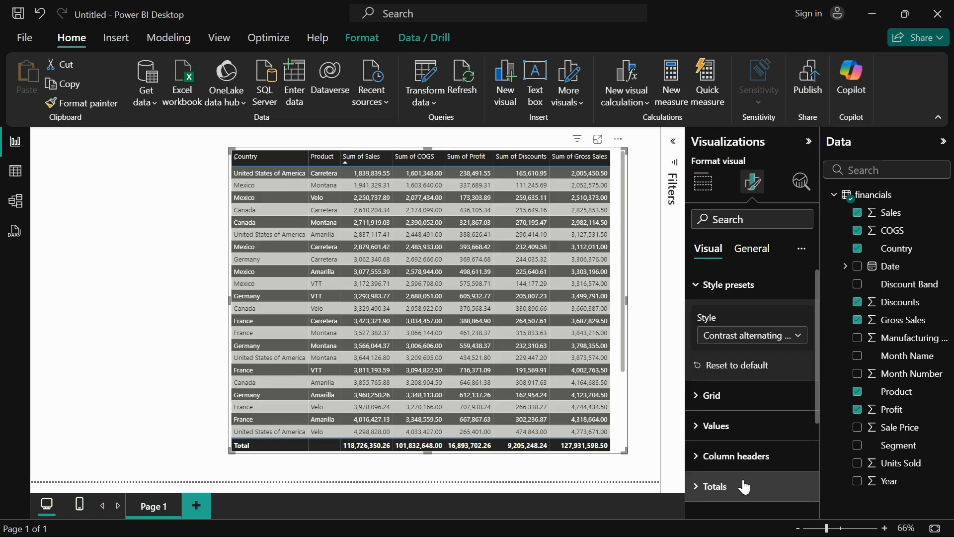
Try the Condensed style preset on the table visual and return it to the Default preset.
click(726, 337)
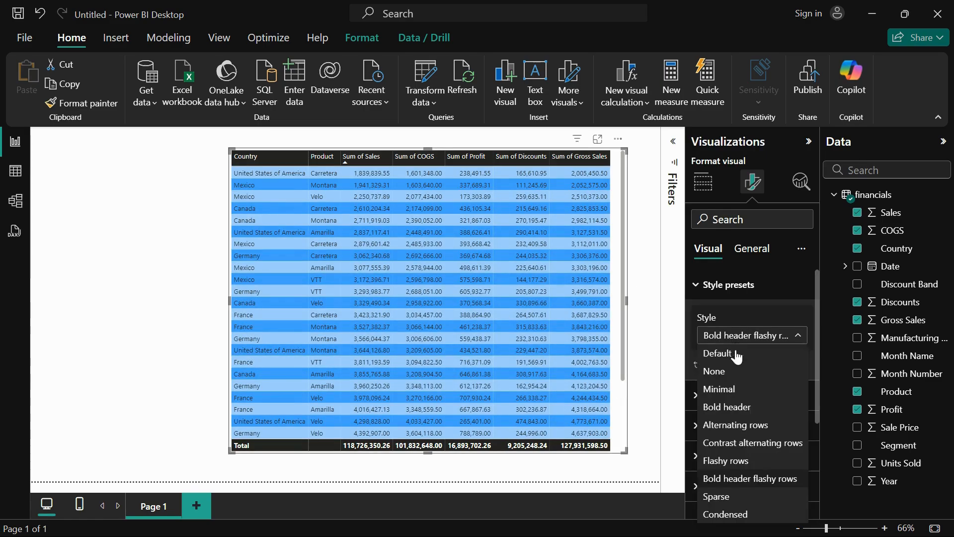
click(760, 508)
click(755, 340)
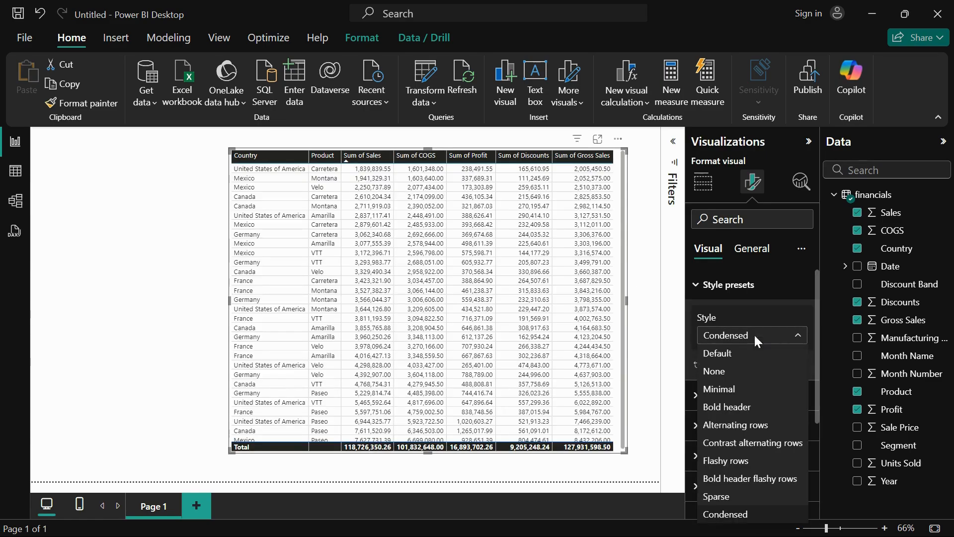
click(736, 353)
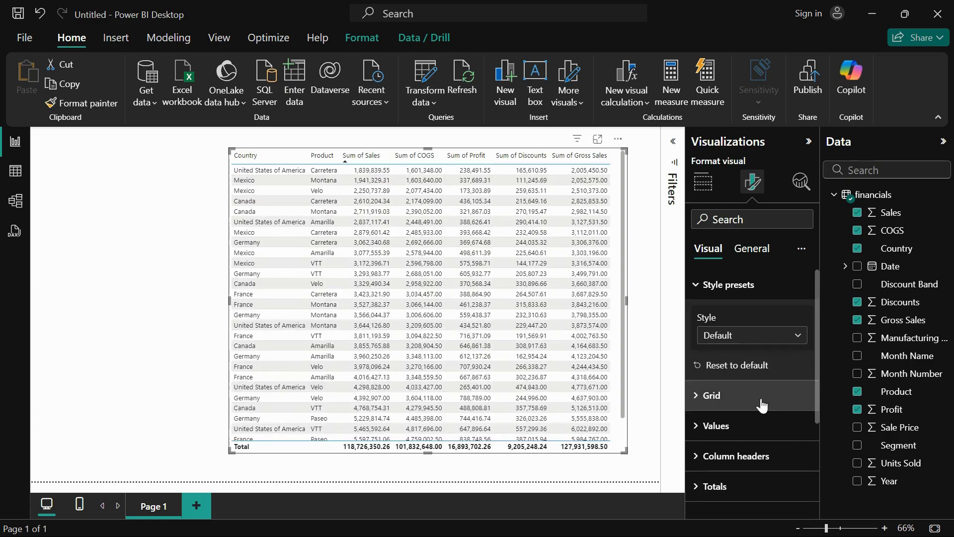
Set the table's horizontal gridlines to a slightly darker light gray with a width of 2.
click(715, 395)
scroll(741, 357, down, 3)
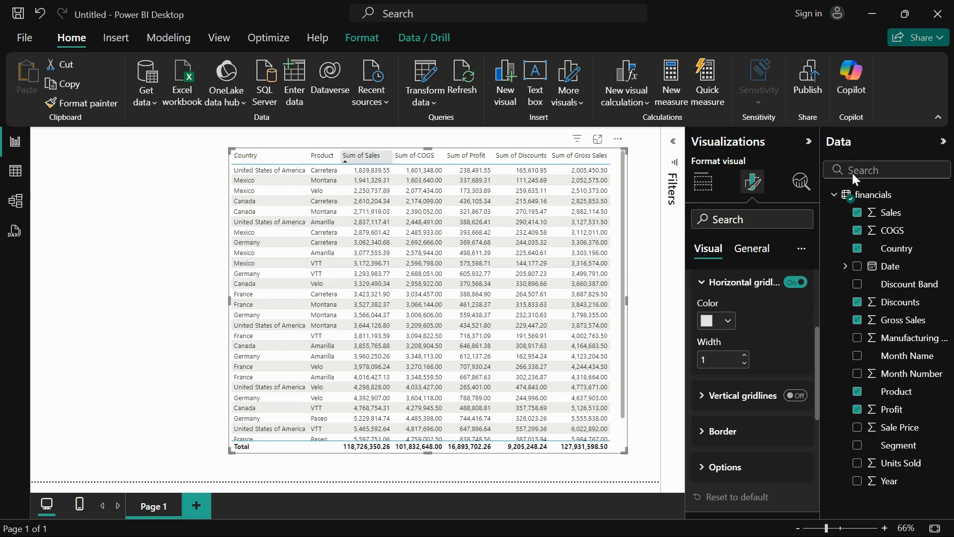
click(731, 320)
click(717, 146)
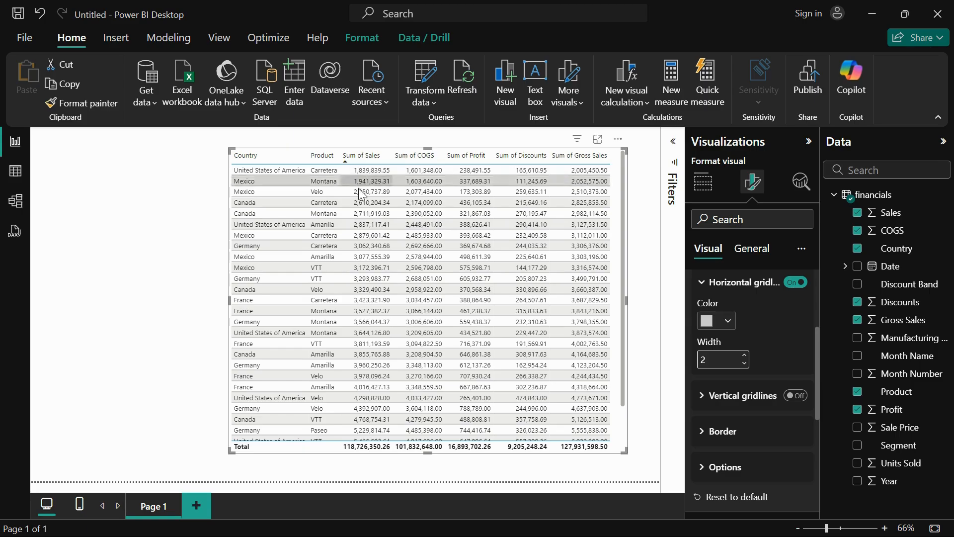
Turn on the table's vertical gridlines and give them a light gray color and a width of 2.
scroll(689, 318, down, 2)
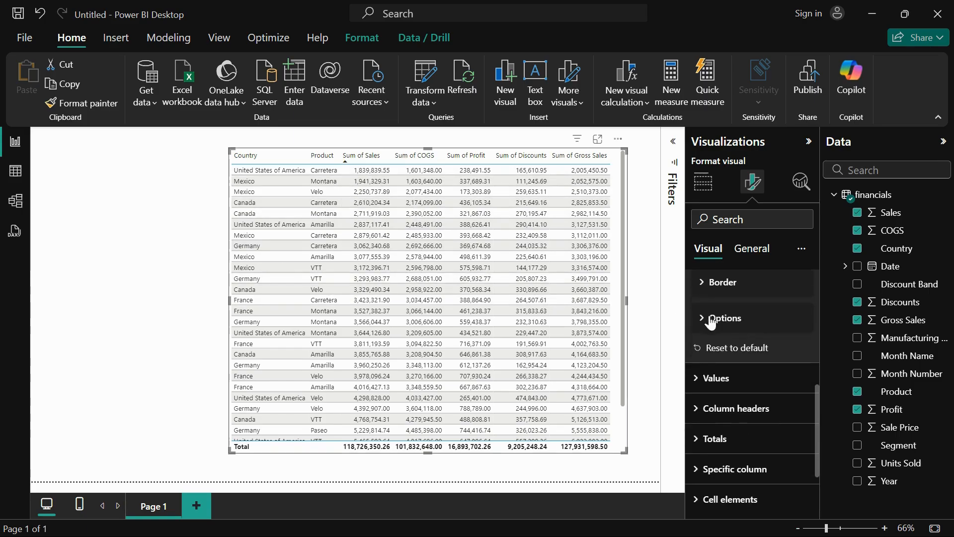
scroll(723, 308, up, 1)
click(721, 323)
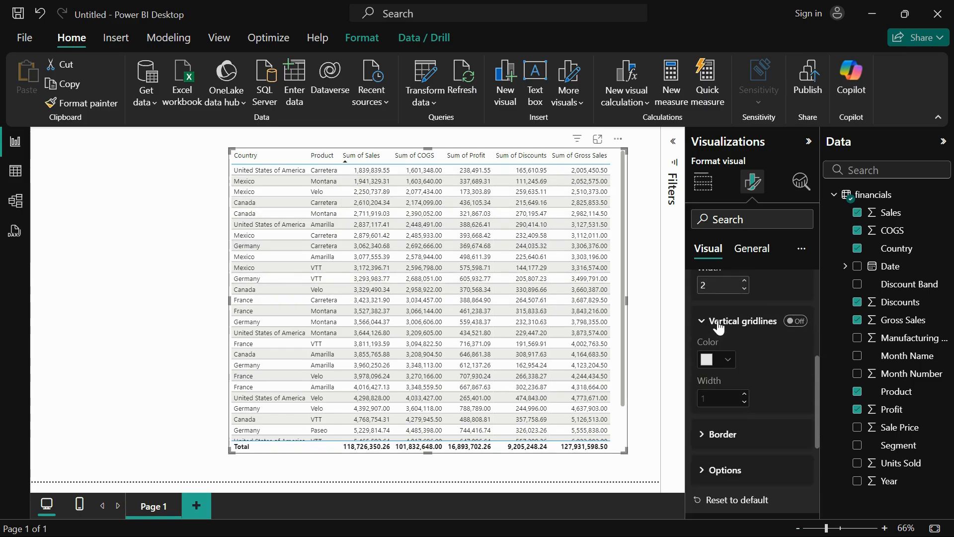
click(798, 322)
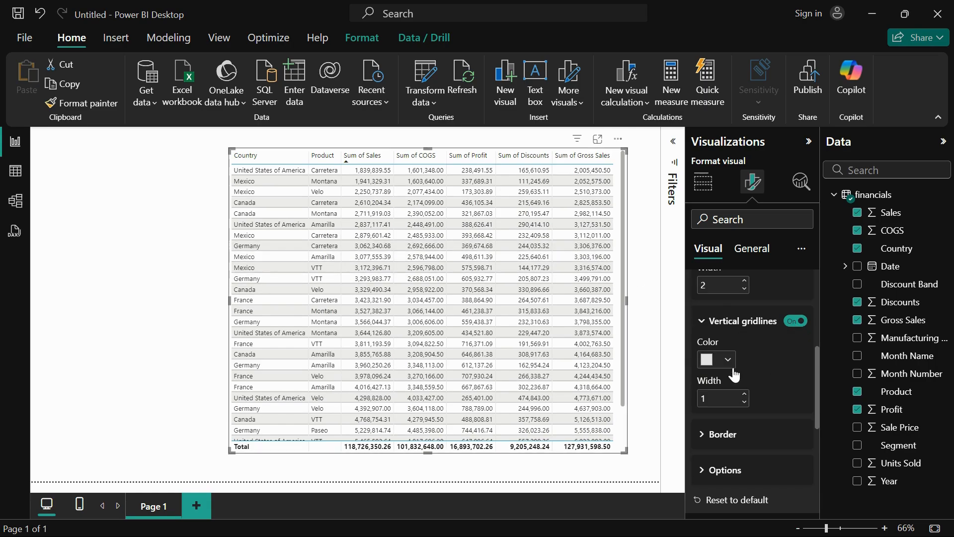
click(728, 359)
click(717, 180)
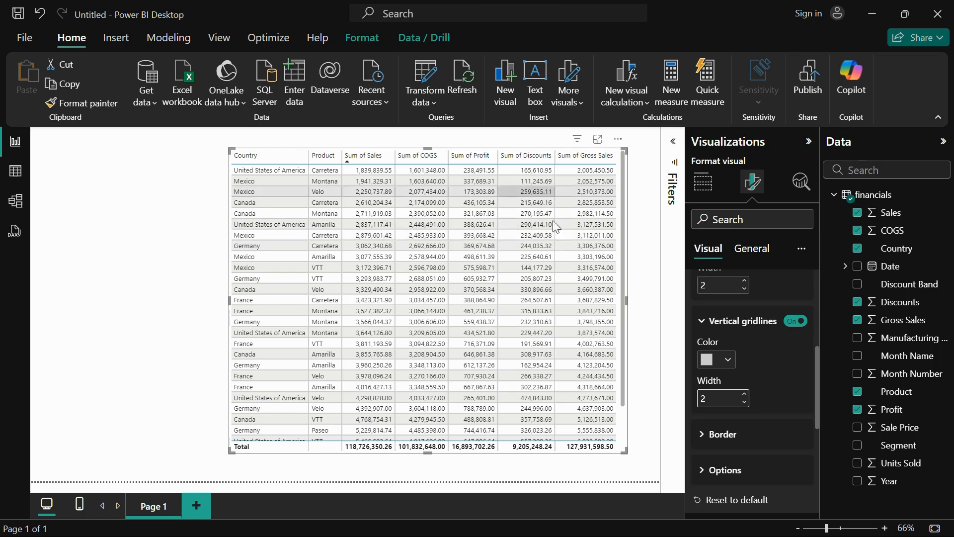
Check the grid's border settings for the Column header and Values section.
scroll(781, 428, down, 3)
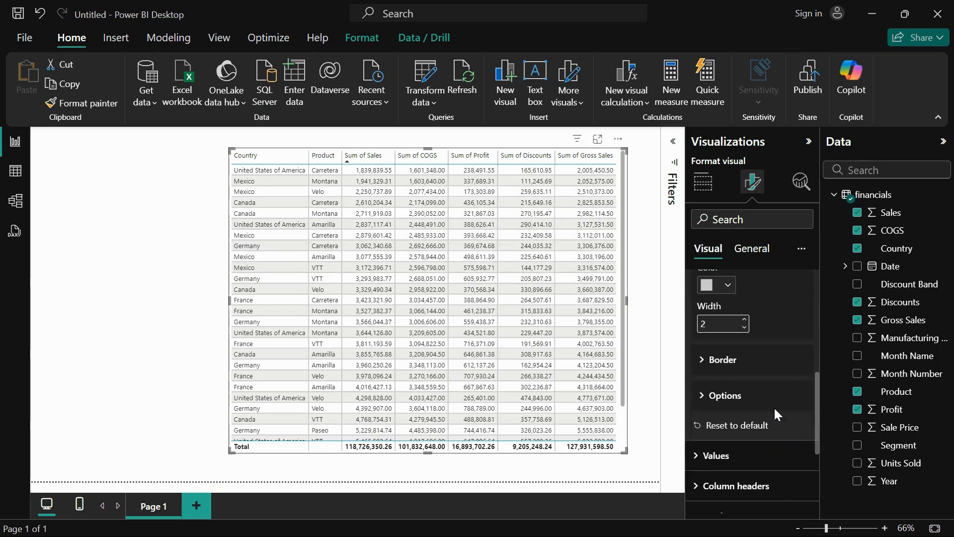
click(738, 361)
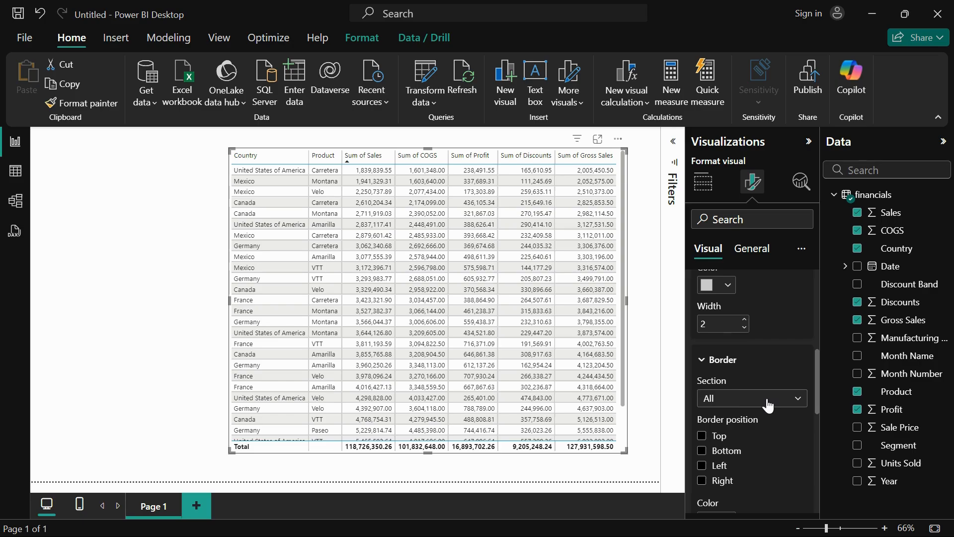
click(713, 403)
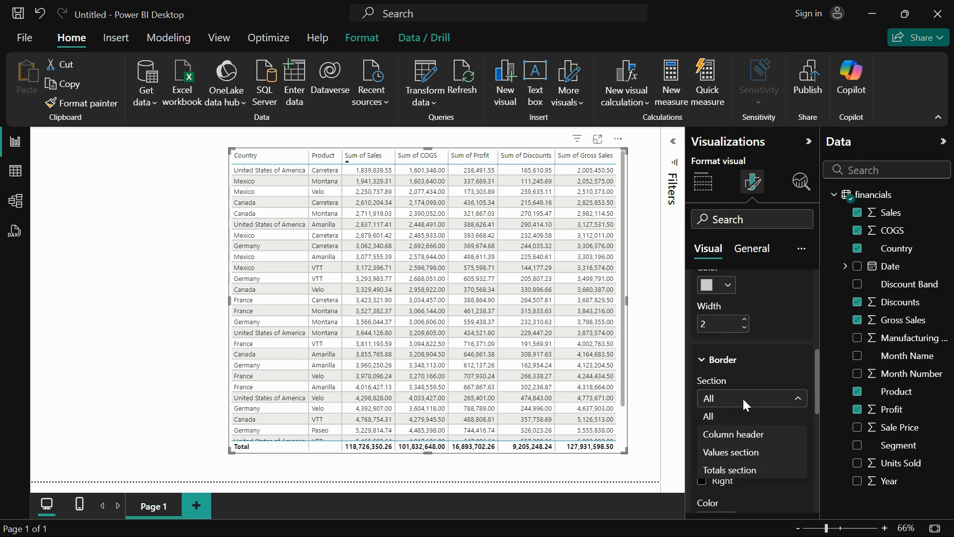
click(738, 437)
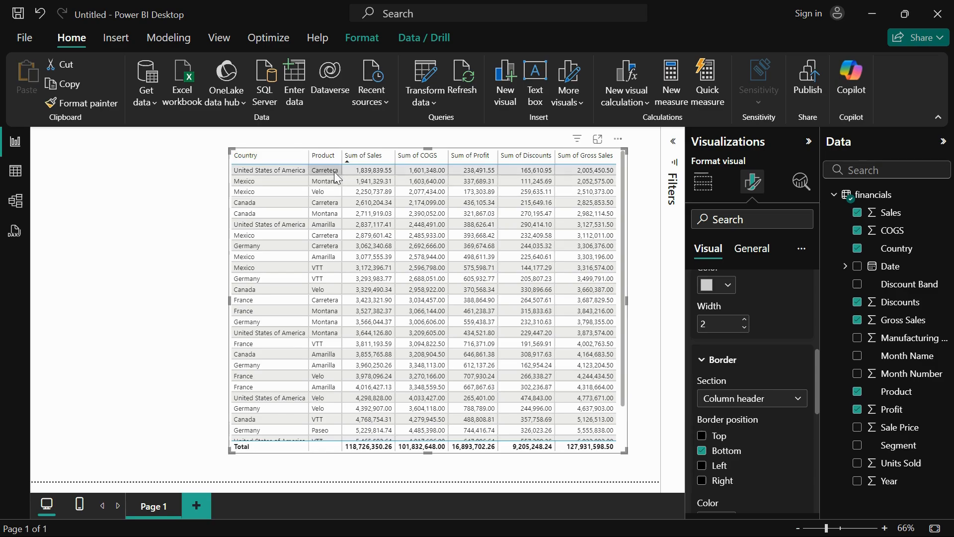
click(770, 397)
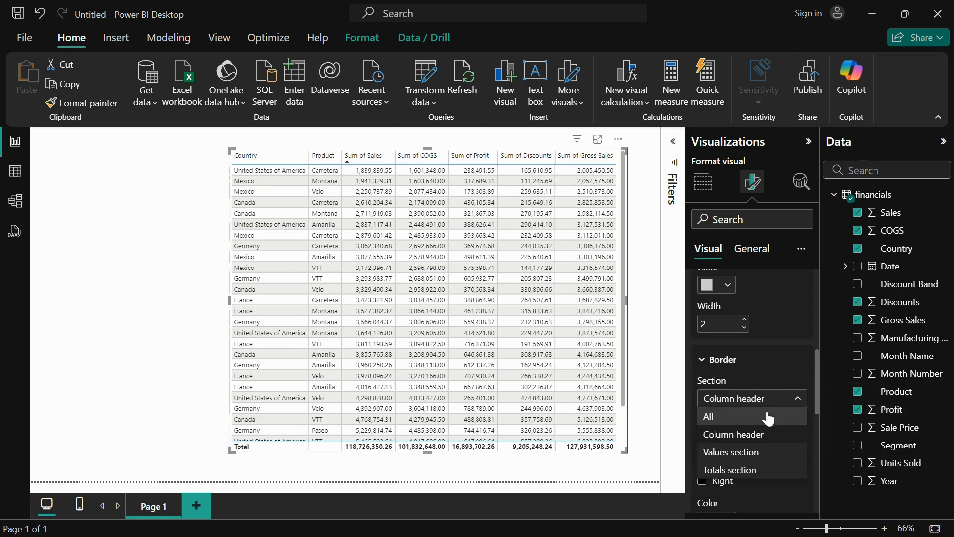
click(759, 450)
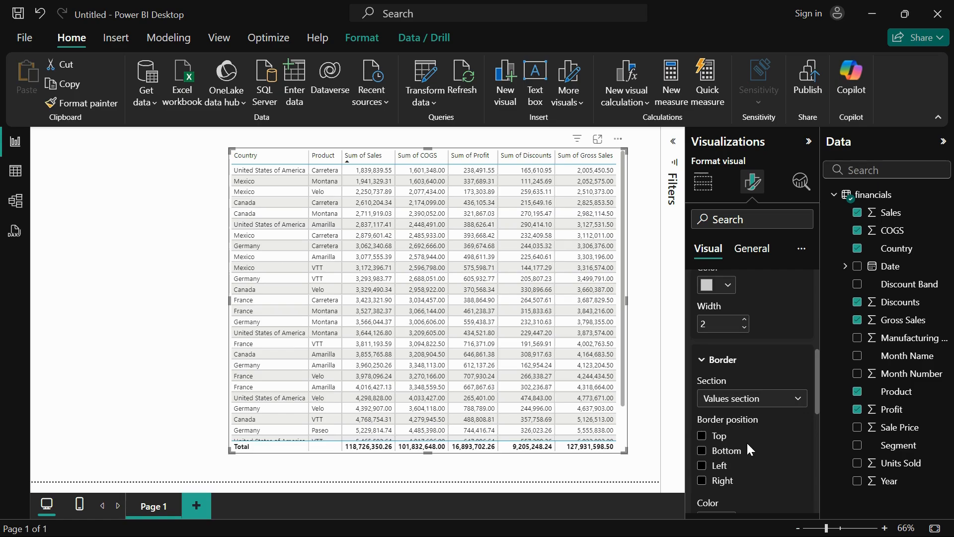
Apply top, bottom, left and right borders to all sections of the table.
click(726, 400)
click(729, 418)
click(701, 436)
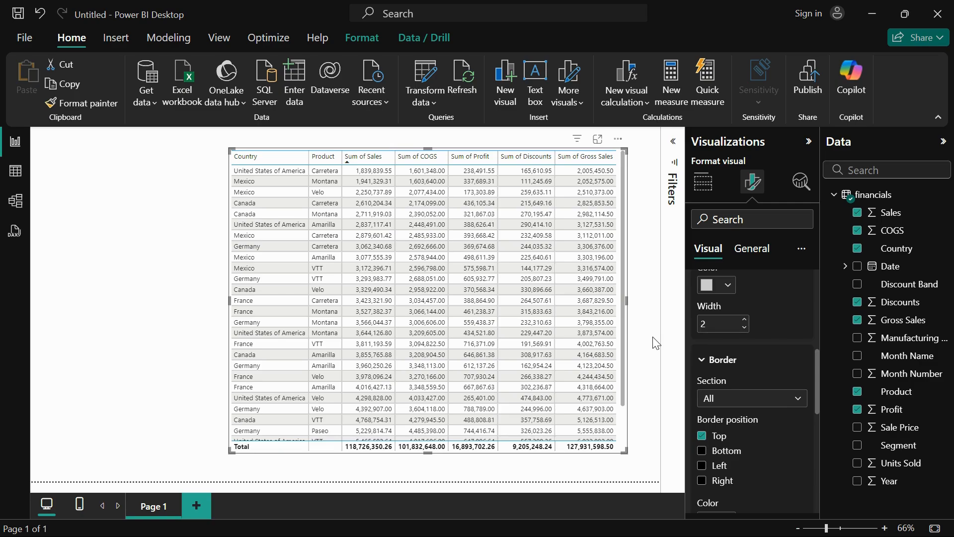
click(702, 452)
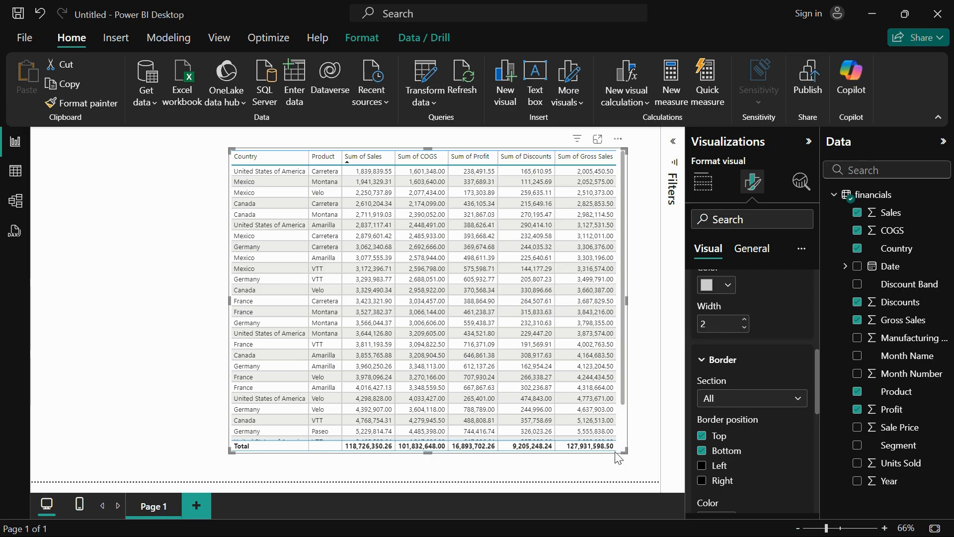
click(708, 473)
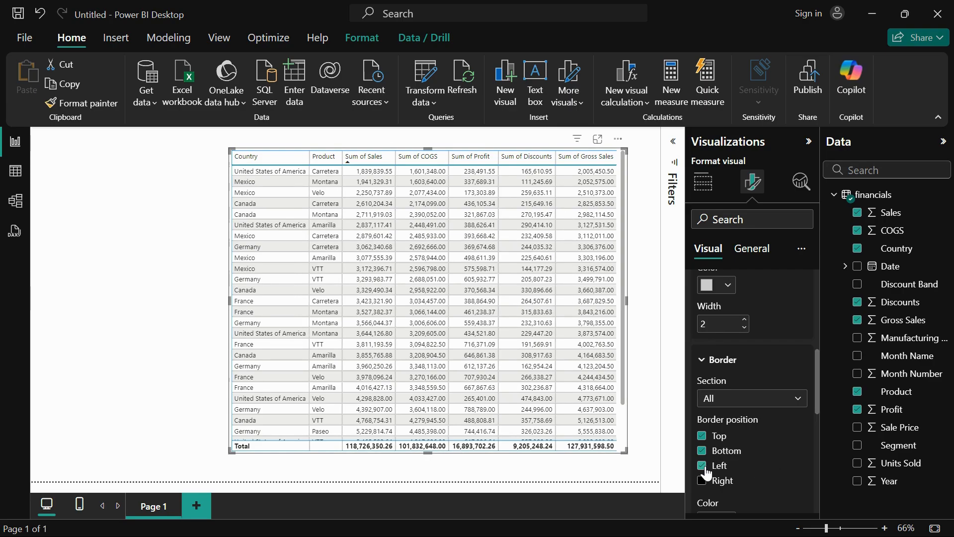
click(702, 482)
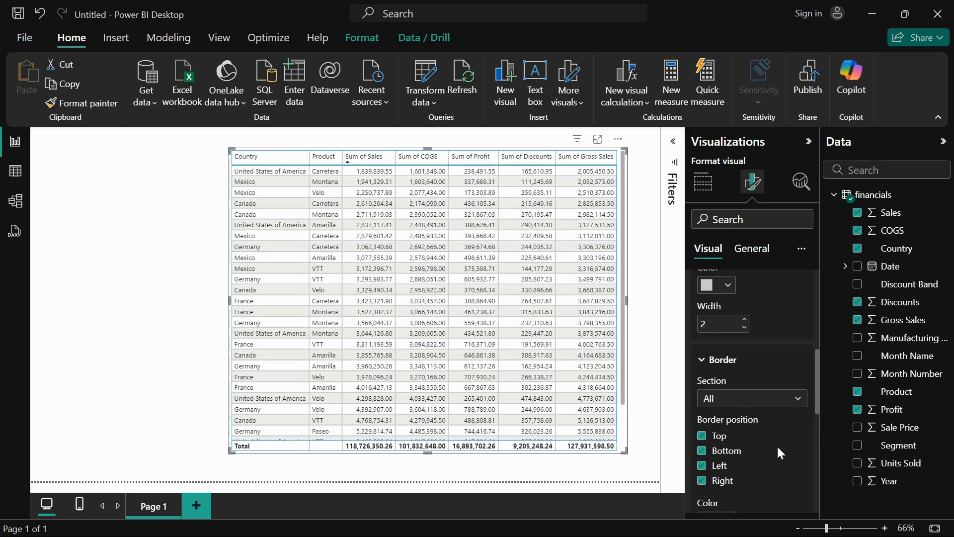
Set the table borders to dark gray with a width of 2, and widen the table visual at its right edge.
scroll(751, 423, down, 3)
click(726, 372)
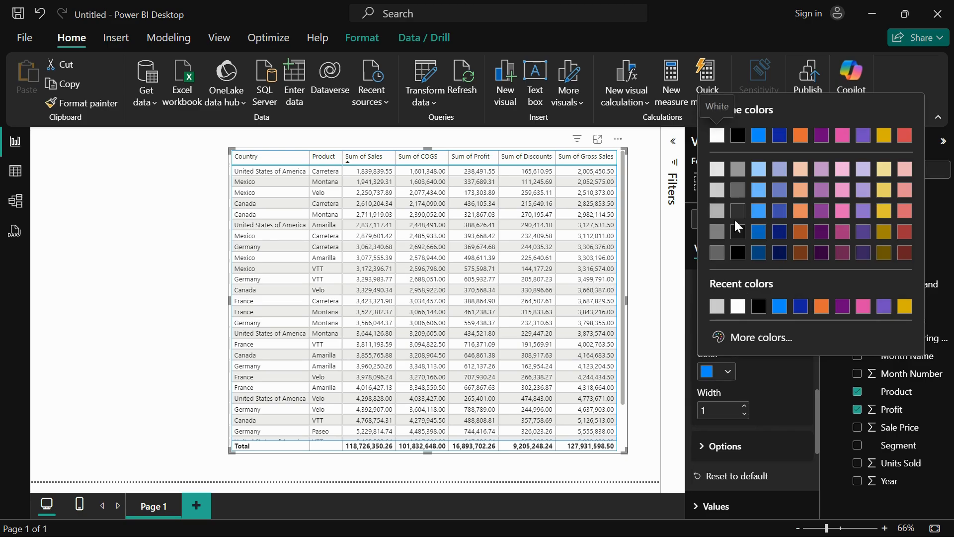
click(717, 253)
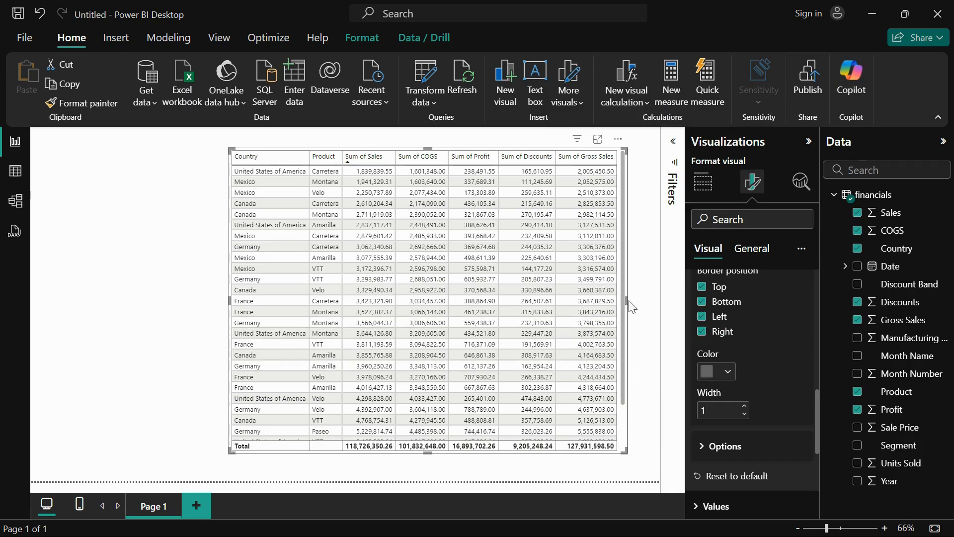
drag(641, 308, 655, 303)
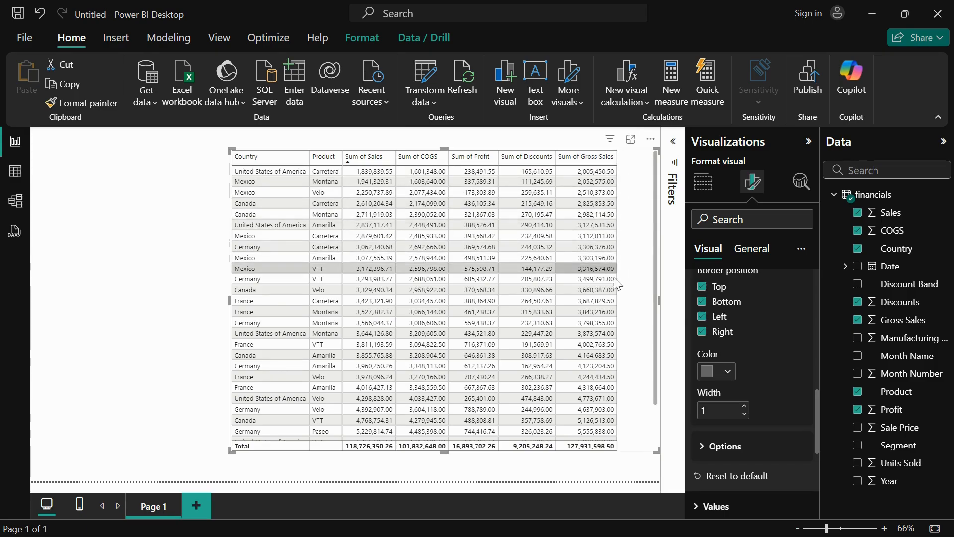
scroll(736, 305, up, 2)
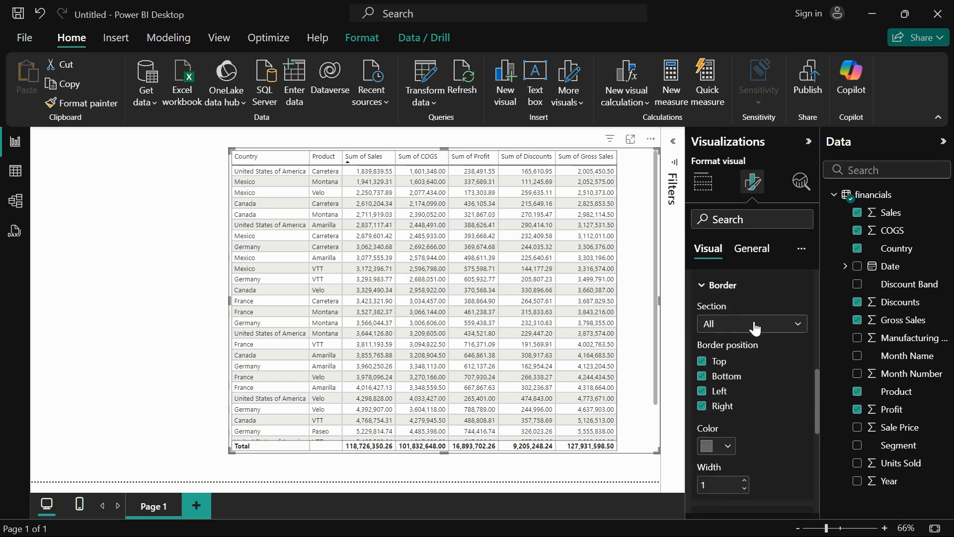
scroll(744, 390, down, 4)
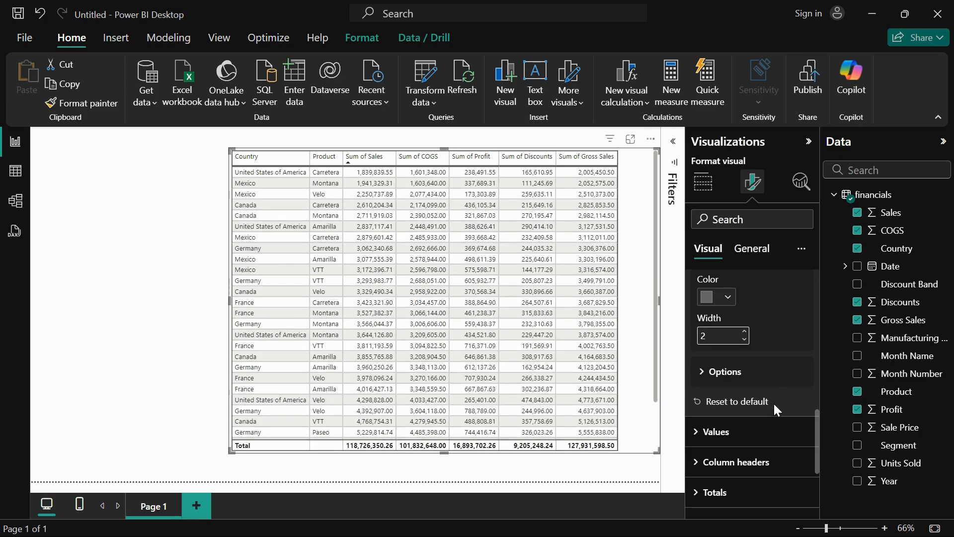
Increase the table's row padding to 4 and scroll through its rows to check the spacing.
click(716, 374)
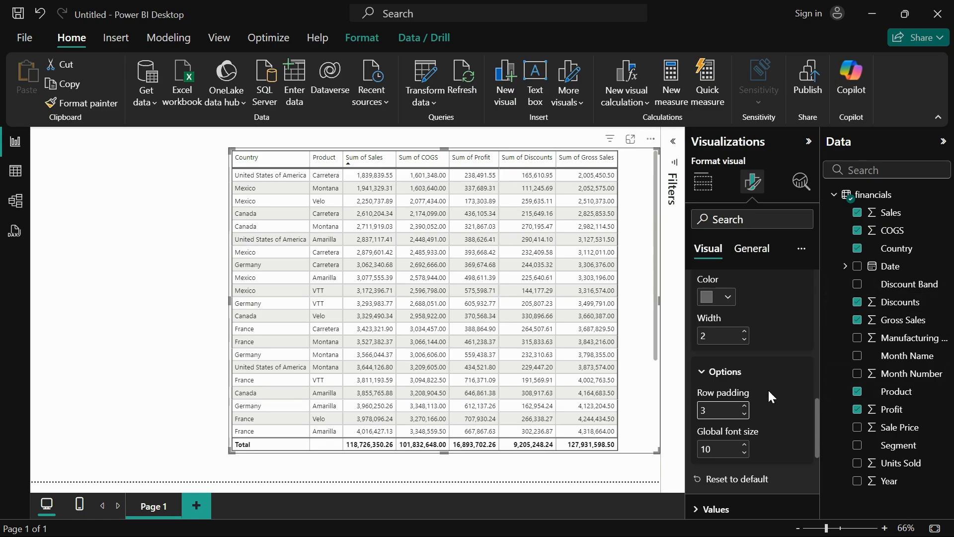
click(745, 406)
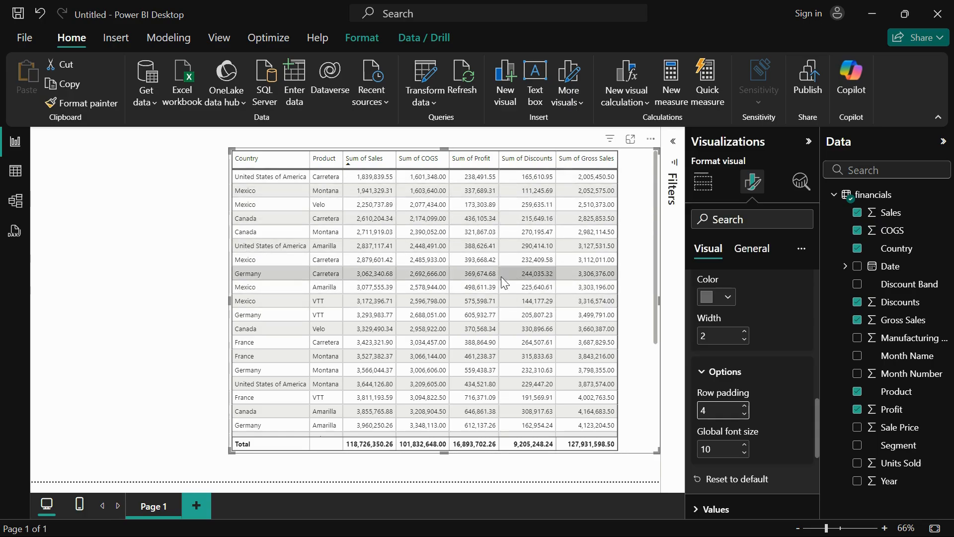
scroll(553, 303, down, 5)
scroll(551, 303, up, 5)
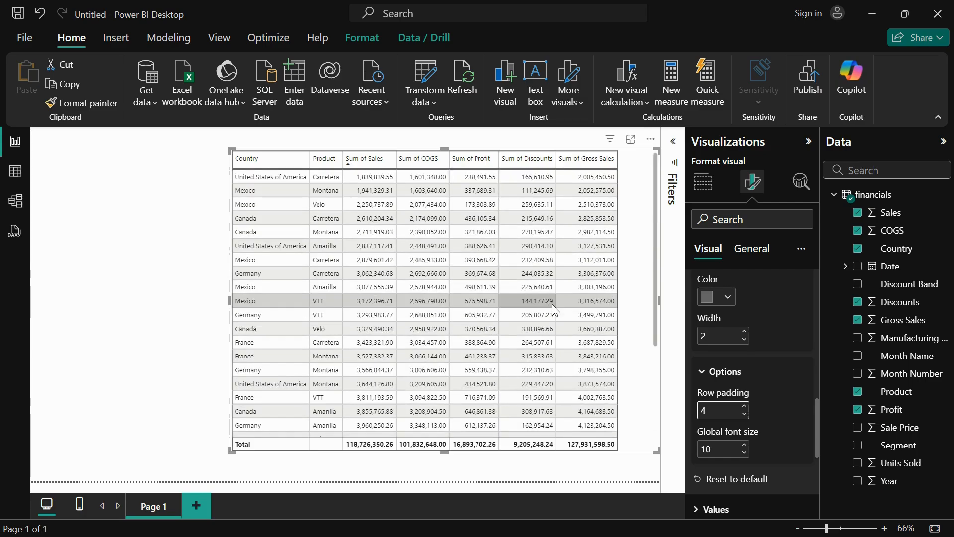
Set the table's global font size to 12 and enlarge the visual from its upper-left corner to fit all columns.
scroll(798, 397, down, 3)
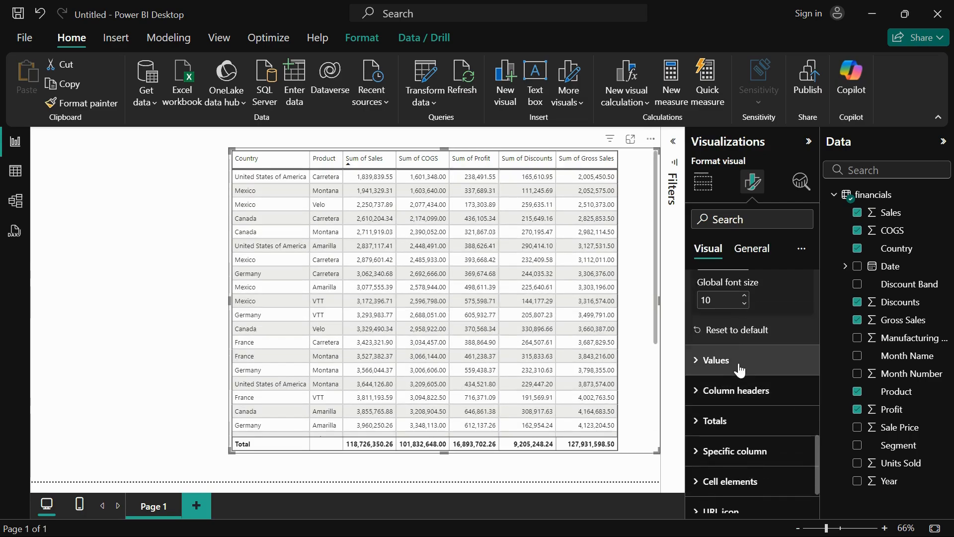
scroll(736, 339, up, 2)
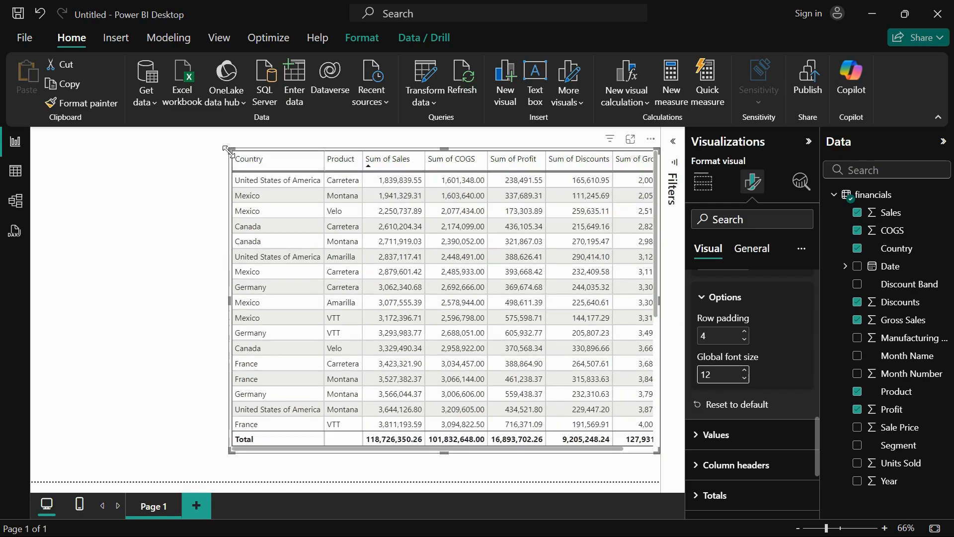
drag(226, 149, 184, 149)
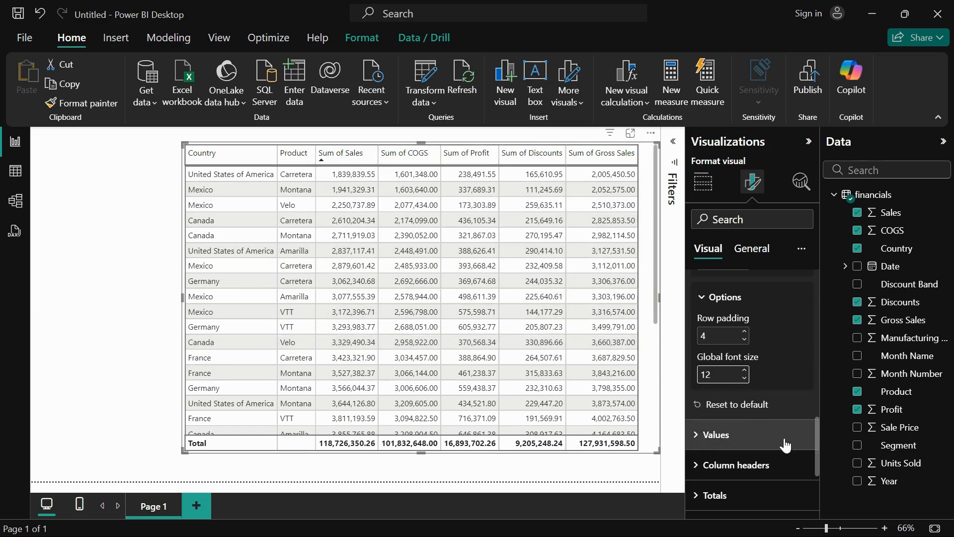
In the table's Values formatting, set the text color of the values to dark red.
click(723, 434)
scroll(747, 394, down, 3)
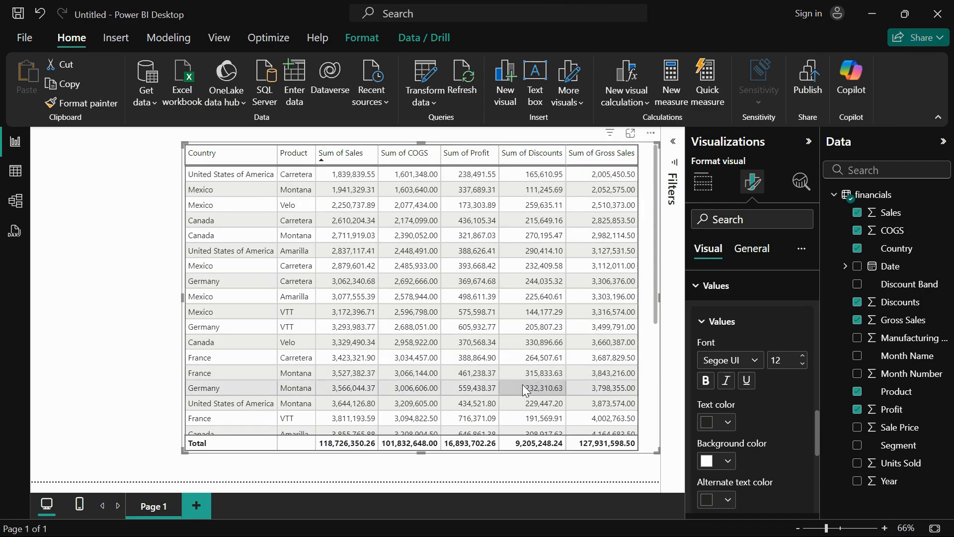
scroll(522, 386, down, 4)
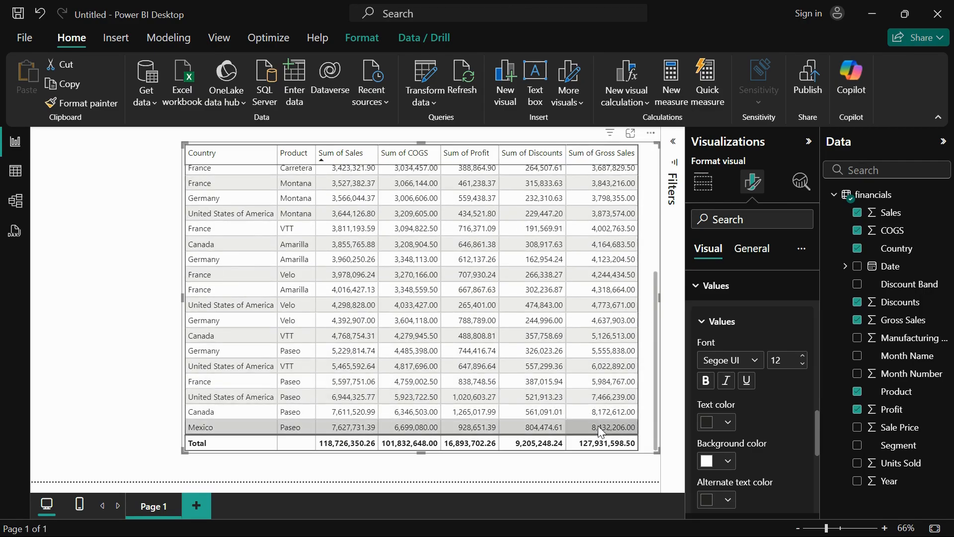
scroll(447, 224, up, 4)
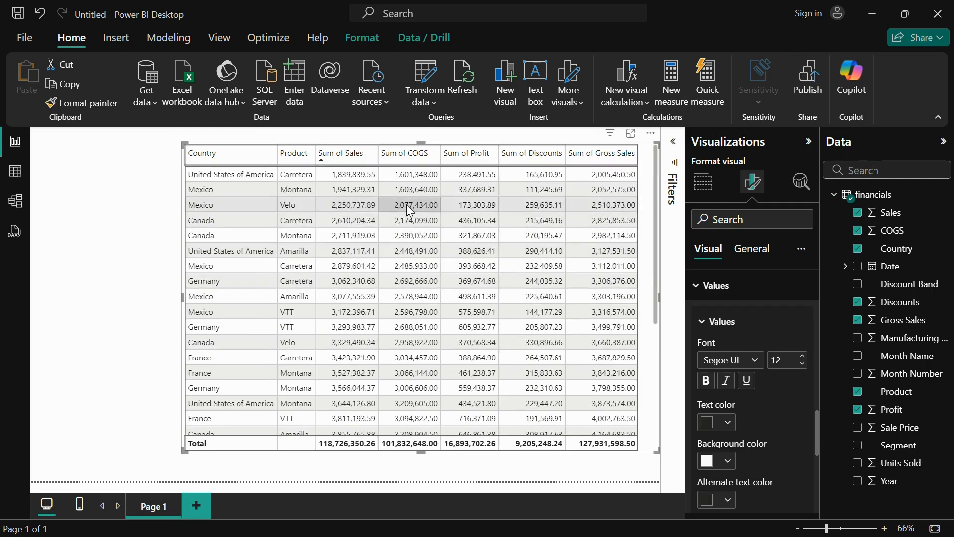
click(757, 366)
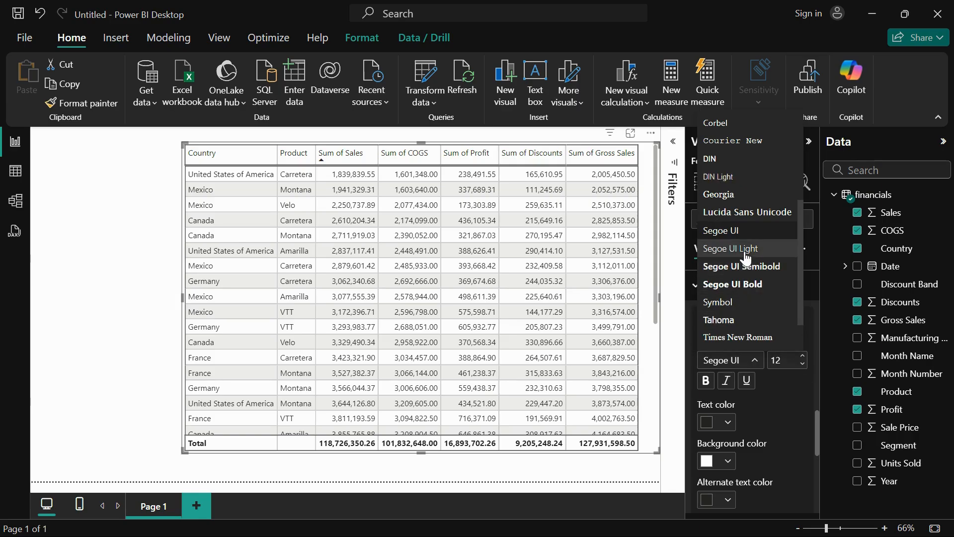
click(768, 389)
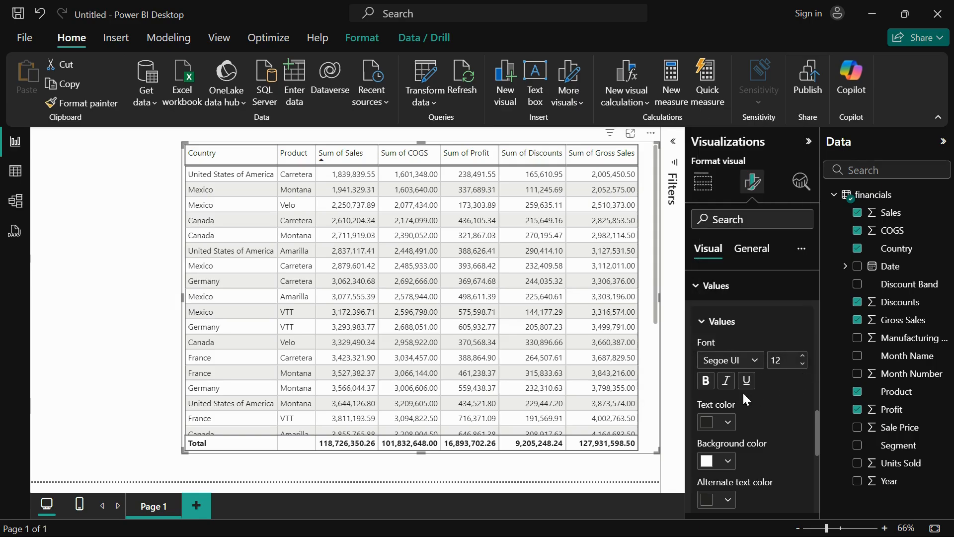
click(728, 422)
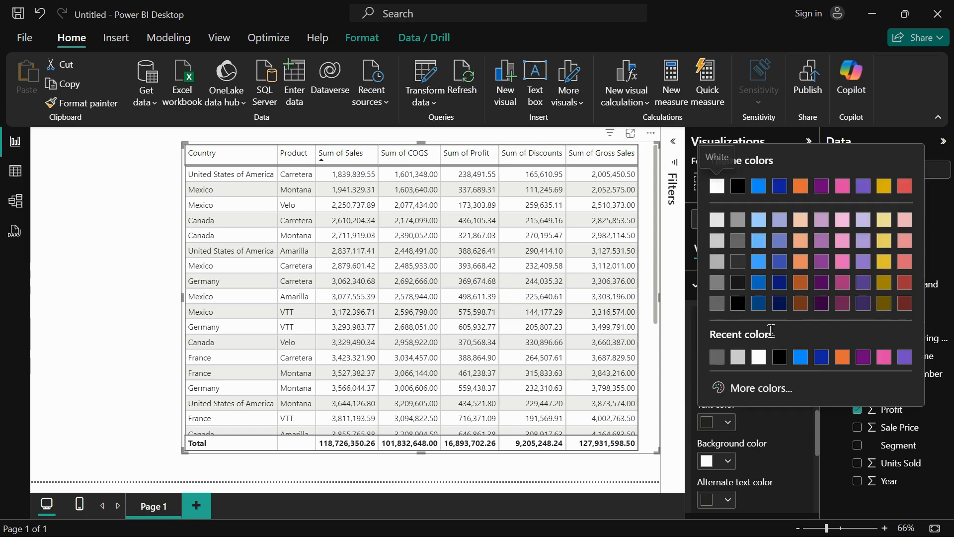
click(905, 304)
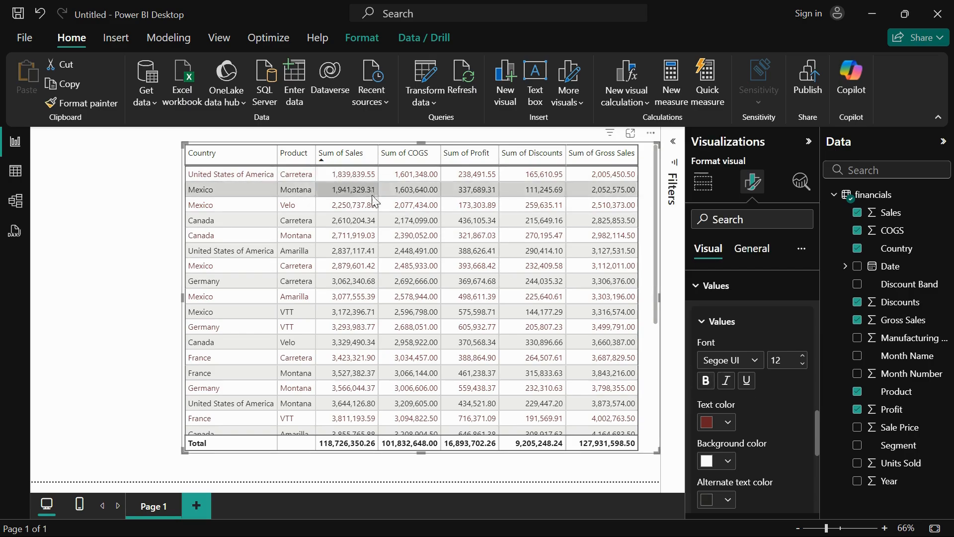
Try a light red background color for the table's values, replacing it with light gray.
scroll(768, 433, down, 3)
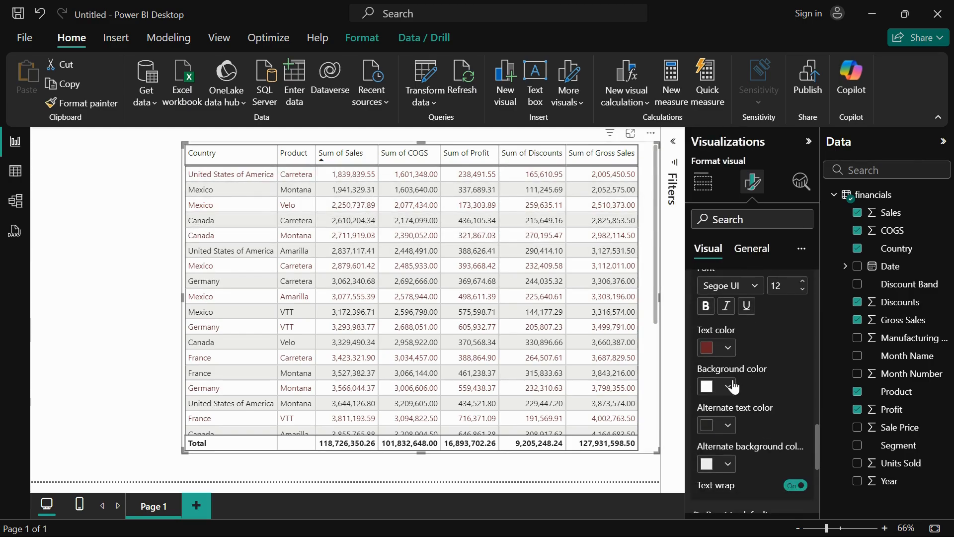
click(729, 386)
click(904, 186)
click(730, 386)
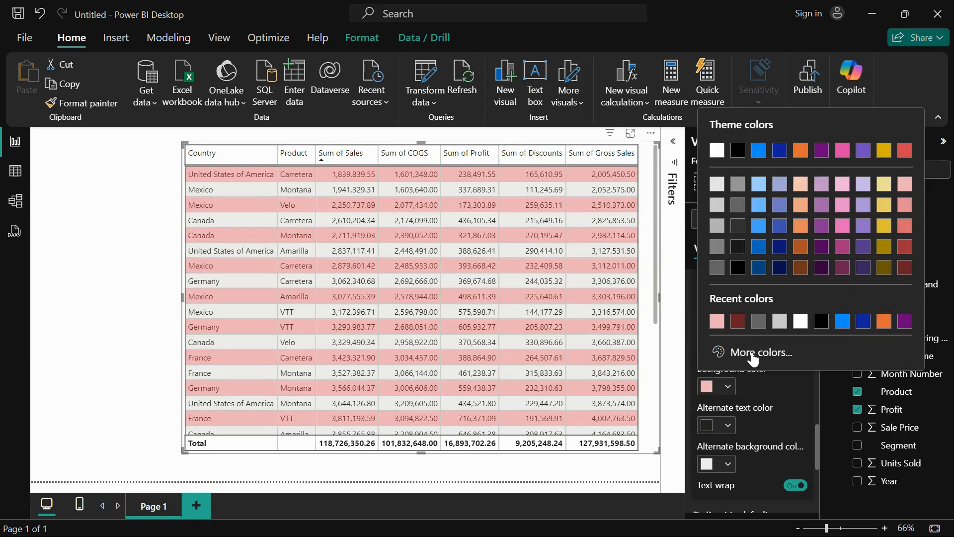
click(716, 180)
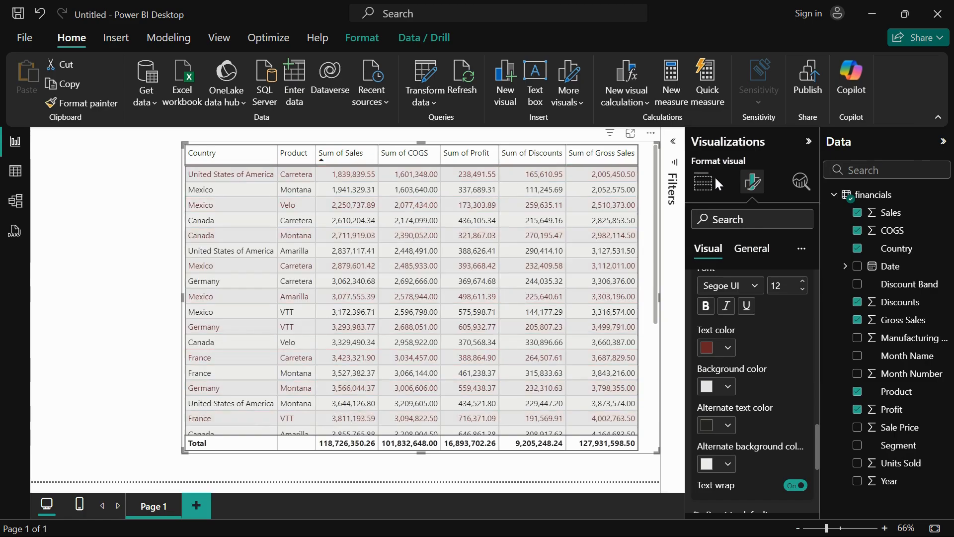
Set the values' alternate text color to dark magenta and alternate background color to light yellow.
click(728, 426)
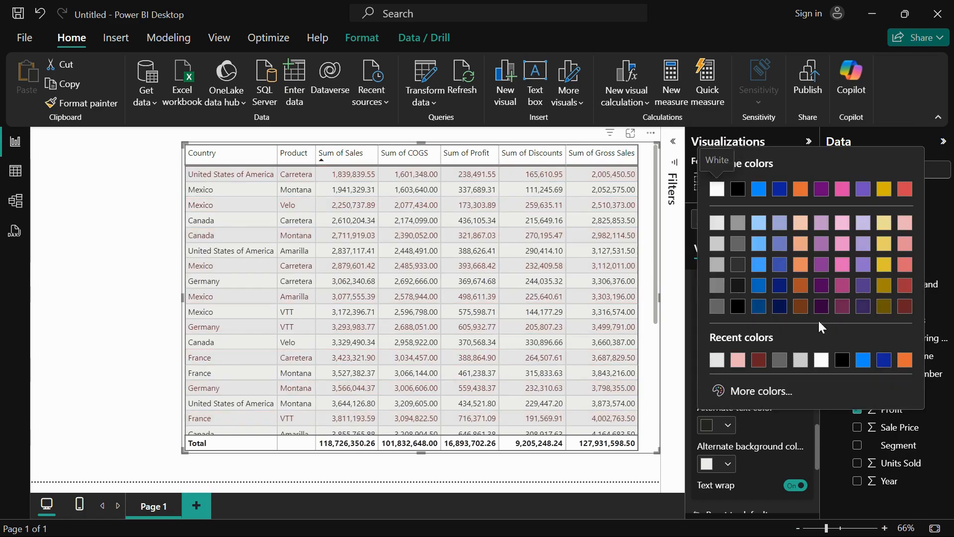
click(842, 306)
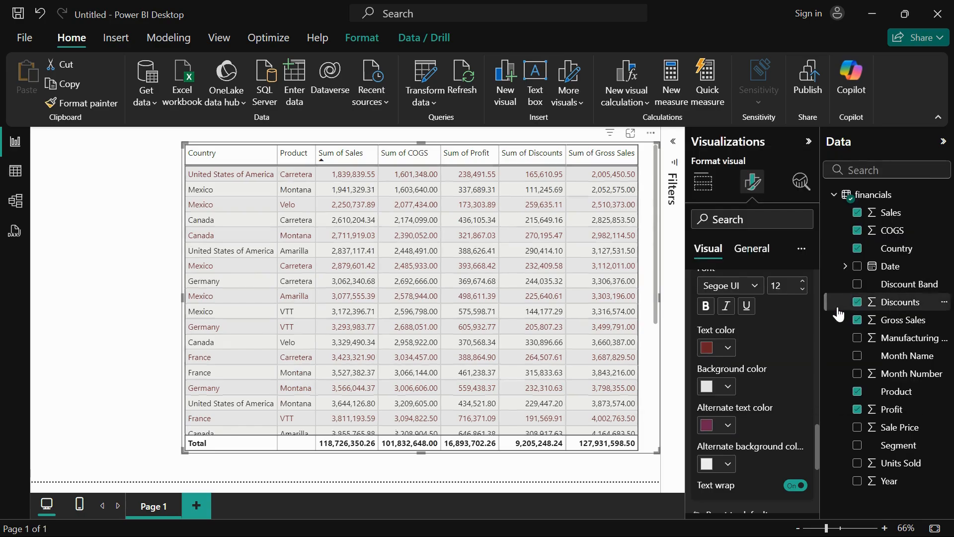
click(723, 466)
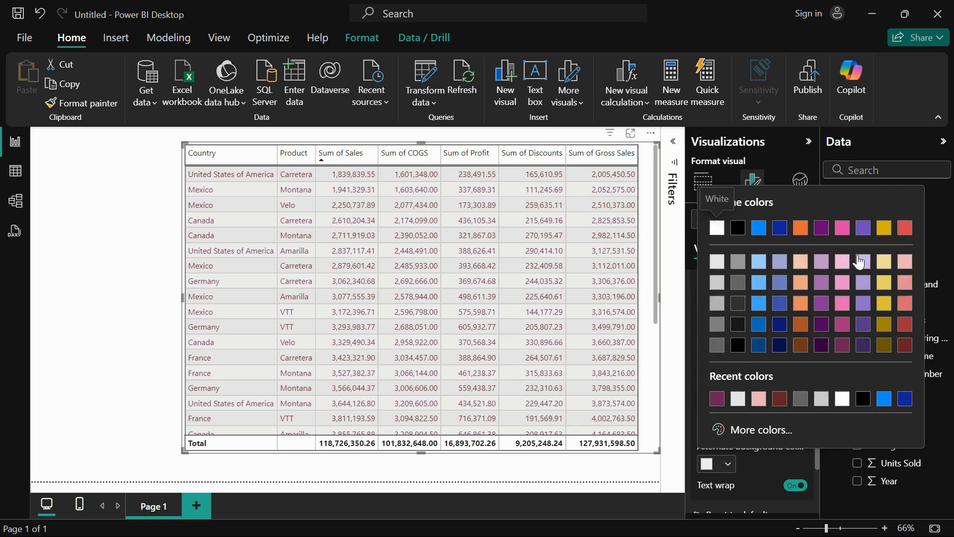
click(884, 261)
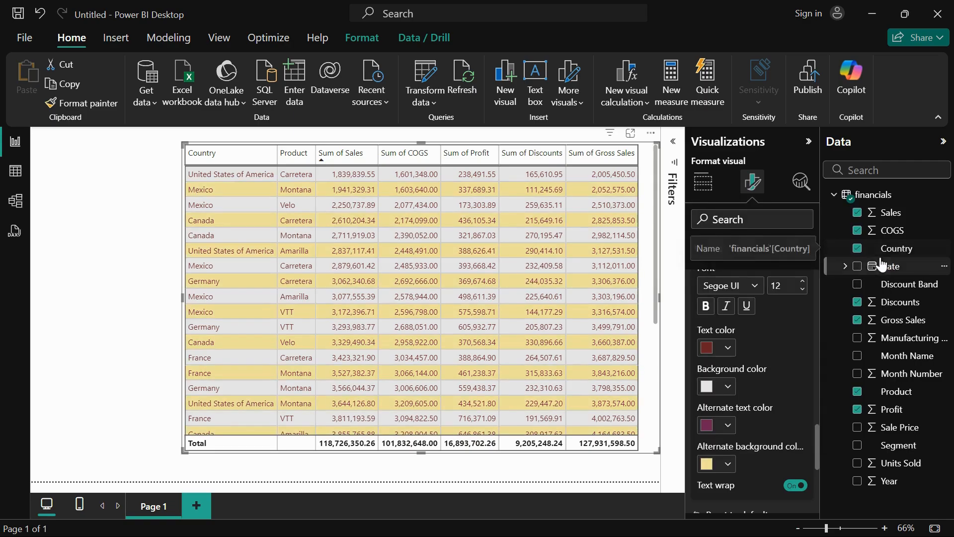
Reset the table's Values formatting to default.
scroll(740, 387, down, 3)
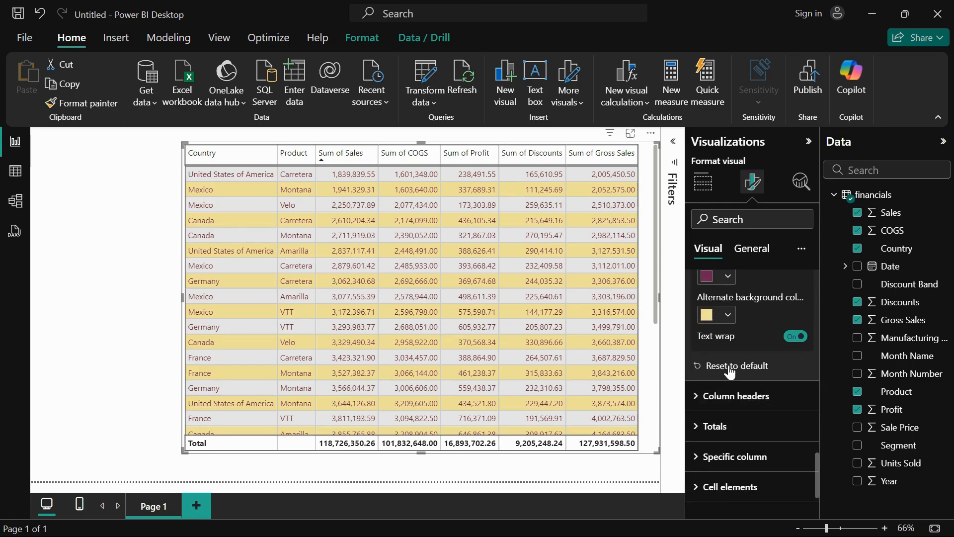
click(730, 367)
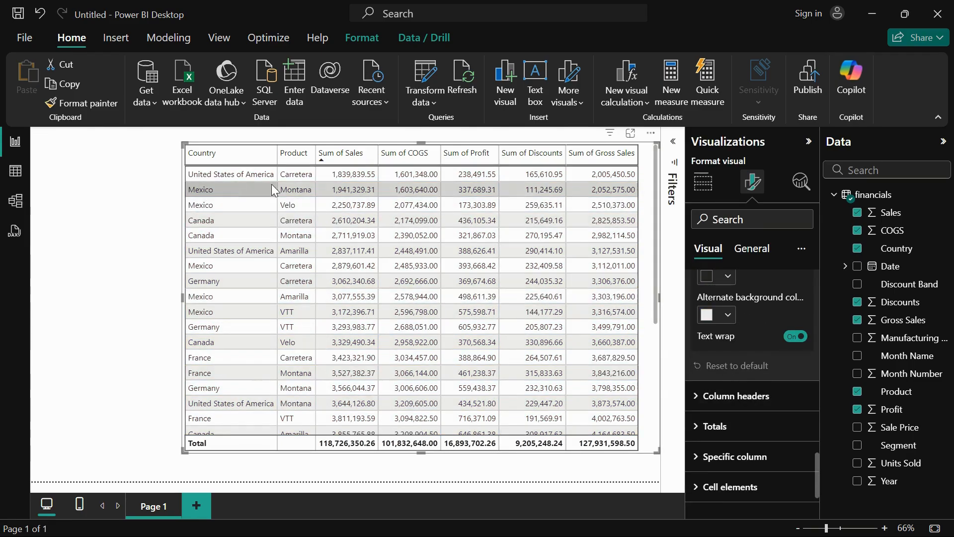
Set the column headers' font to Segoe UI Bold at size 14 and widen the table at its left edge to fit all columns.
click(715, 396)
scroll(774, 382, down, 3)
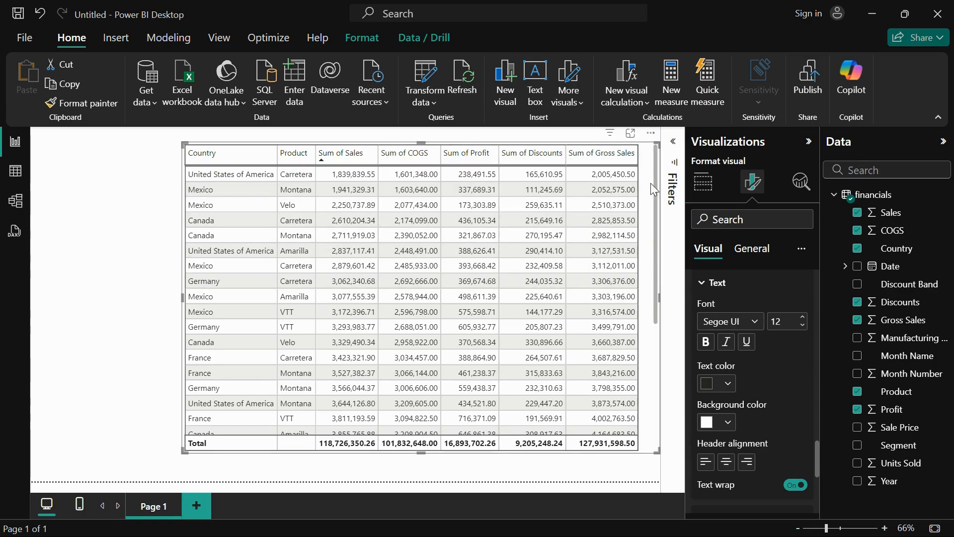
click(744, 321)
click(740, 246)
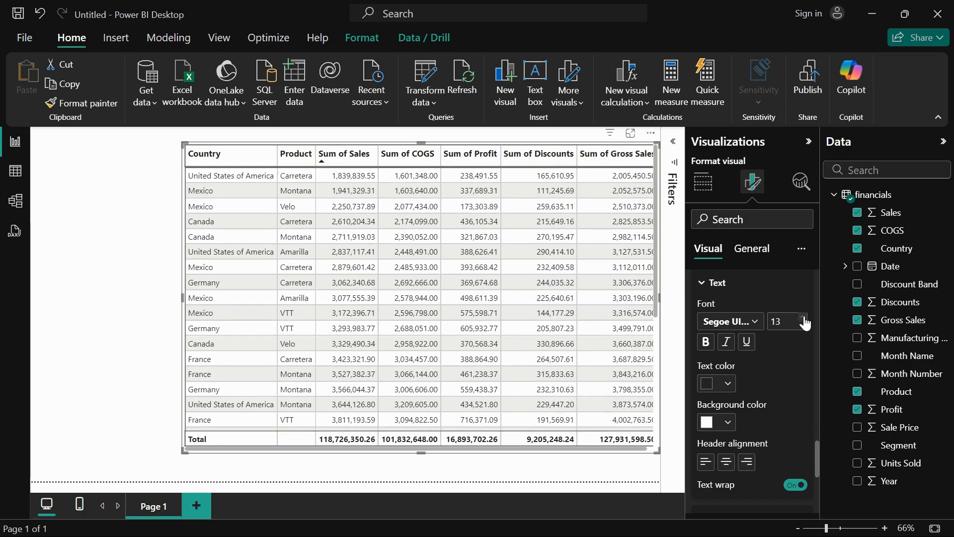
click(804, 318)
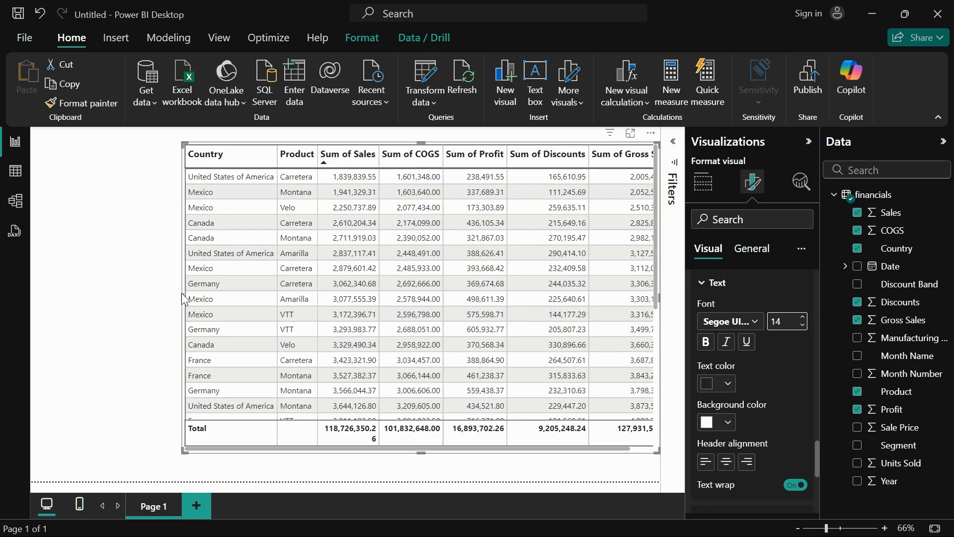
drag(183, 298, 139, 303)
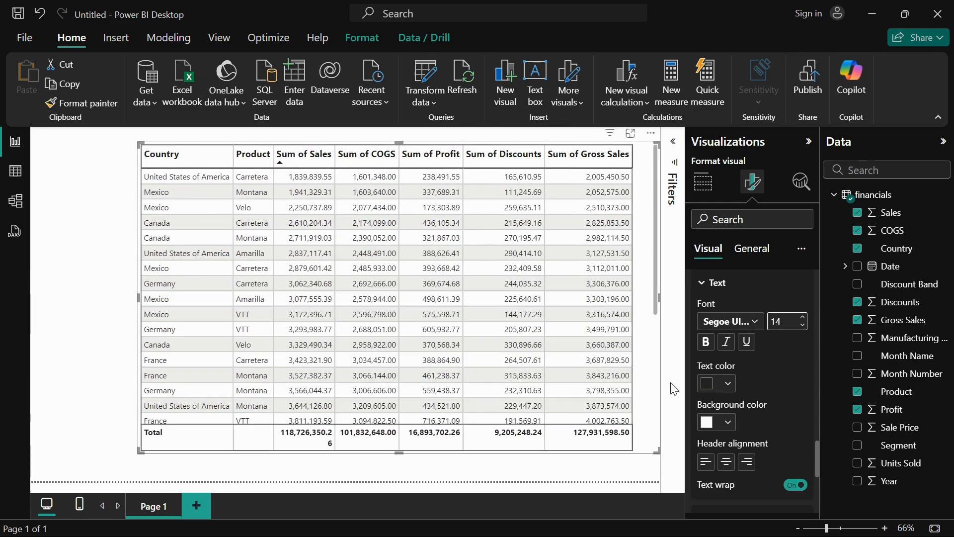
Set the column headers' text color to dark red and their background color to gray.
click(728, 383)
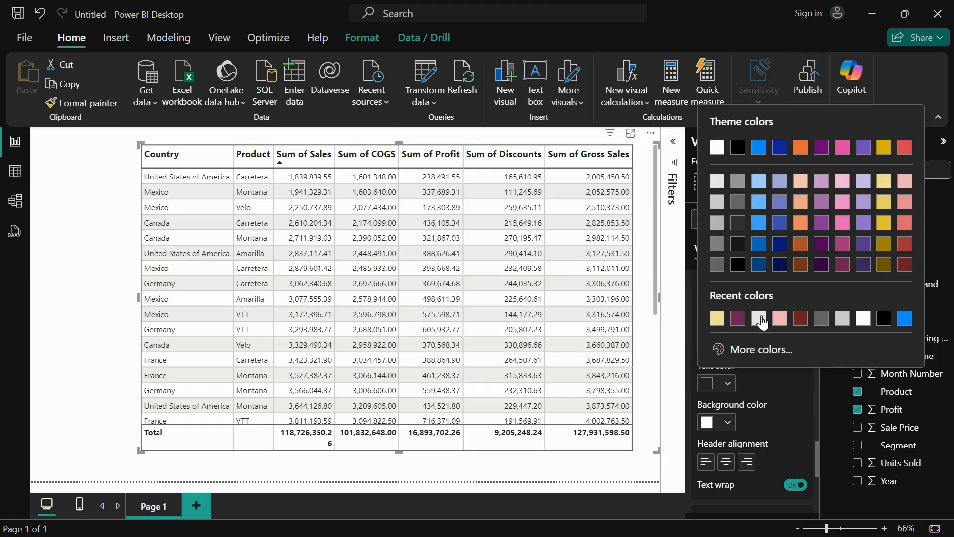
click(801, 320)
scroll(742, 386, down, 2)
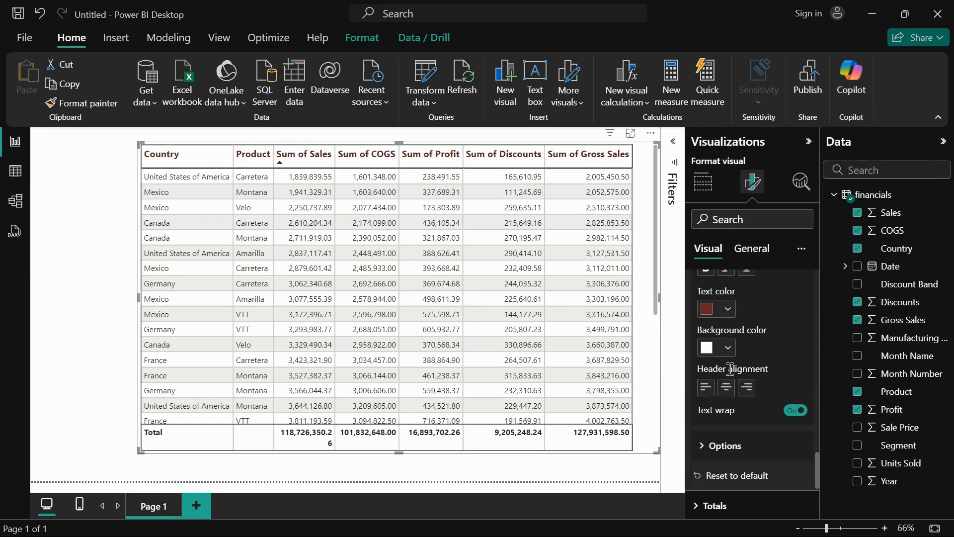
click(727, 348)
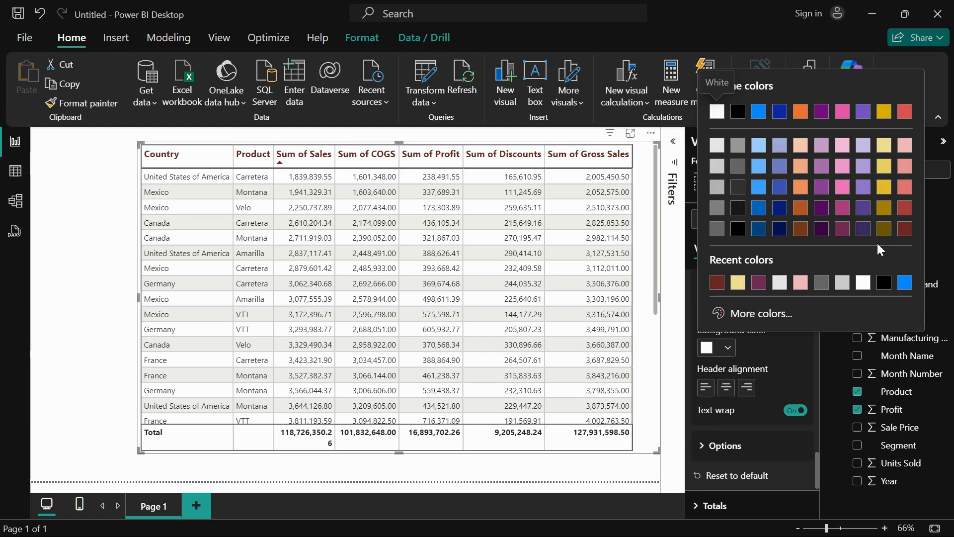
click(718, 166)
Try centering the column headers, and settle on left header alignment.
scroll(748, 383, down, 2)
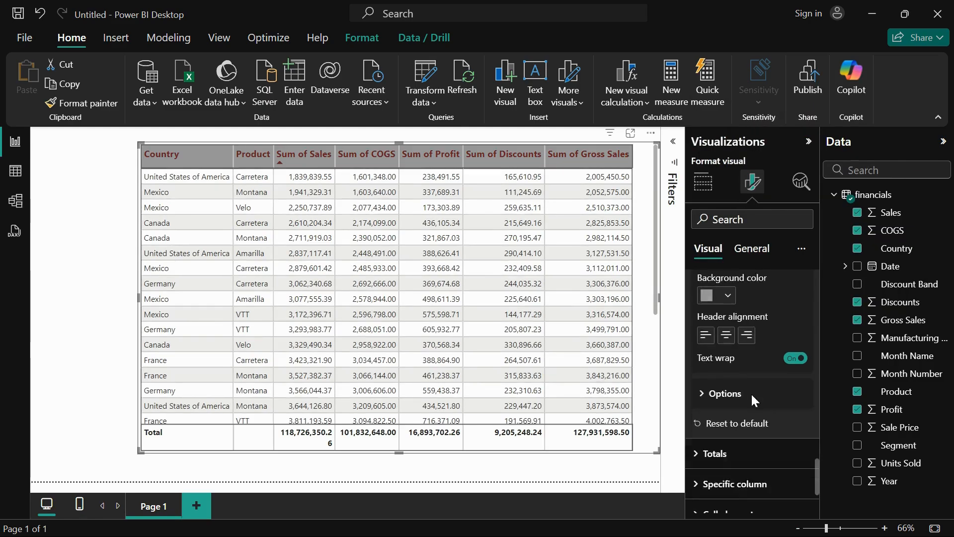
click(725, 313)
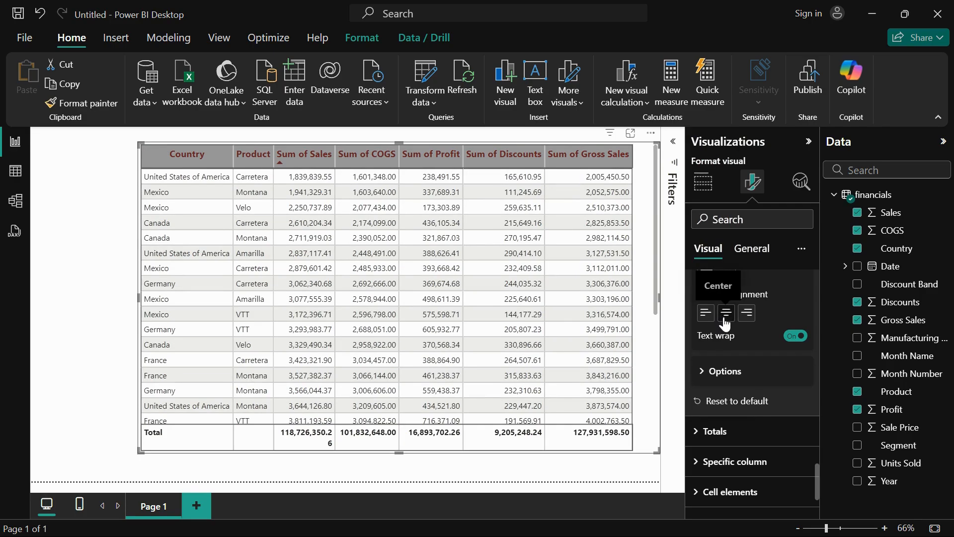
click(705, 312)
Change the column headers' text color to white and background color to dark magenta, and expand the header Options.
scroll(747, 310, up, 2)
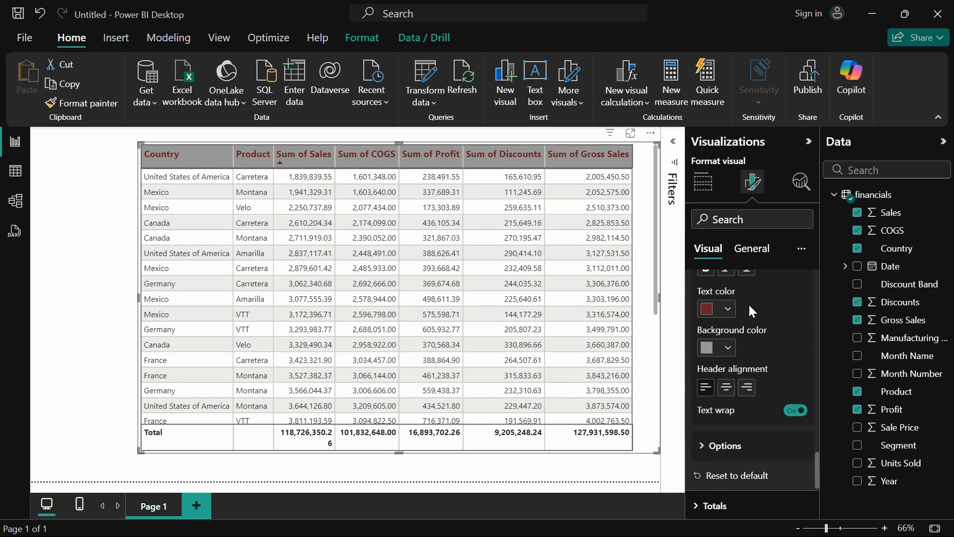
click(724, 309)
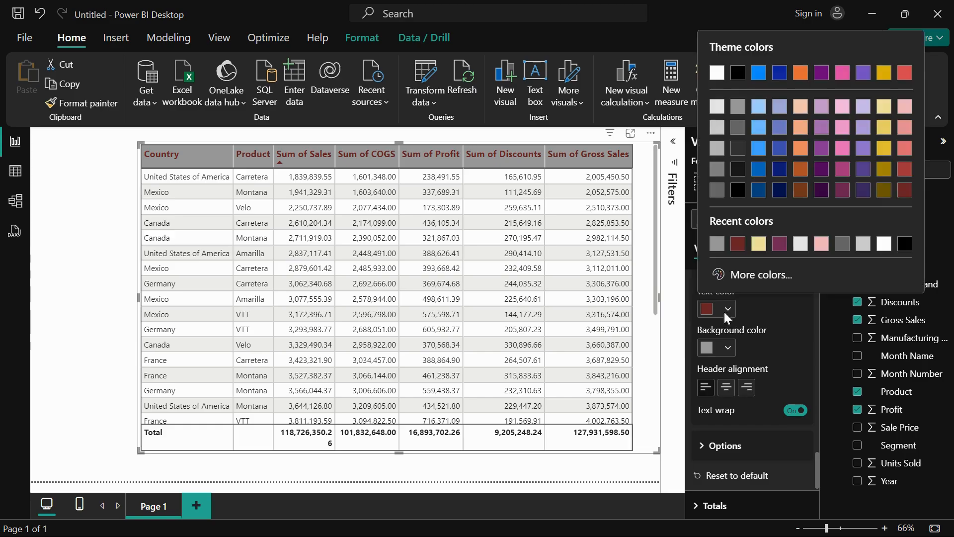
click(885, 249)
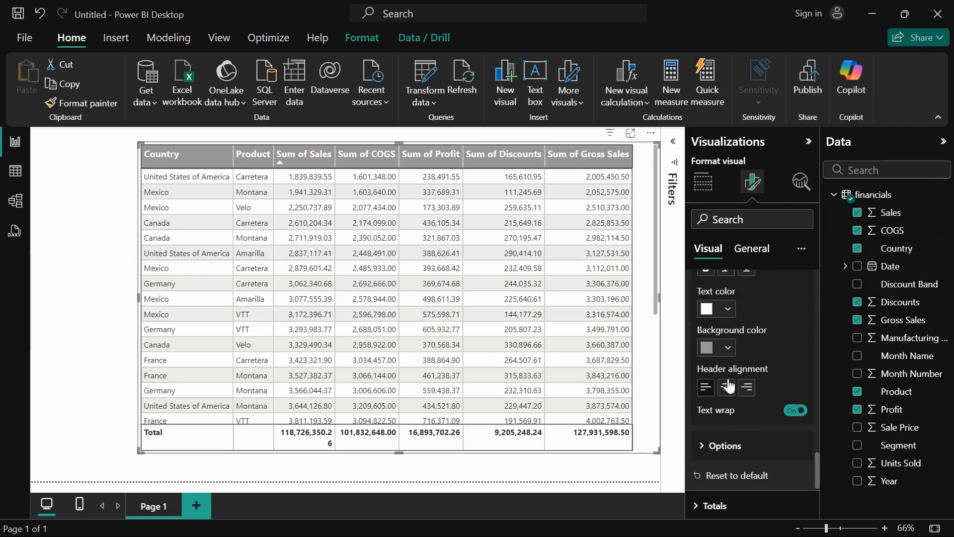
click(714, 348)
click(801, 283)
click(726, 346)
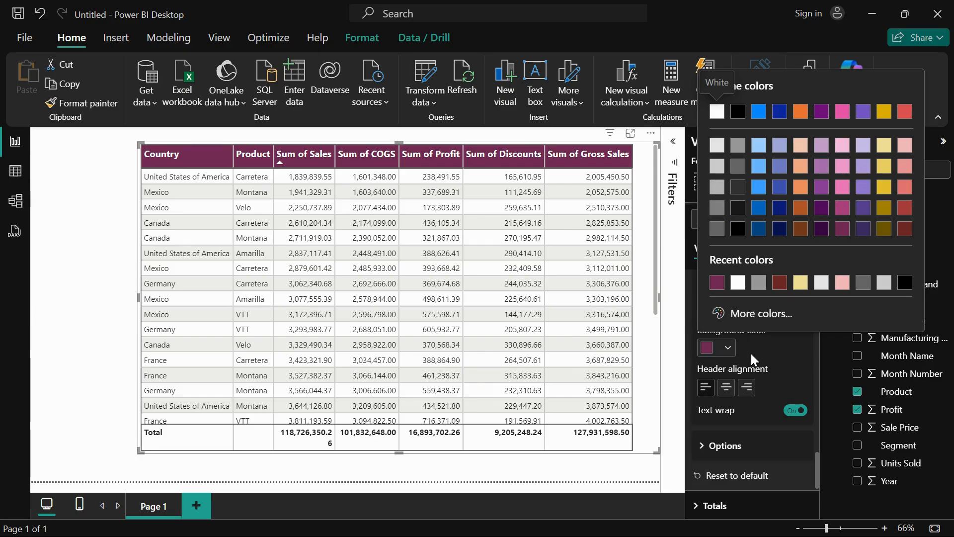
scroll(756, 363, down, 3)
click(726, 296)
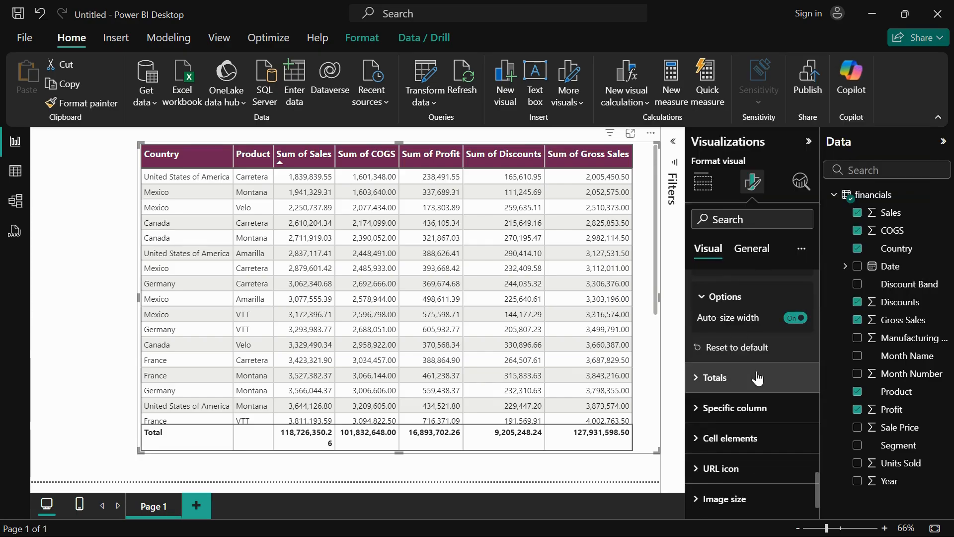
Set the font of the Totals values to Segoe UI Bold and toggle their bold formatting.
click(721, 377)
scroll(723, 378, down, 2)
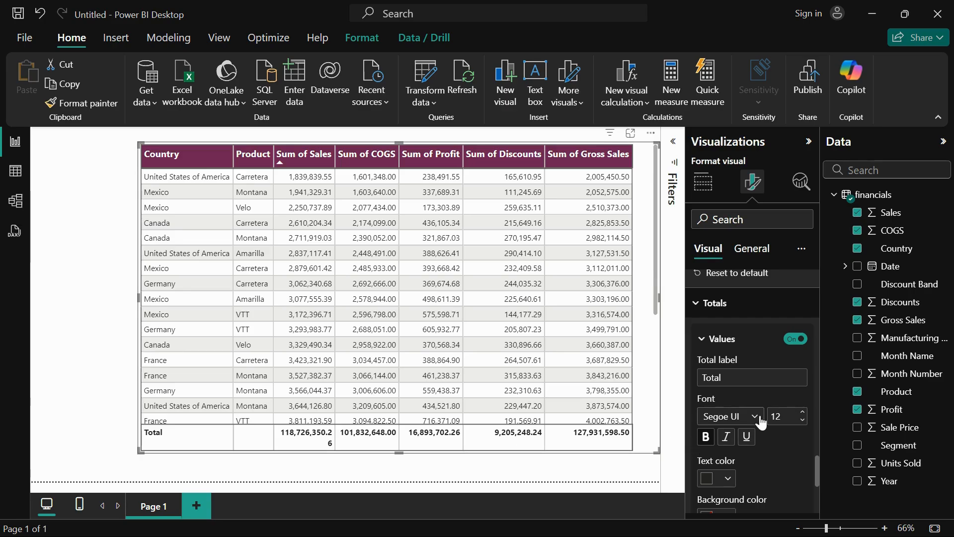
click(730, 416)
click(741, 320)
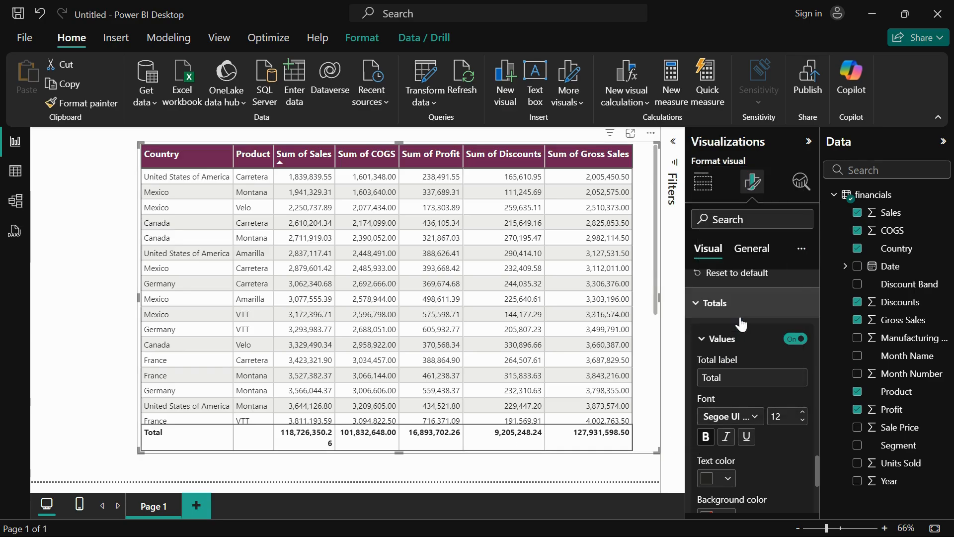
click(750, 417)
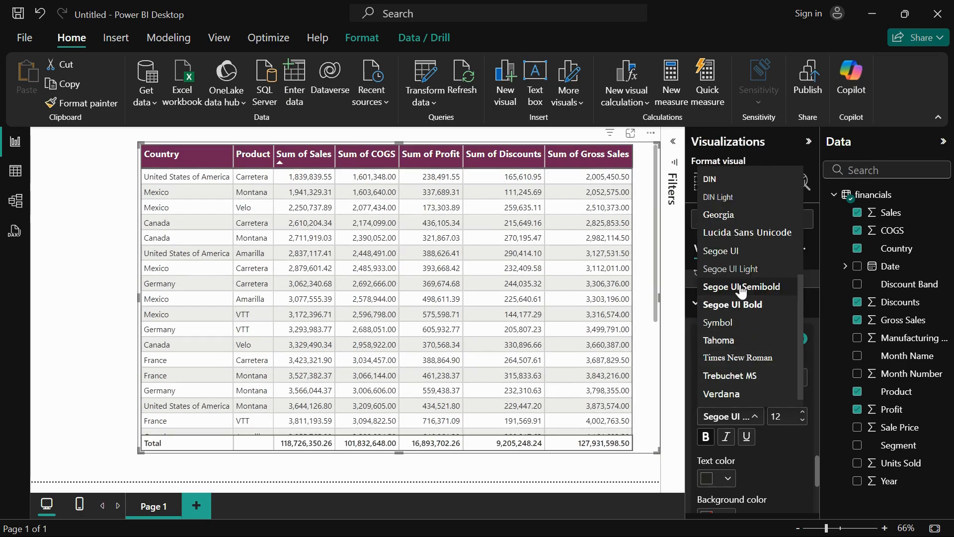
click(739, 311)
scroll(786, 423, down, 3)
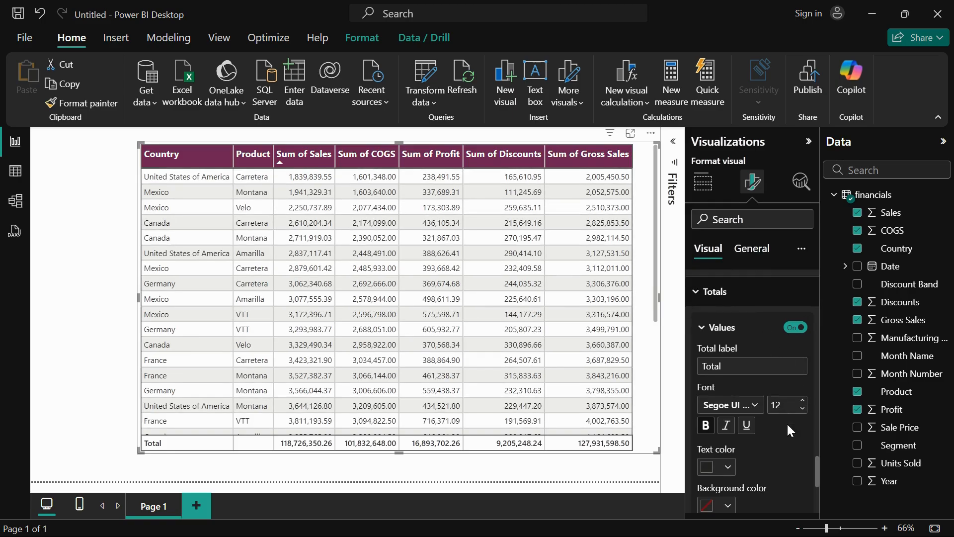
click(707, 363)
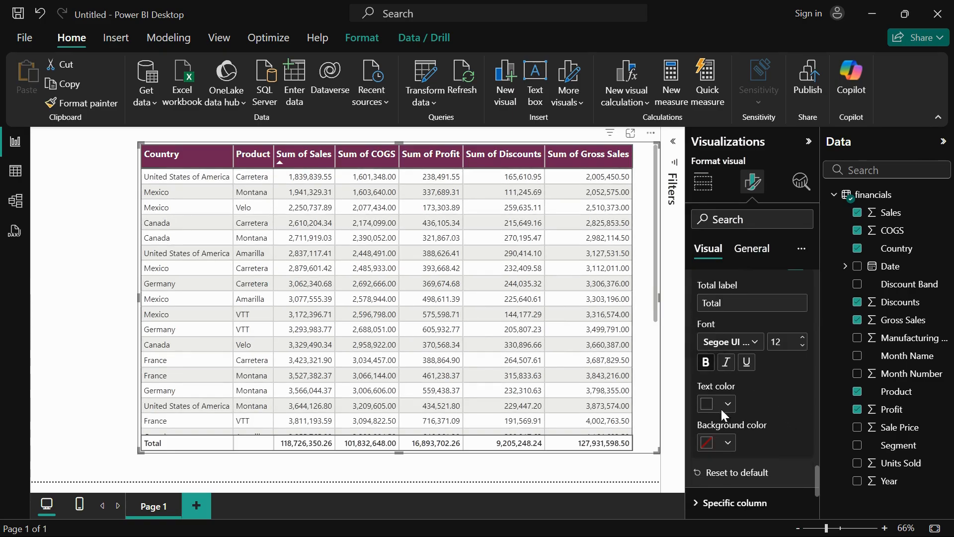
Set the Totals values' text color to dark red and their background color to gray.
click(722, 404)
click(779, 340)
click(729, 443)
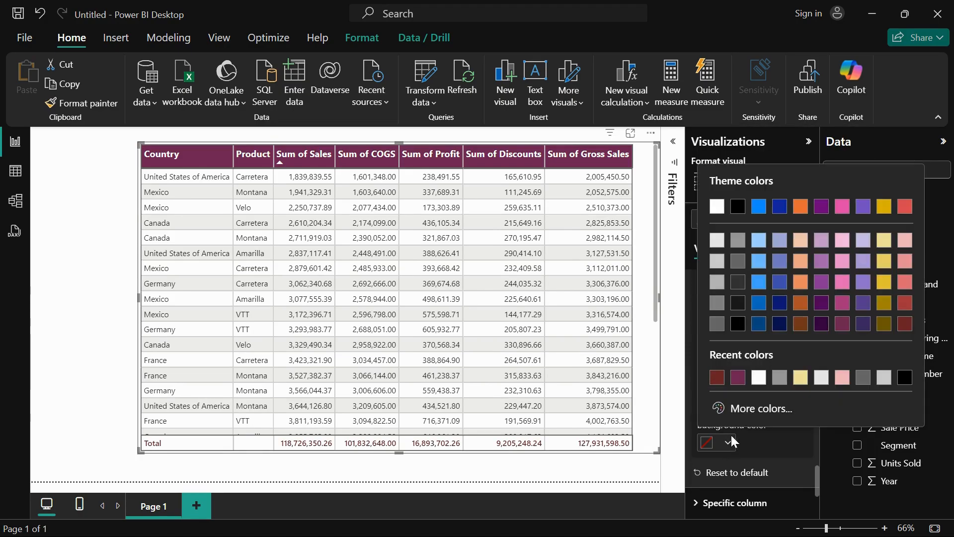
click(719, 280)
Expand the Specific column settings, keep the Country series, and apply its settings to the header and total as well as the values.
scroll(743, 411, down, 3)
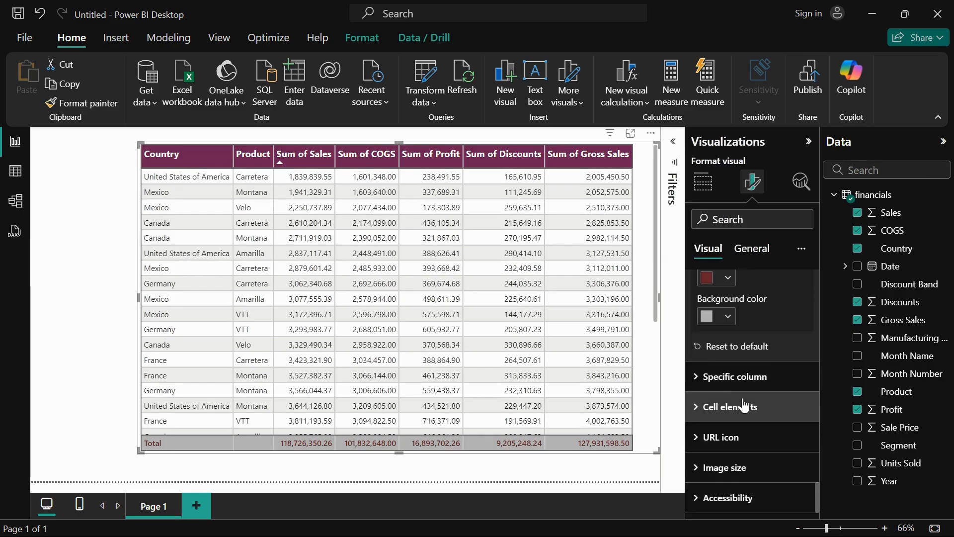
click(718, 378)
scroll(746, 375, down, 1)
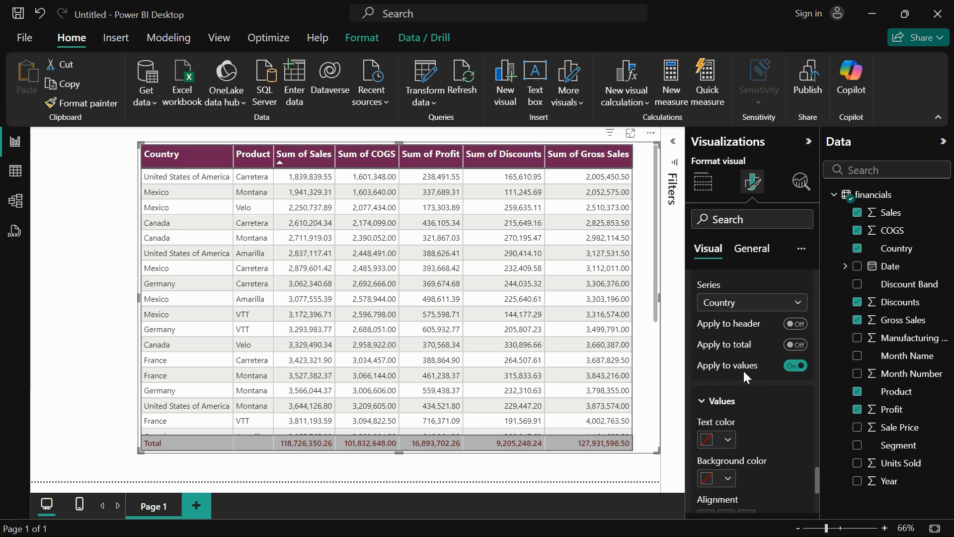
scroll(744, 370, up, 1)
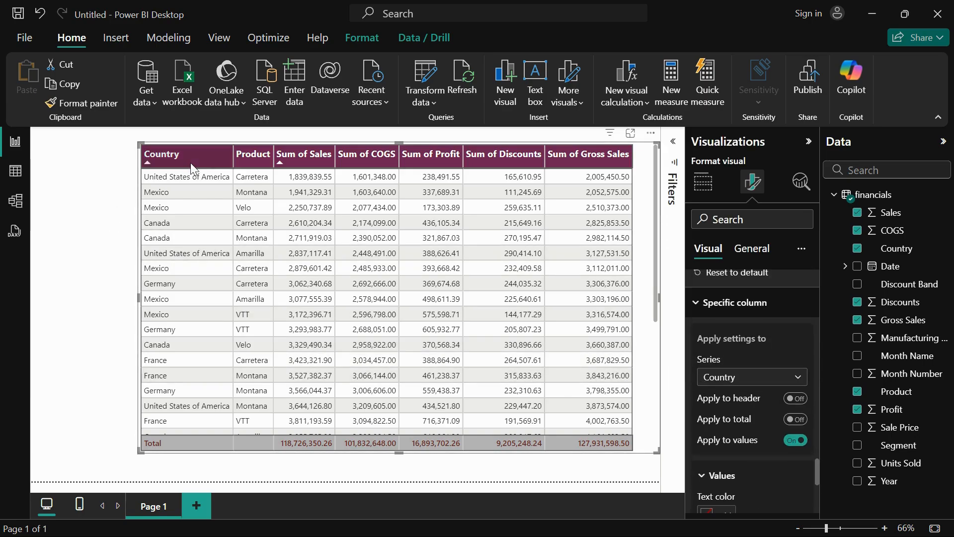
scroll(741, 334, down, 1)
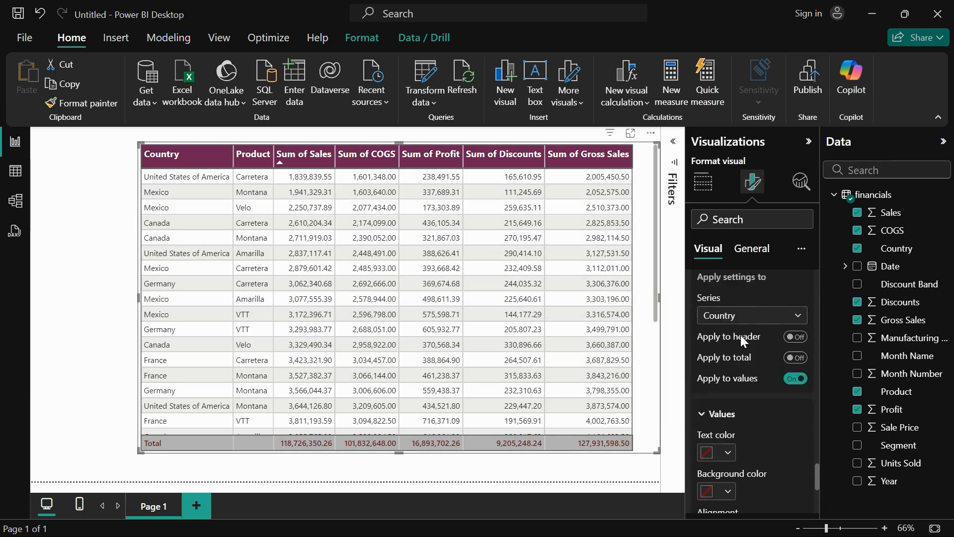
click(712, 306)
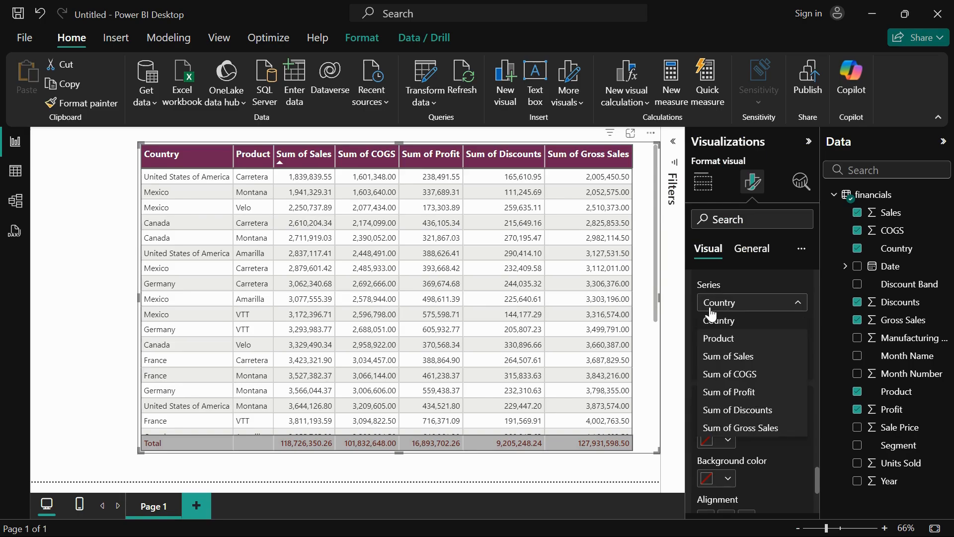
click(711, 311)
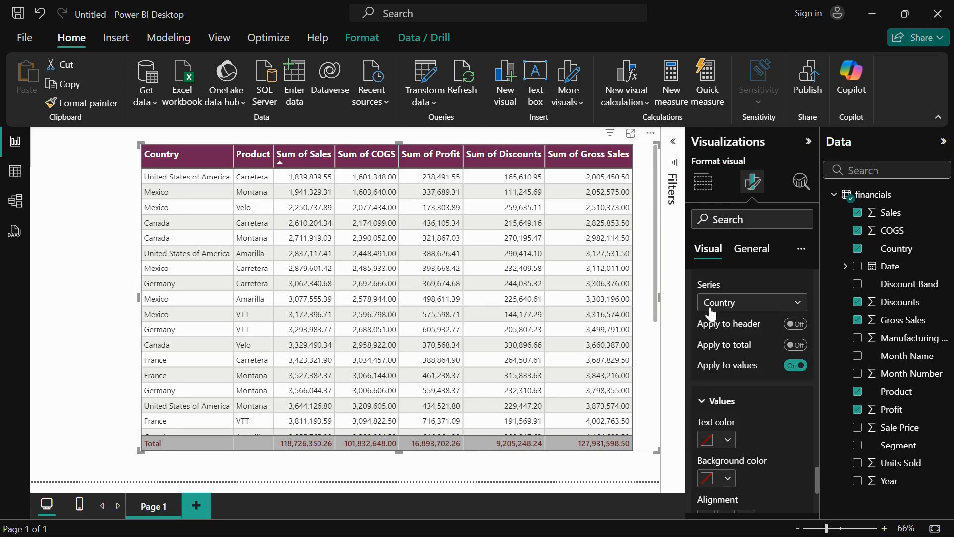
click(795, 323)
click(801, 368)
click(801, 367)
scroll(740, 399, down, 1)
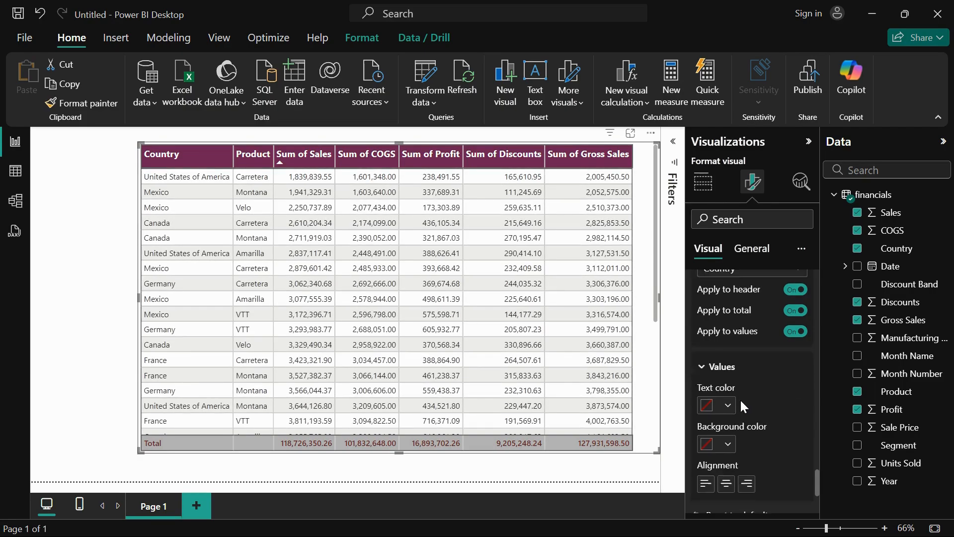
scroll(743, 364, up, 1)
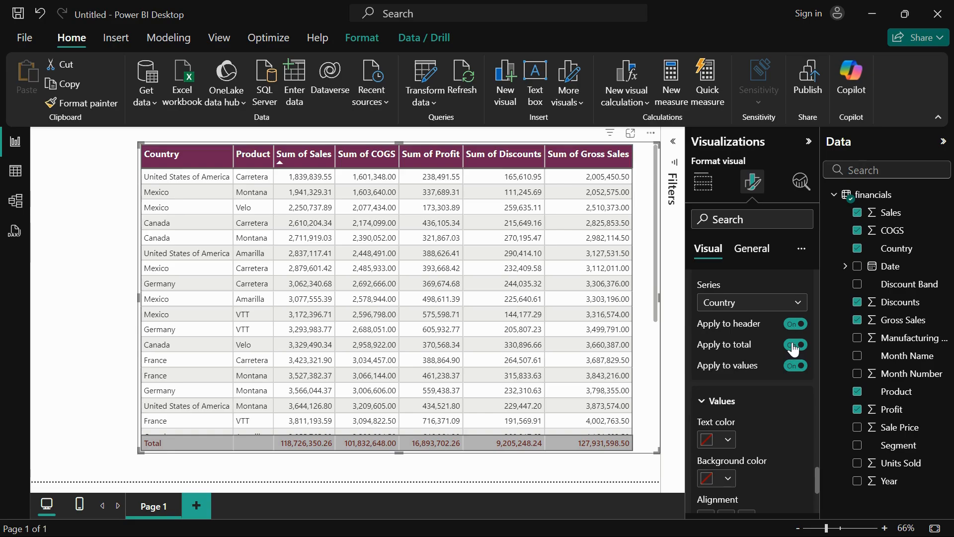
Set the Country column's text color to dark blue and stop applying its settings to the header.
scroll(773, 387, down, 1)
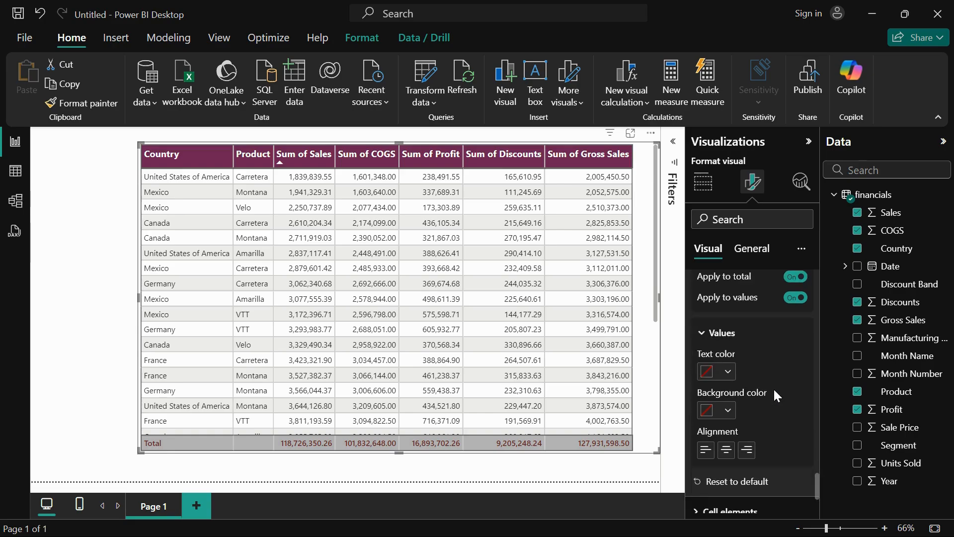
click(730, 364)
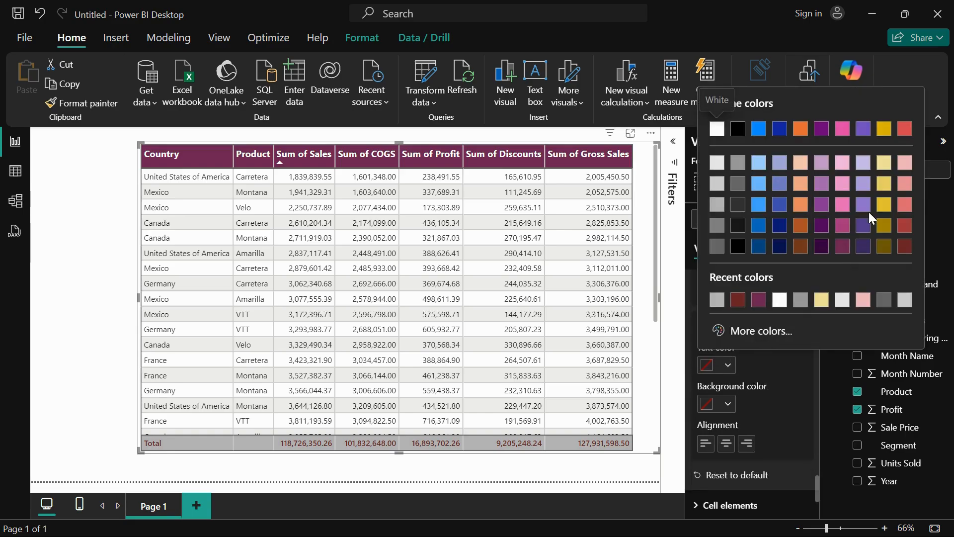
click(760, 246)
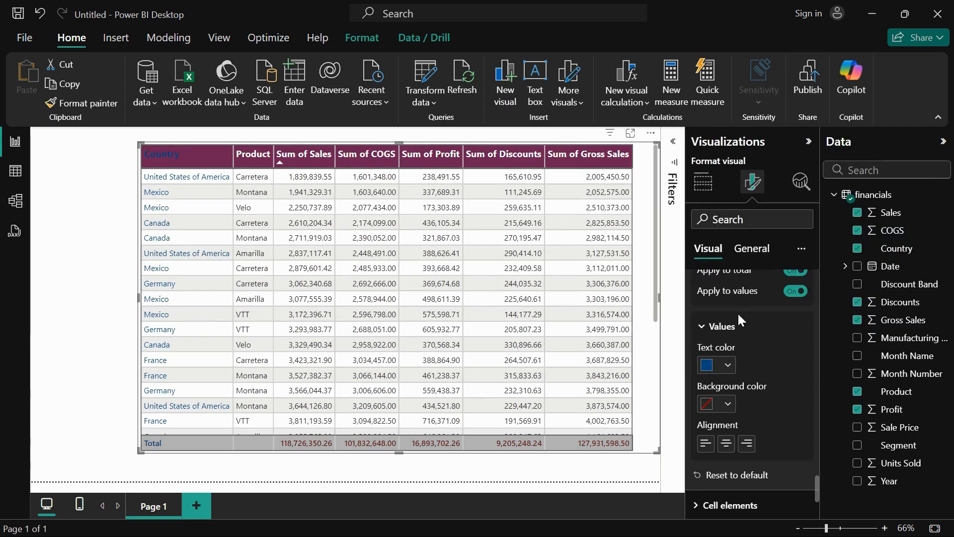
scroll(771, 369, up, 1)
click(795, 324)
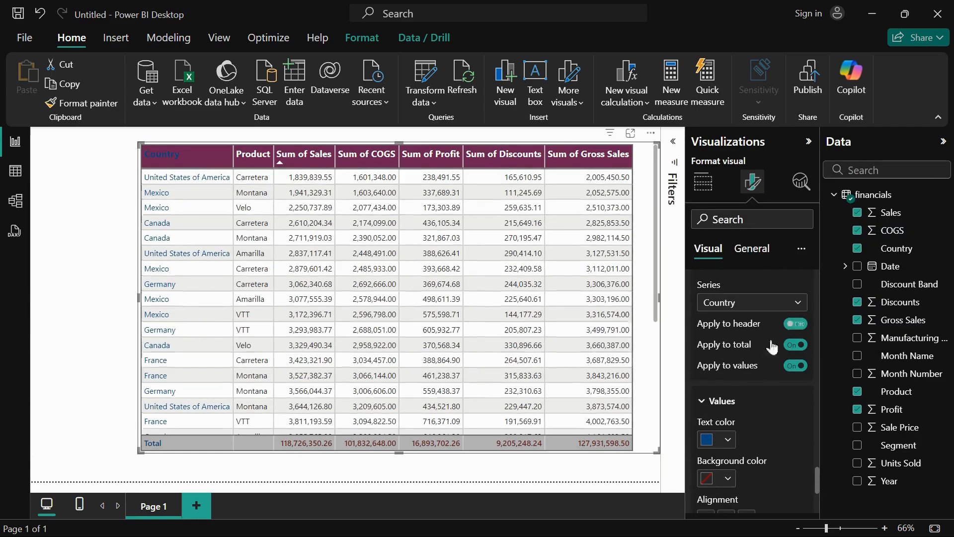
Set the Country column's background color to light red.
scroll(745, 439, down, 1)
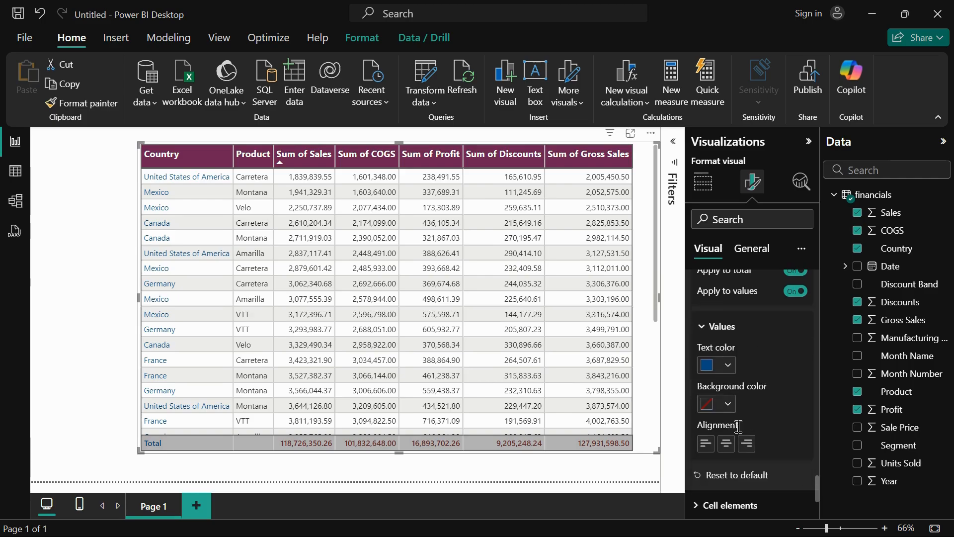
click(729, 405)
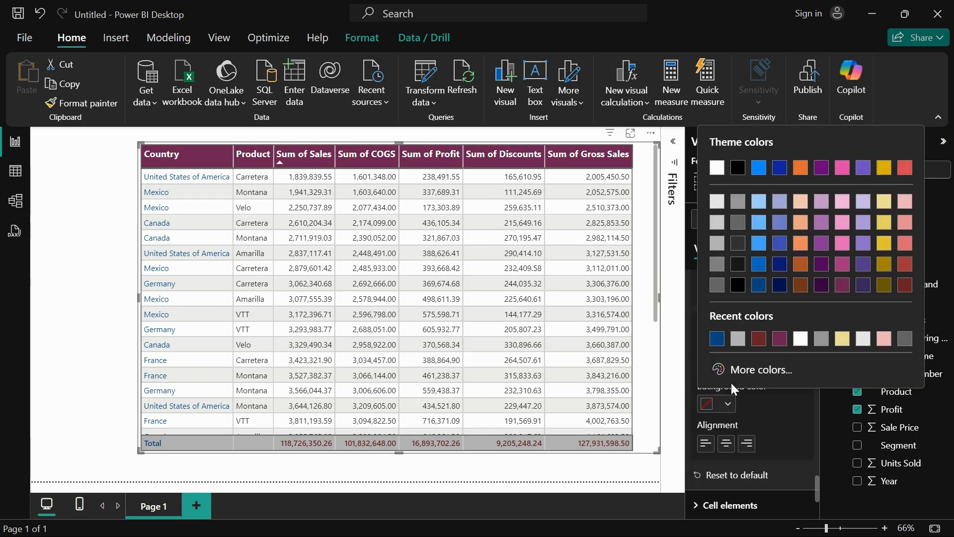
click(903, 225)
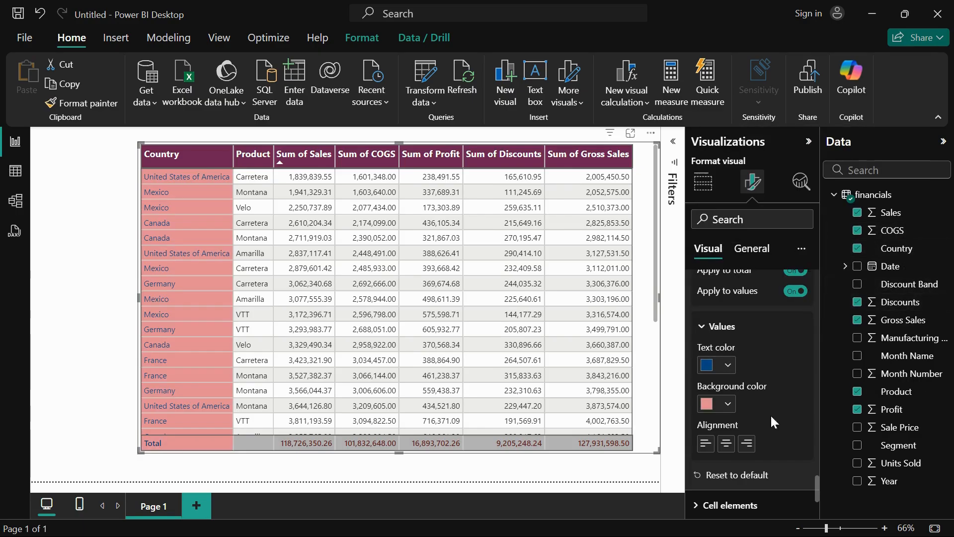
Change the Country column's background color to dark gray and its text color to light gray.
click(721, 405)
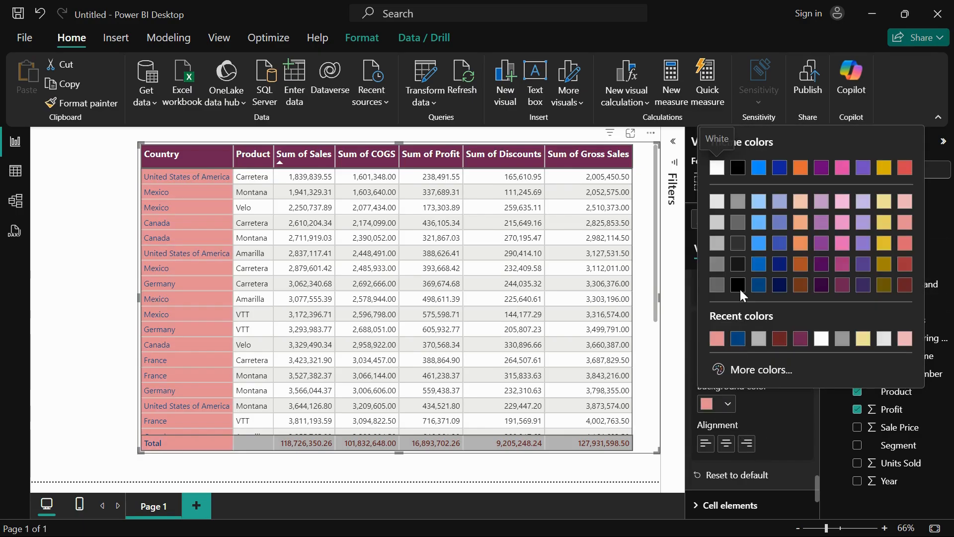
click(717, 264)
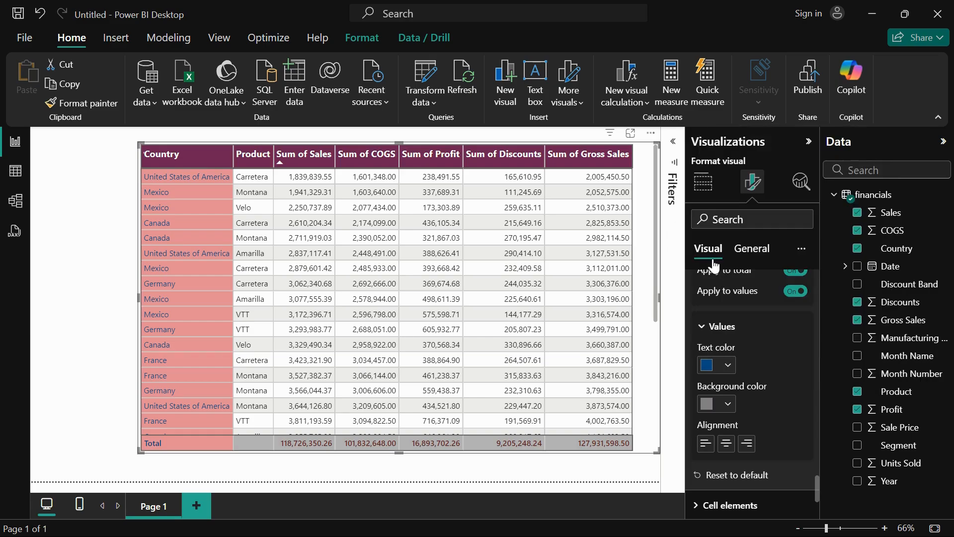
click(722, 368)
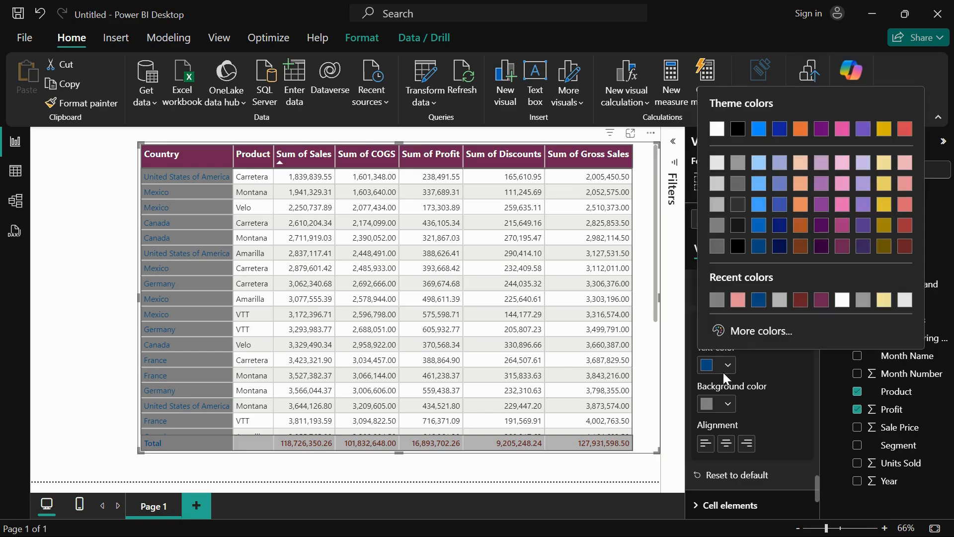
click(711, 163)
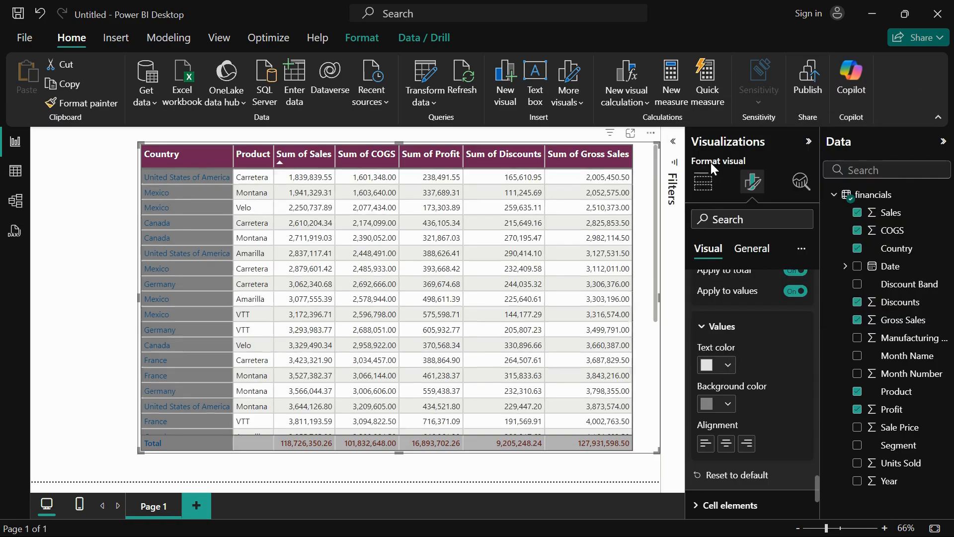
Try center and right alignment for the Country column's values, and settle on left alignment.
scroll(756, 441, down, 2)
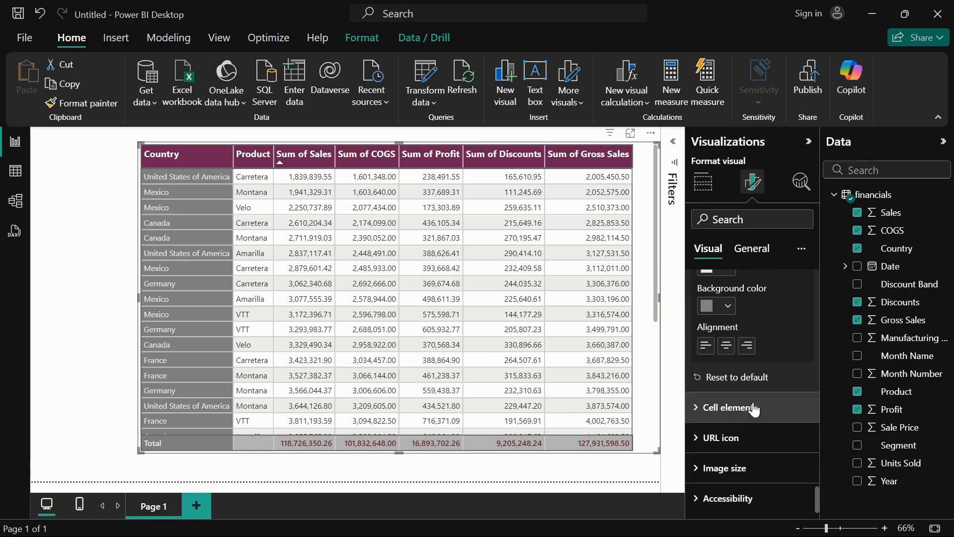
click(725, 346)
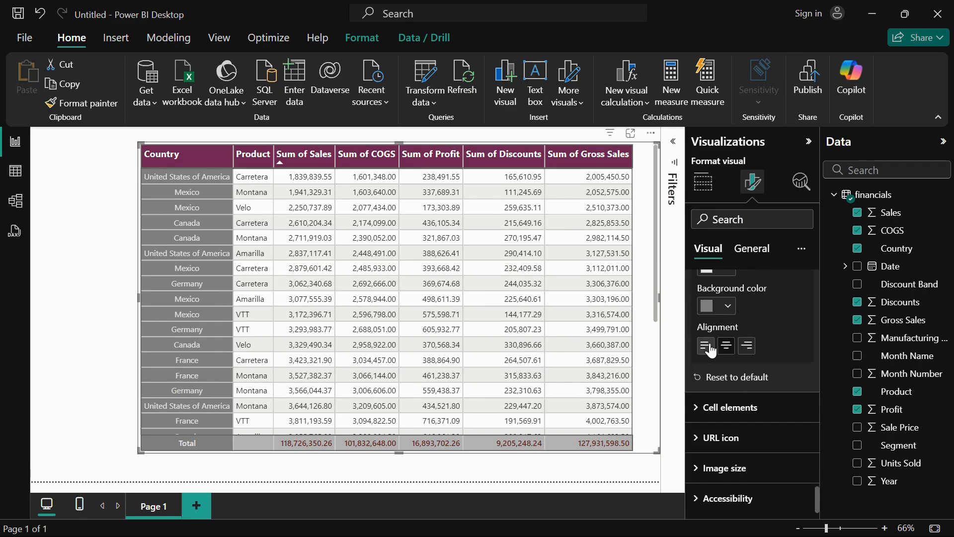
click(745, 346)
click(705, 347)
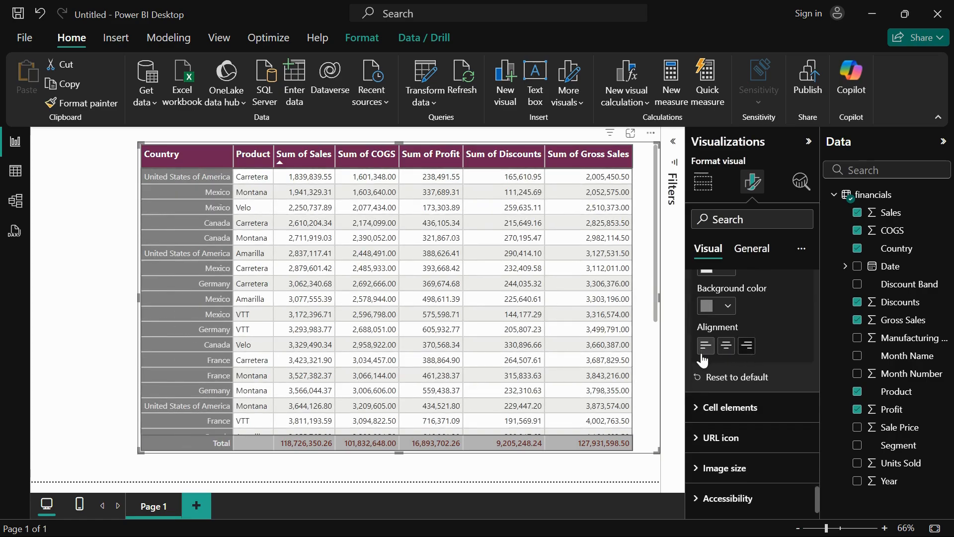
Expand the Cell elements settings and review the background color, font color, icons and web URL options for the Country series.
click(728, 407)
scroll(740, 397, down, 4)
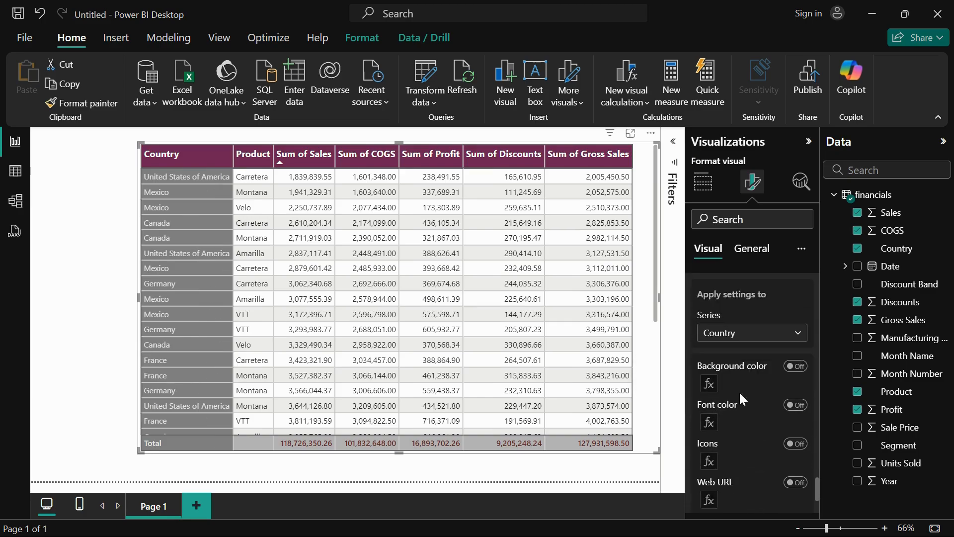
scroll(739, 397, up, 4)
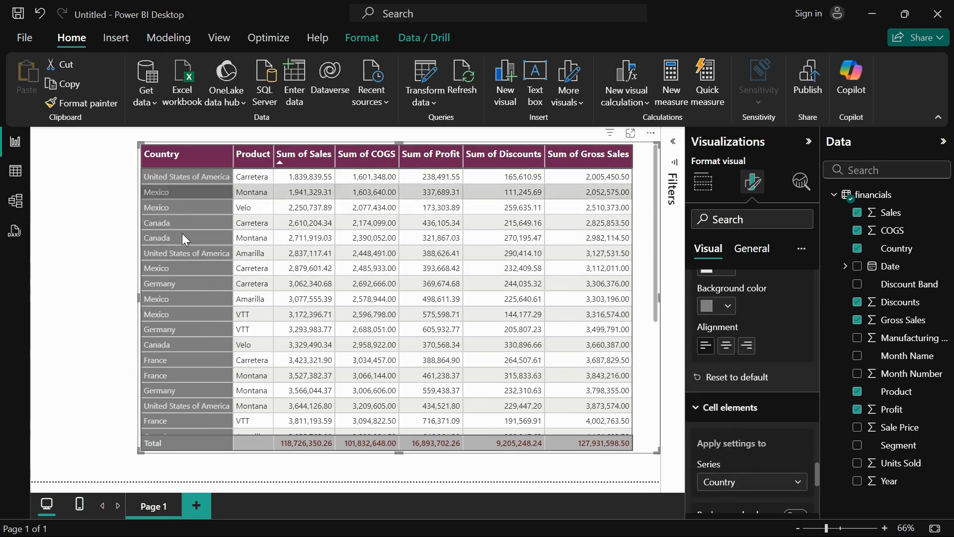
scroll(767, 424, down, 3)
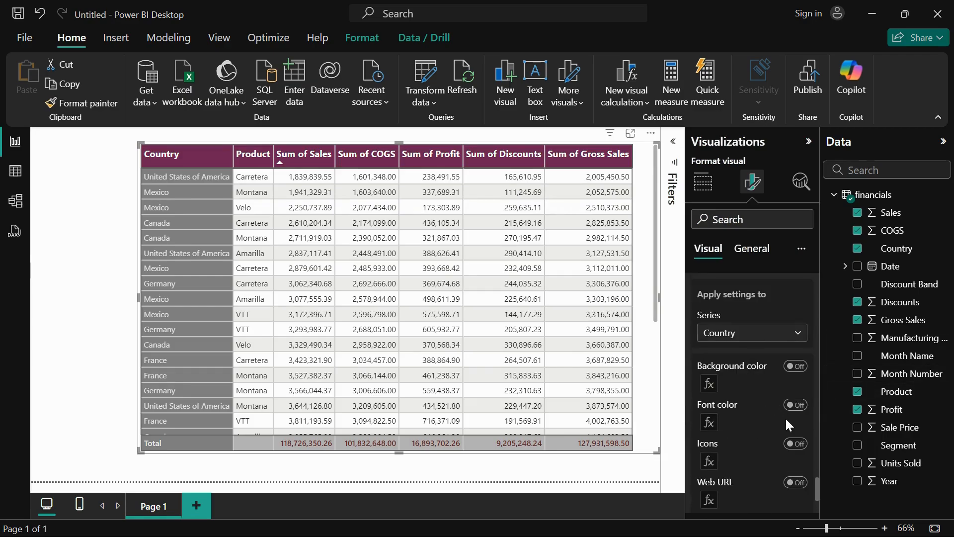
scroll(786, 424, down, 2)
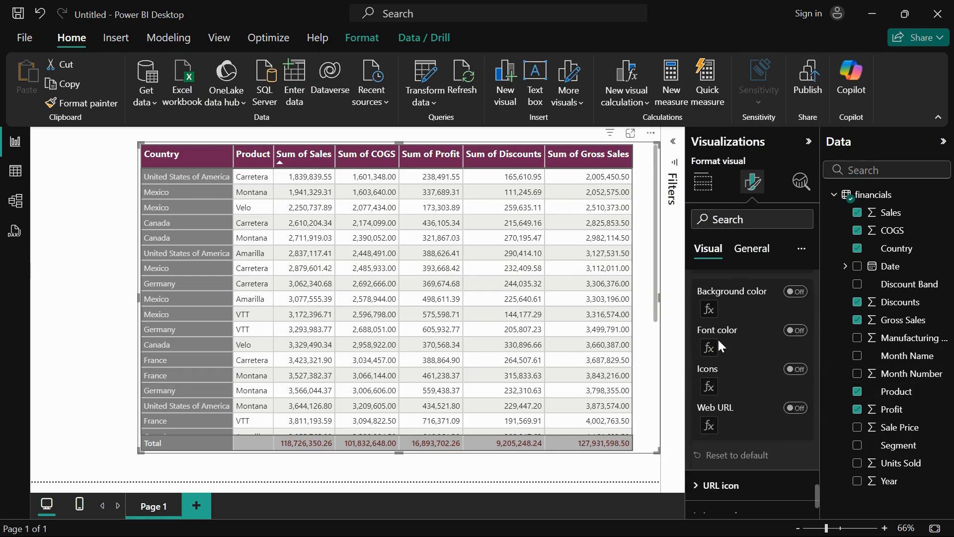
scroll(734, 378, up, 5)
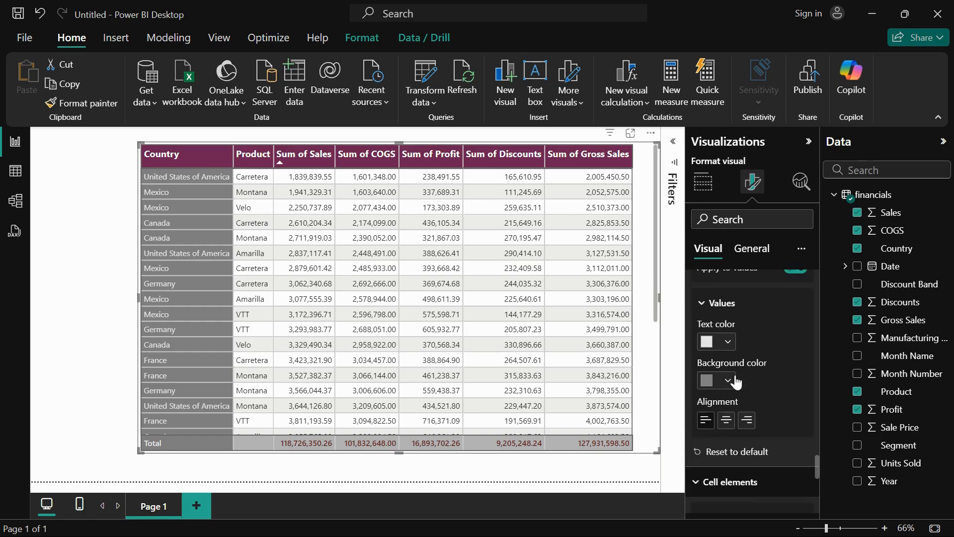
Select the Sum of Sales series in the Specific column settings and set its values' text color to magenta pink.
scroll(741, 347, up, 2)
click(739, 280)
click(751, 333)
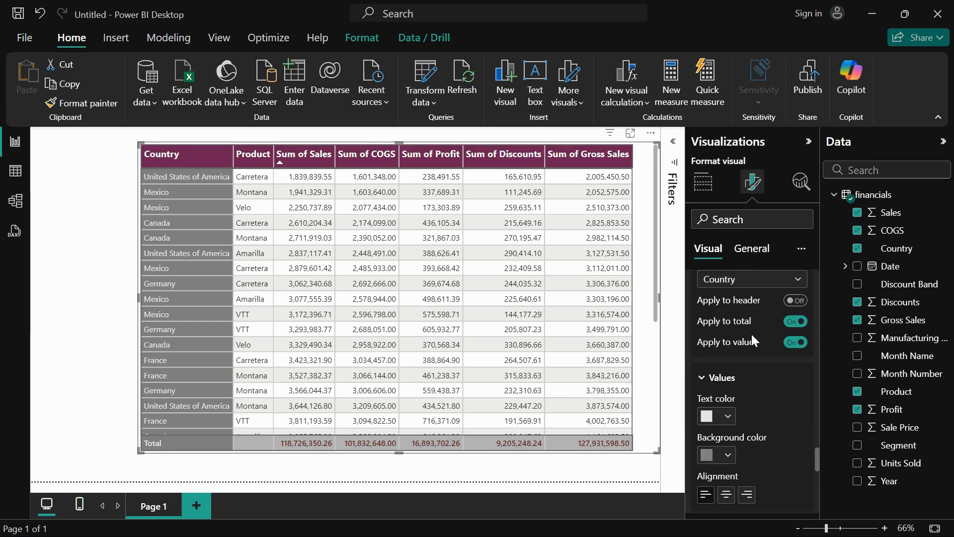
click(734, 420)
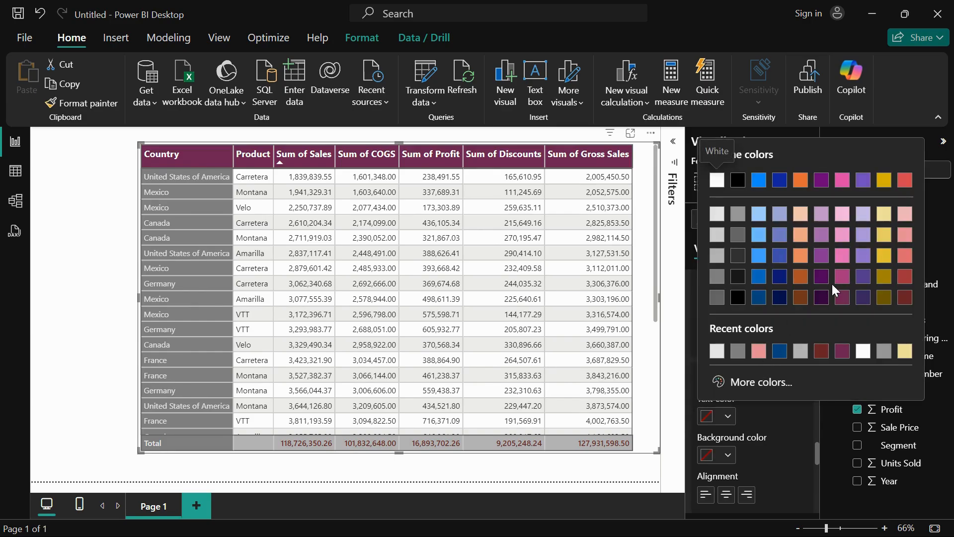
click(847, 283)
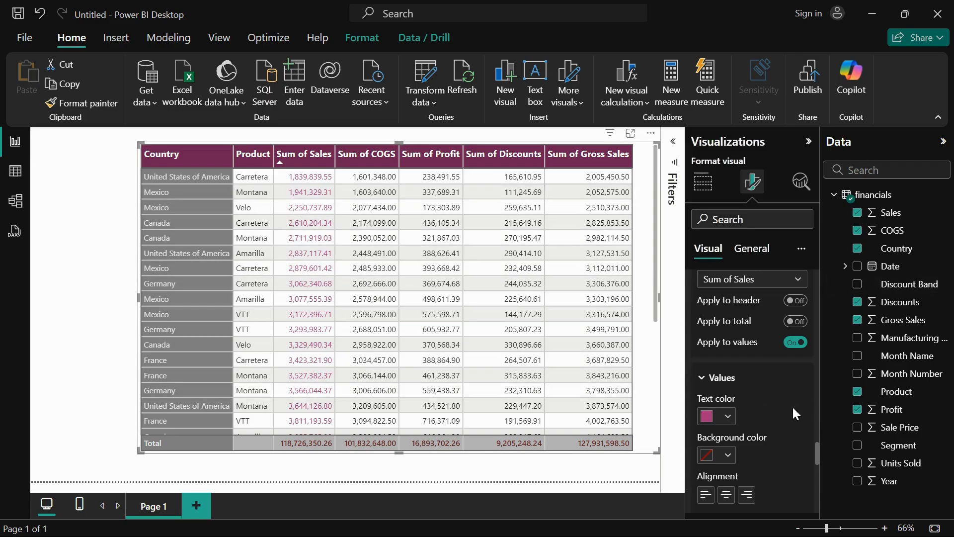
Turn on the Background color cell element for the Country series.
scroll(785, 403, down, 6)
scroll(731, 341, up, 2)
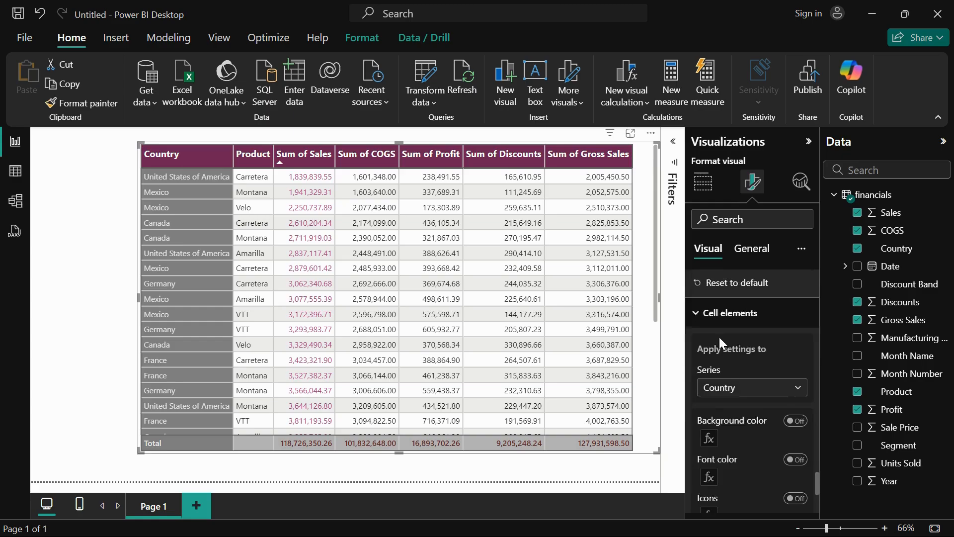
scroll(718, 335, down, 2)
click(795, 370)
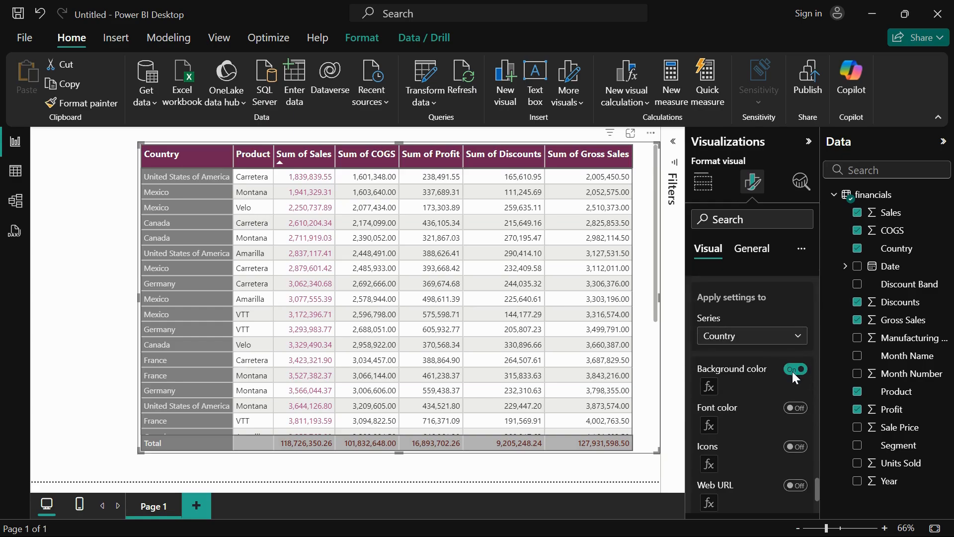
Open the conditional formatting rules for the Country background color, check the available rule conditions, and cancel the dialog.
click(708, 386)
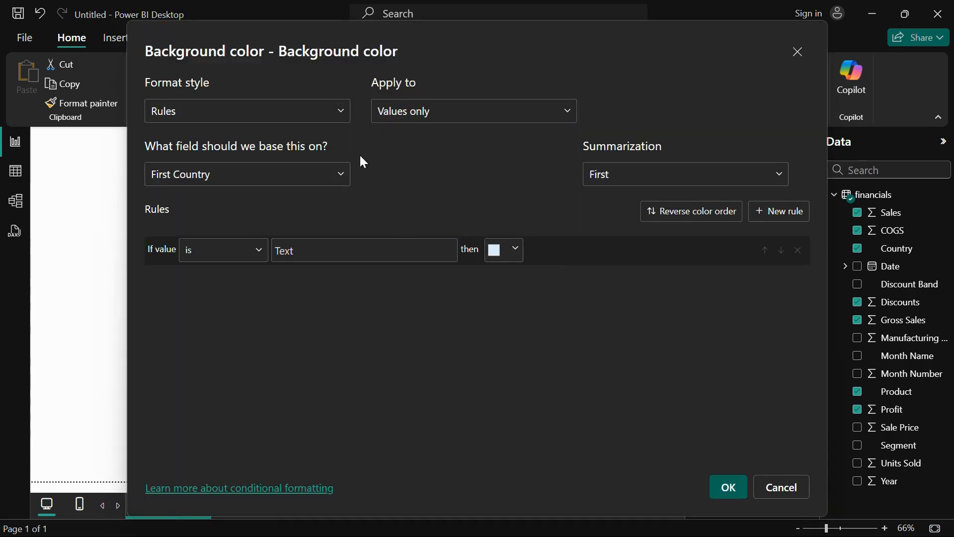
click(261, 253)
click(261, 253)
click(784, 486)
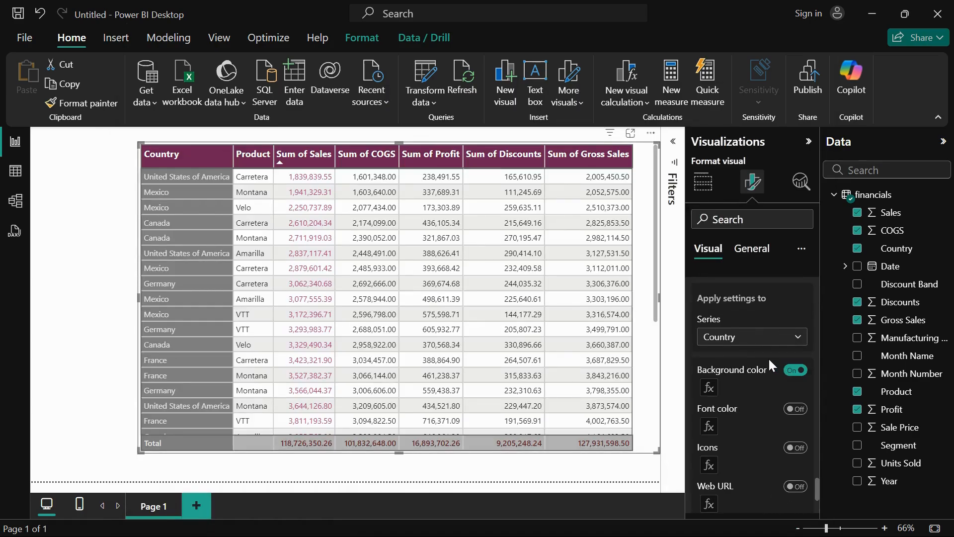
Expand the URL icon settings and try the Values option by turning it on and back off.
scroll(768, 357, up, 3)
scroll(771, 381, down, 3)
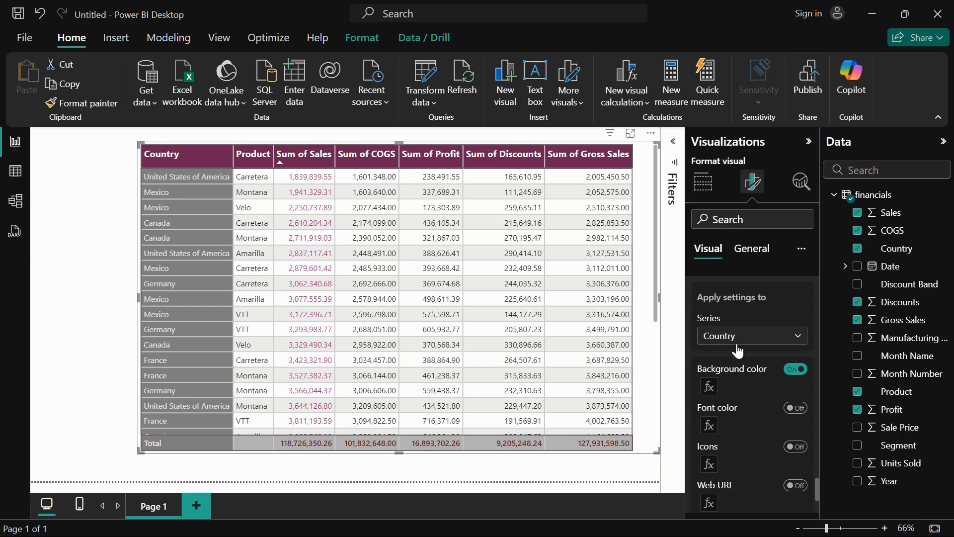
scroll(718, 299, up, 3)
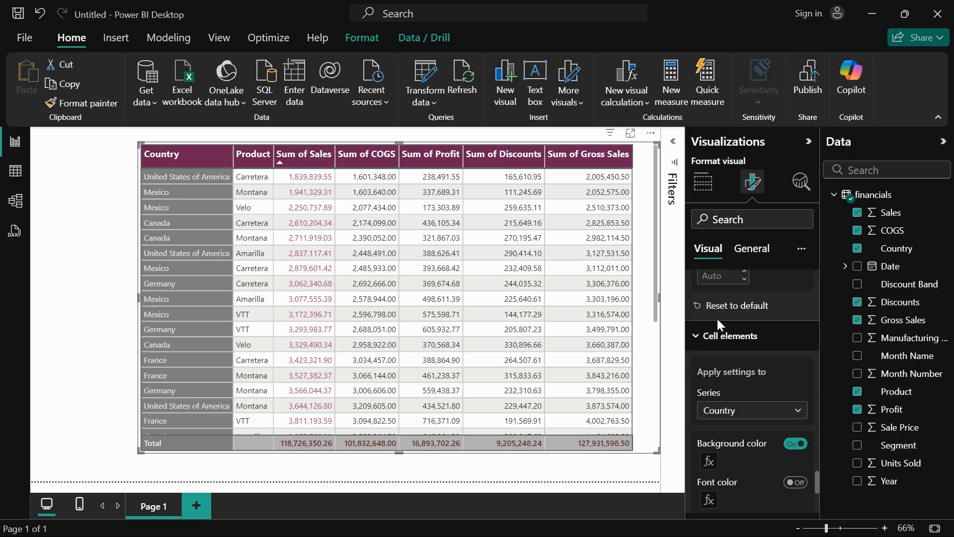
click(728, 334)
click(723, 437)
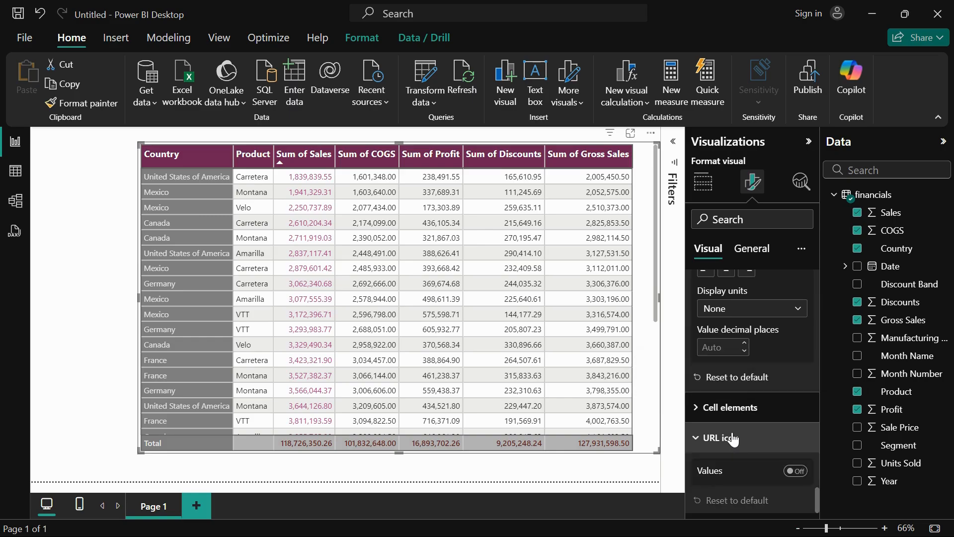
scroll(763, 414, down, 3)
click(798, 409)
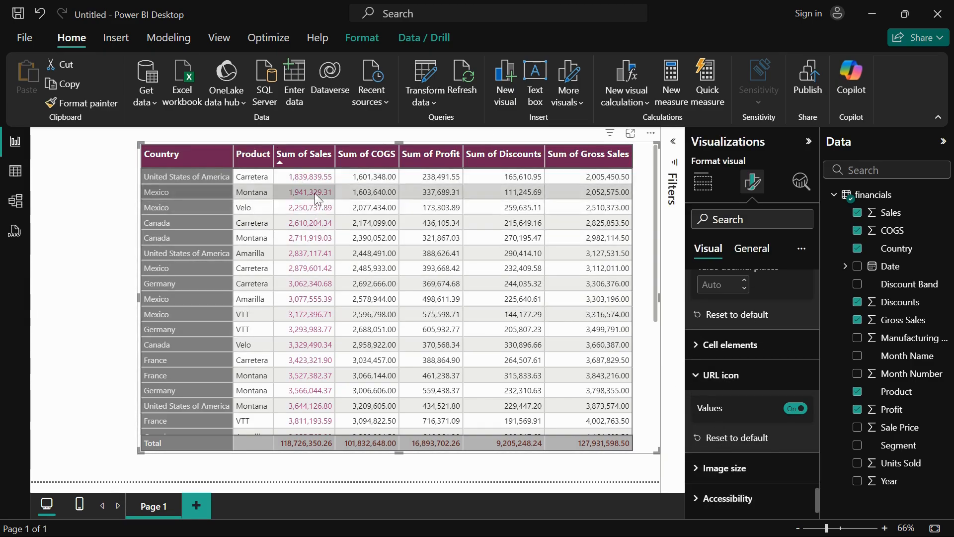
drag(643, 191, 633, 206)
click(795, 408)
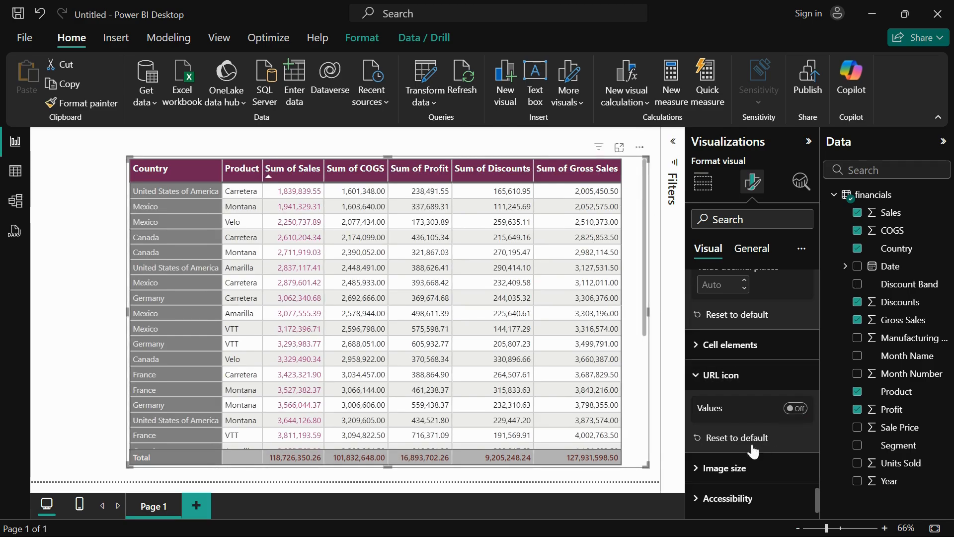
Set the table's image size to a height of 80 px and a width of 77 px.
click(724, 467)
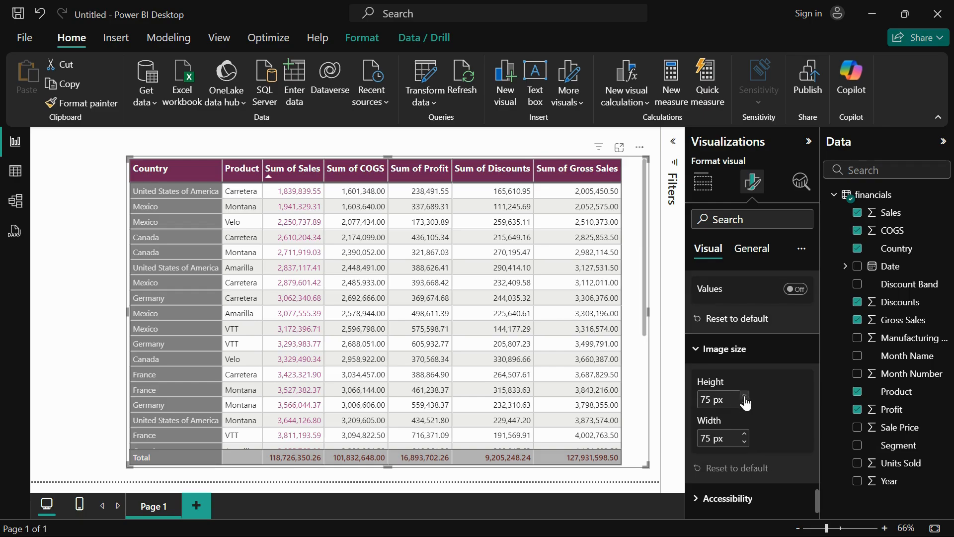
click(744, 397)
click(744, 442)
click(744, 442)
click(744, 442)
Set the Accessibility row name to refer to rows by Country.
click(739, 497)
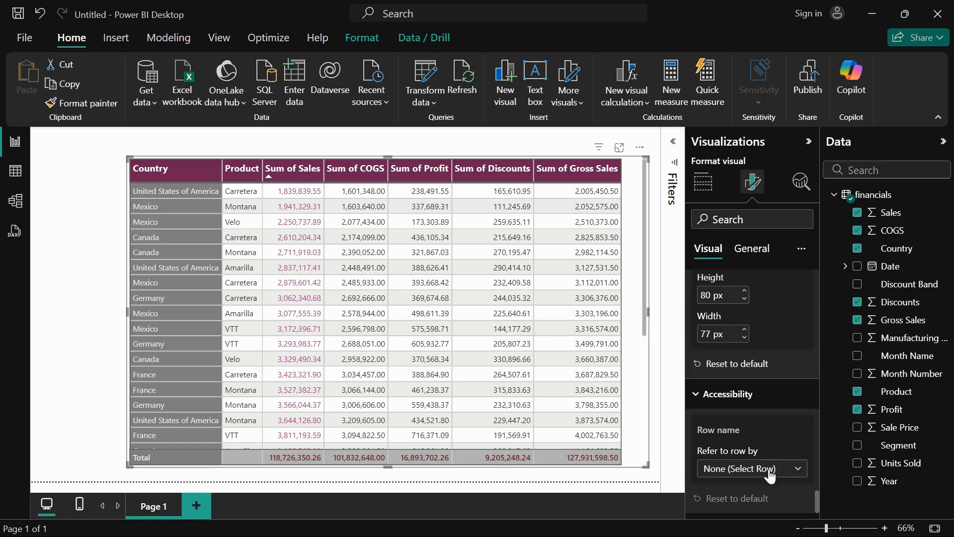
click(770, 474)
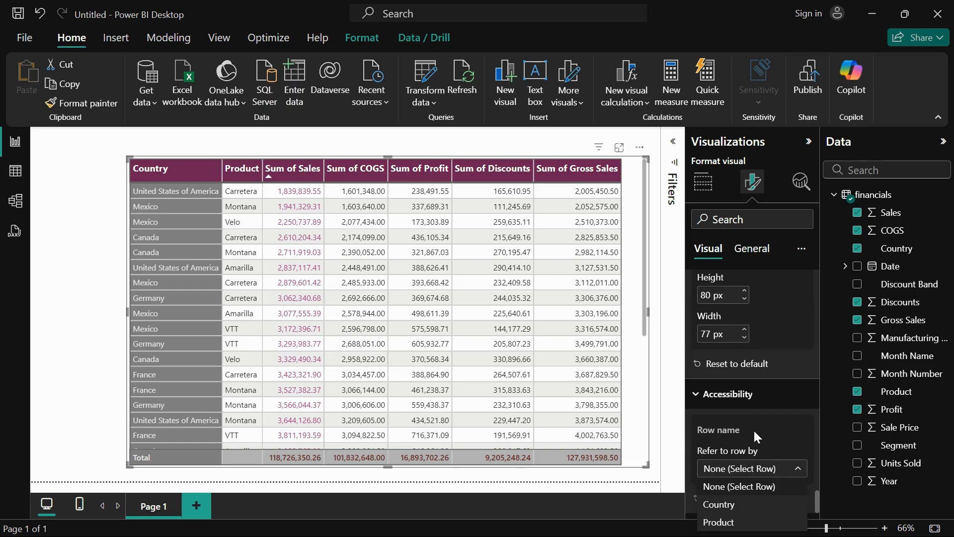
click(751, 504)
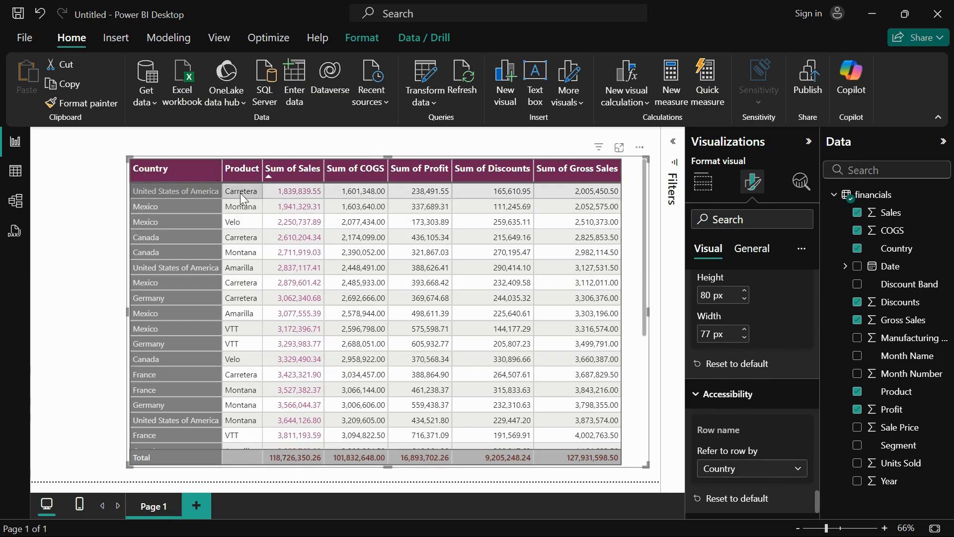
Select the Mexico Montana row and sort the table by Country in descending order.
click(198, 194)
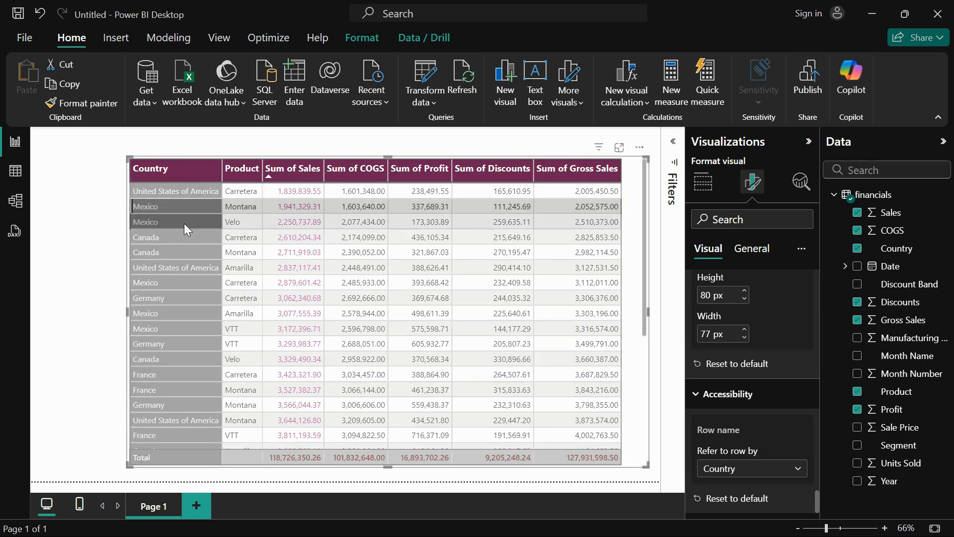
click(147, 226)
click(151, 207)
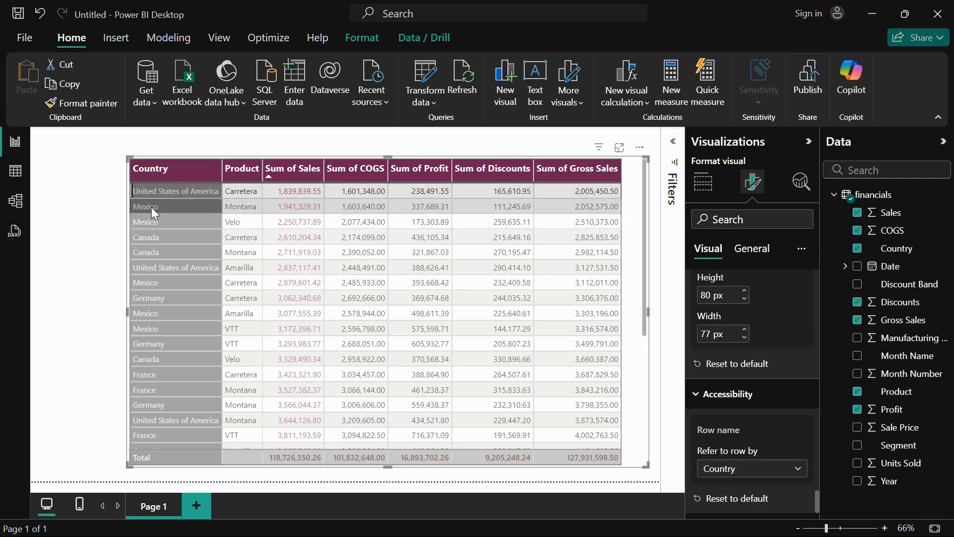
click(184, 179)
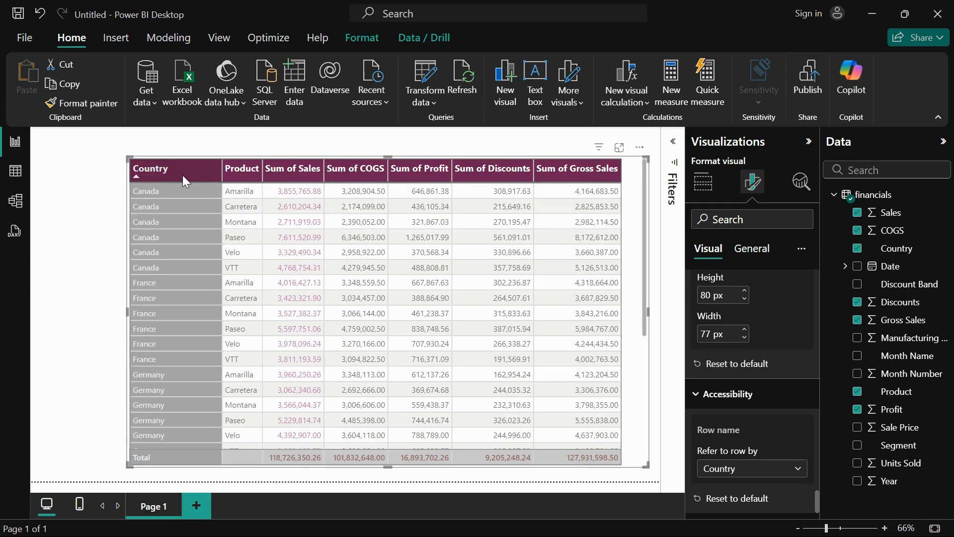
click(182, 175)
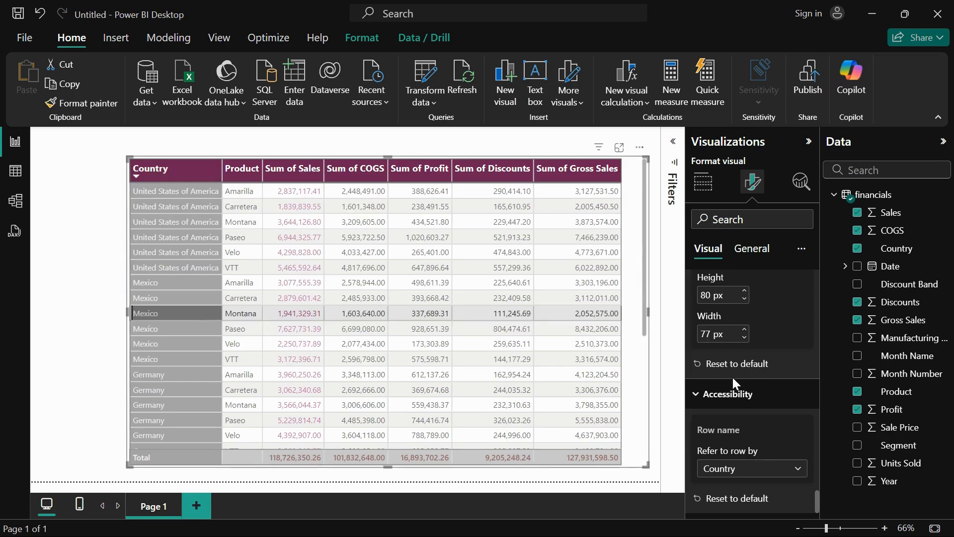
Collapse the Accessibility settings and expand the table's general size properties.
click(755, 396)
click(751, 250)
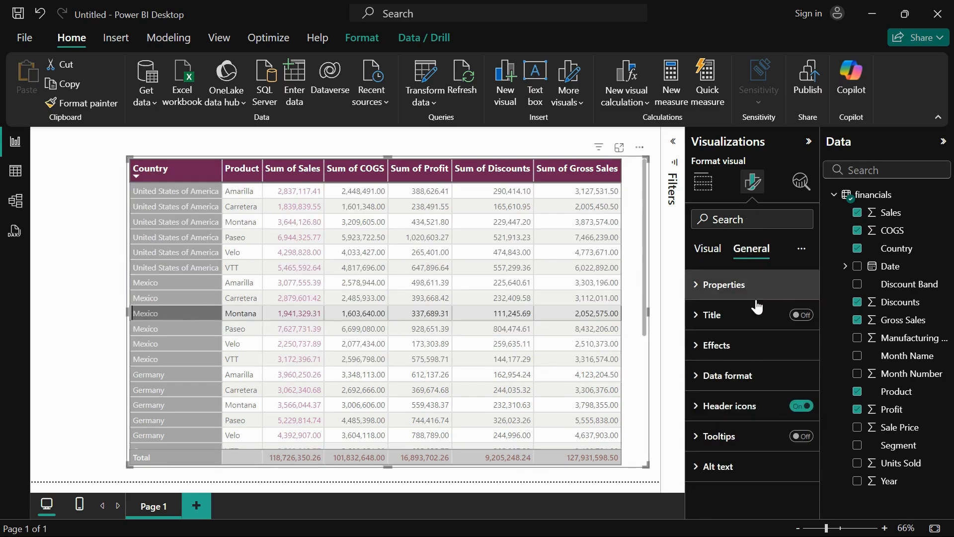
click(711, 297)
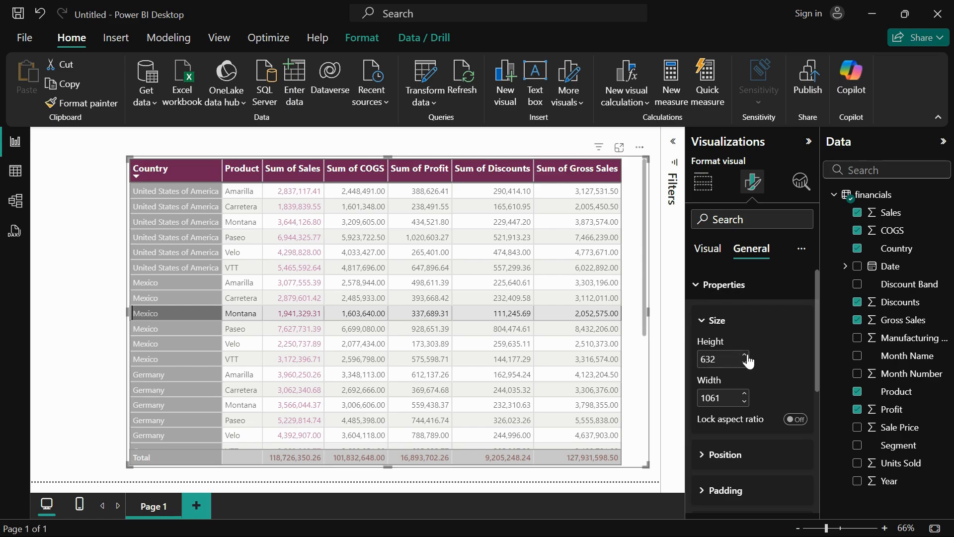
Toggle the Country sort to ascending and back to descending, and clear the Mexico Montana row selection.
click(175, 173)
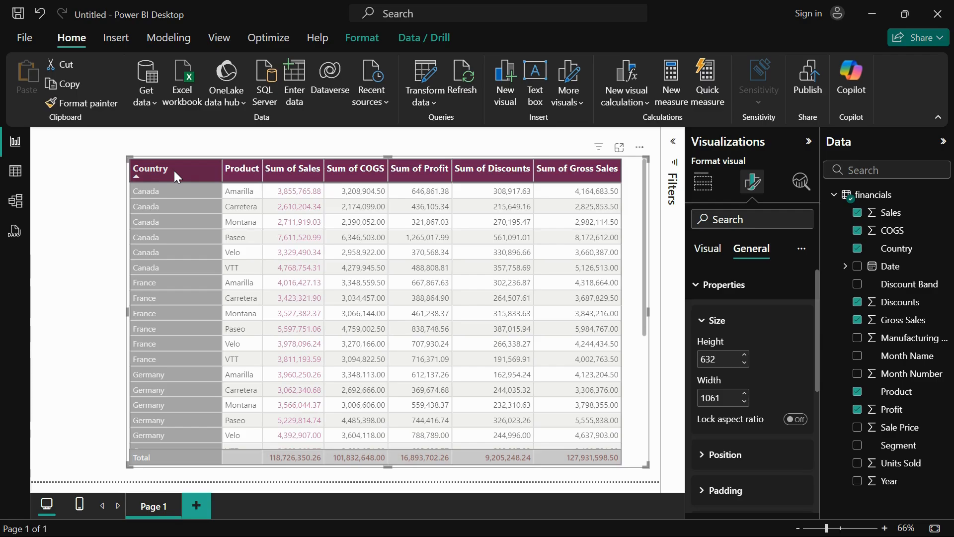
click(174, 171)
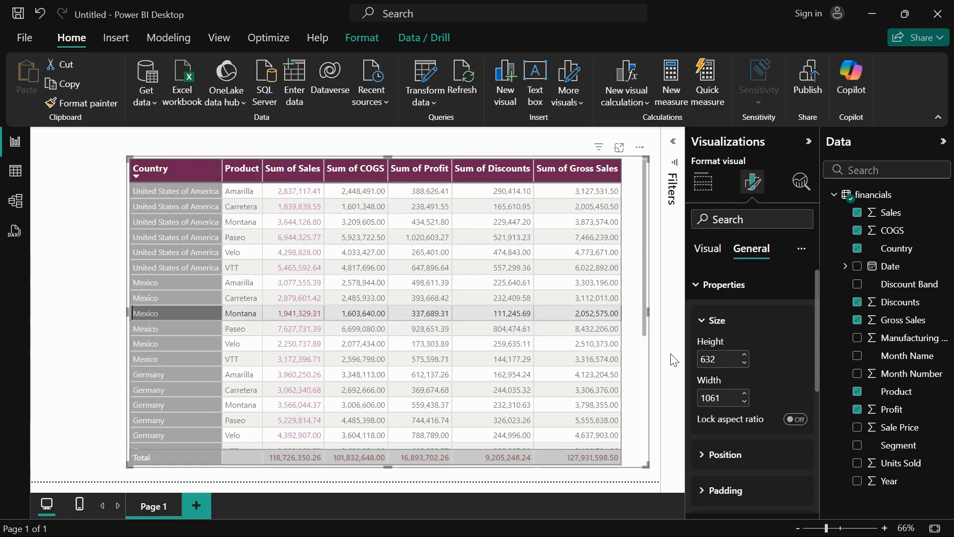
click(138, 312)
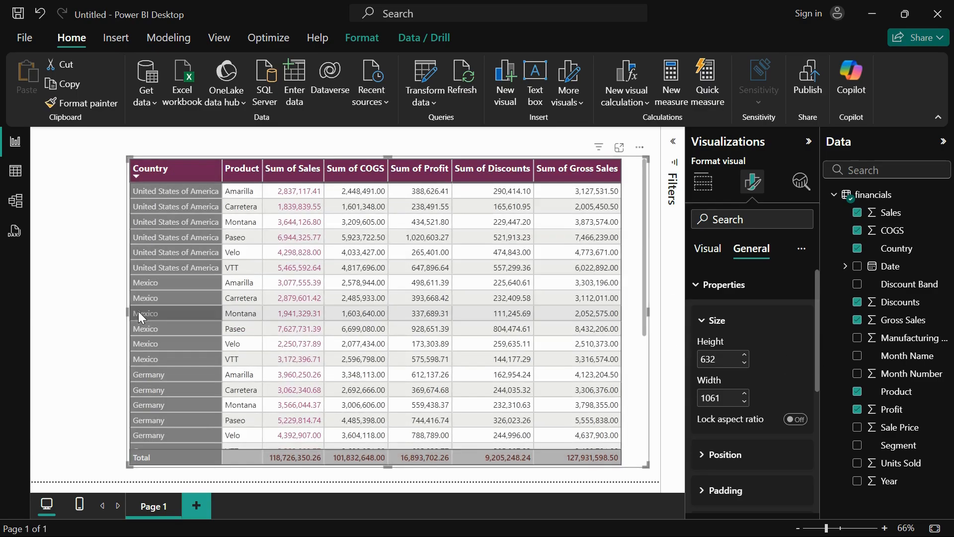
Move the table slightly up on the page and set its height to 670.
double_click(709, 357)
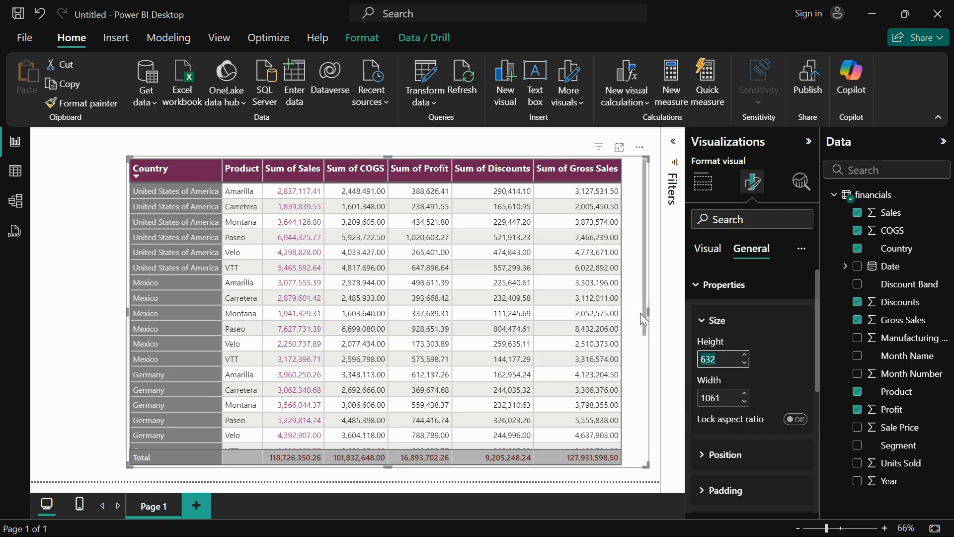
mouse_move(640, 312)
mouse_down()
mouse_move(637, 285)
mouse_move(638, 301)
mouse_up()
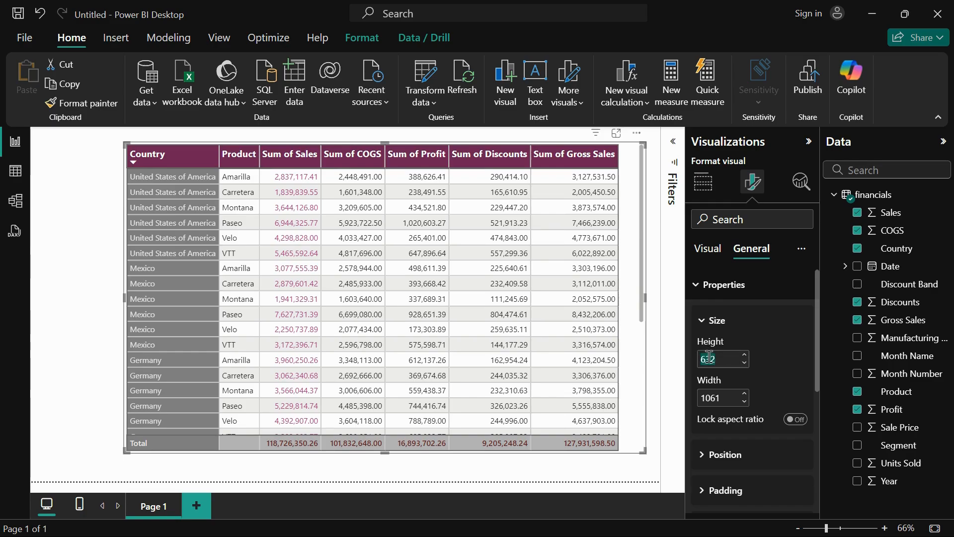
text(67-)
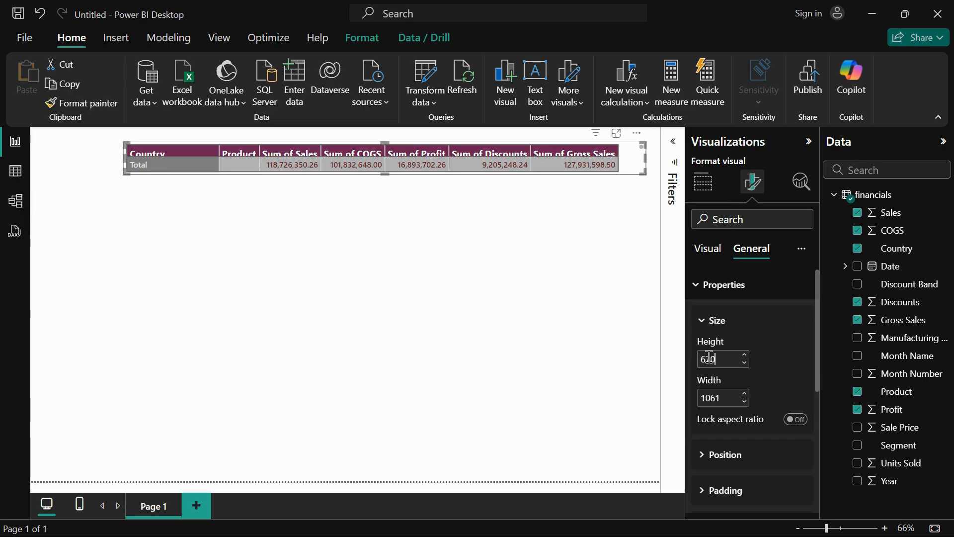
text(0)
Move the table toward the page's left edge and set its width to 1100.
click(718, 399)
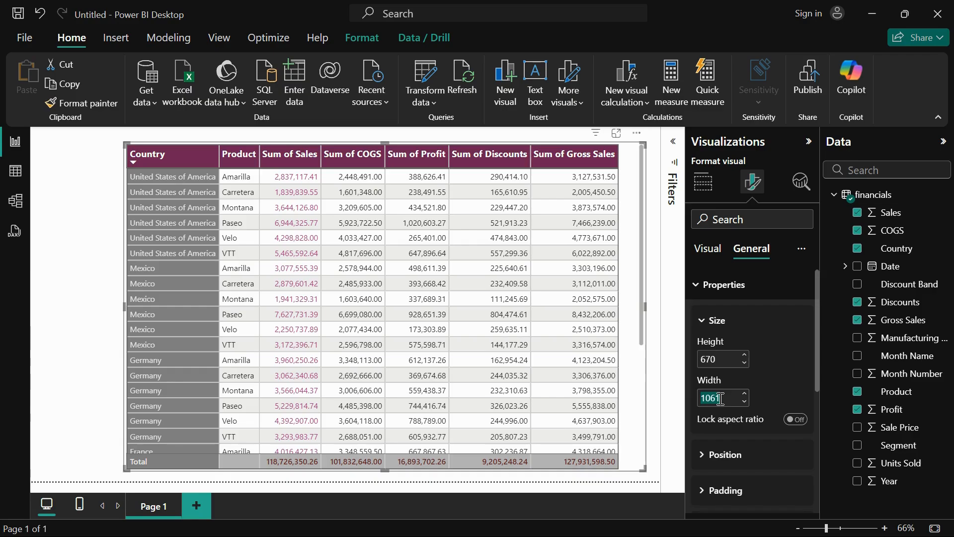
click(634, 366)
drag(632, 364, 599, 363)
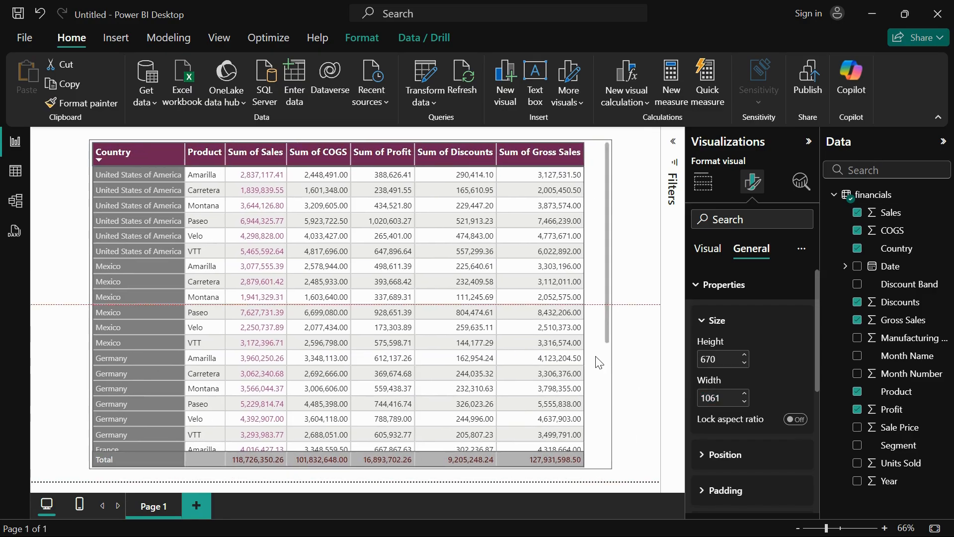
double_click(713, 396)
text(11)
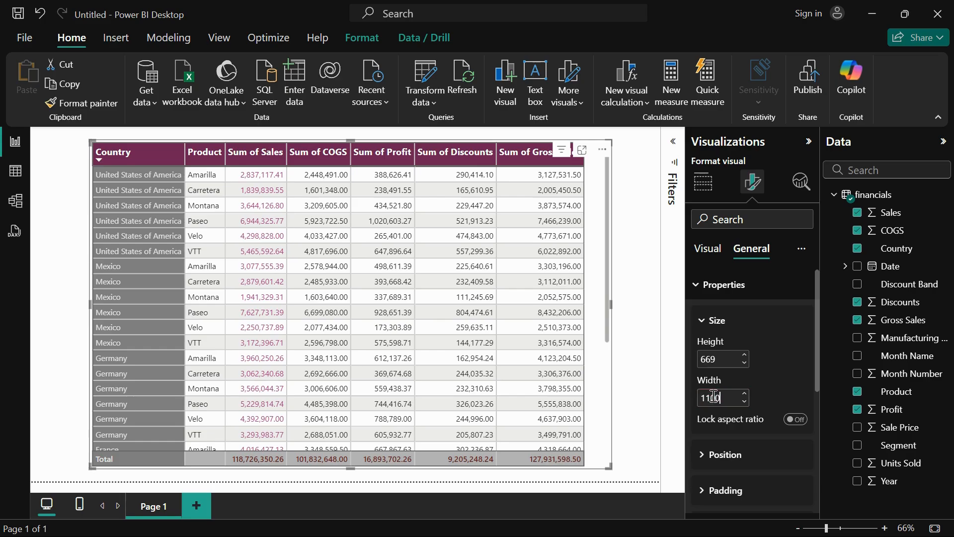
Set the table's horizontal and vertical position to 10 each, and expand its padding settings.
click(715, 454)
scroll(717, 369, down, 3)
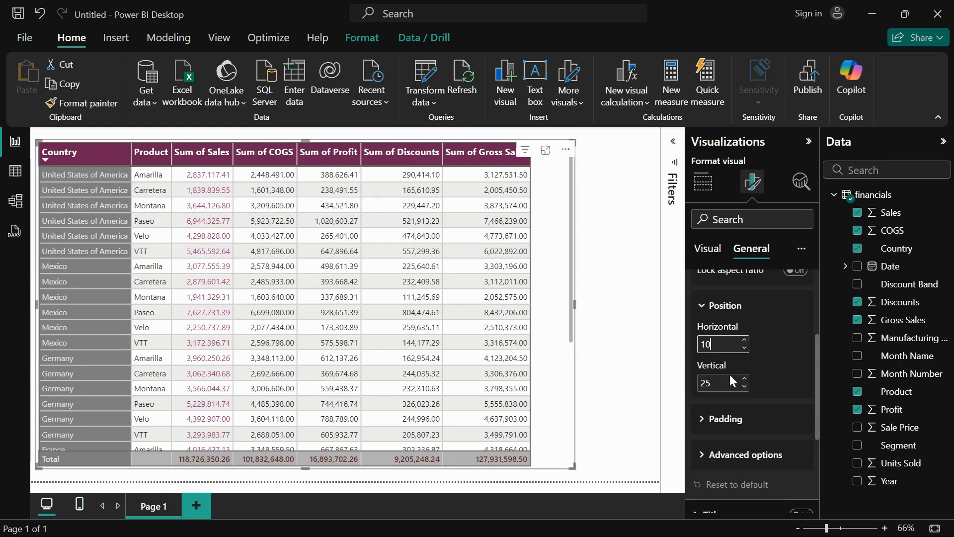
click(715, 386)
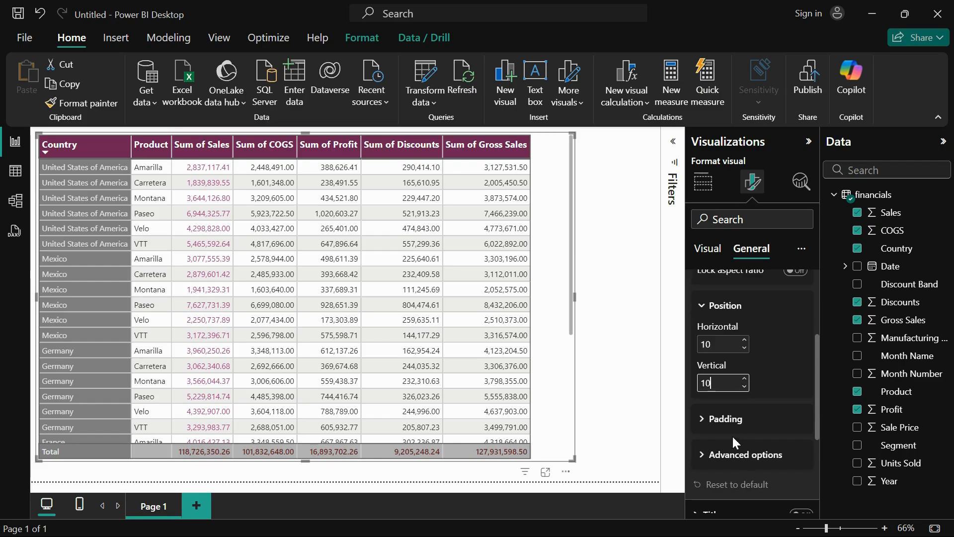
click(726, 419)
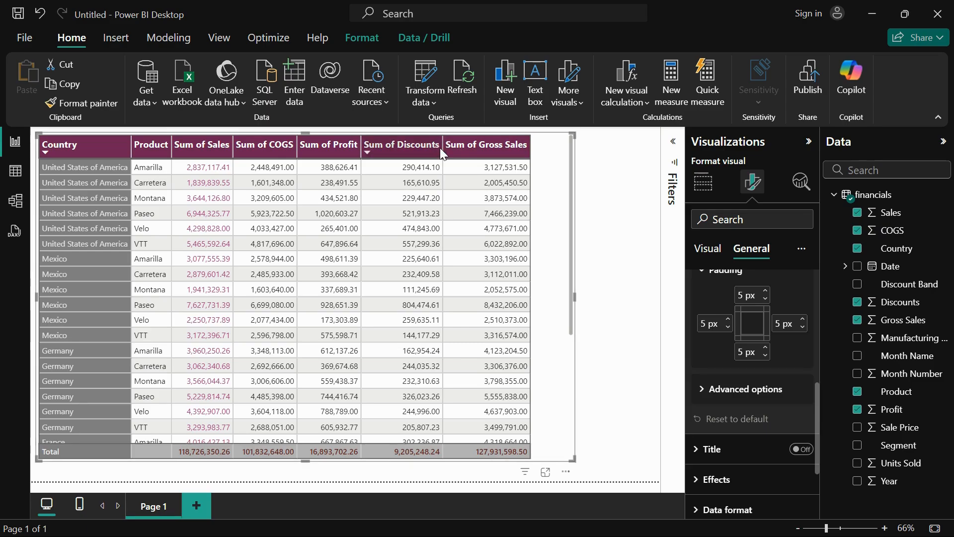
Slightly widen the Sum of Discounts, Sum of Profit, Sum of COGS, Sum of Sales, Product and Country columns.
drag(442, 149, 446, 148)
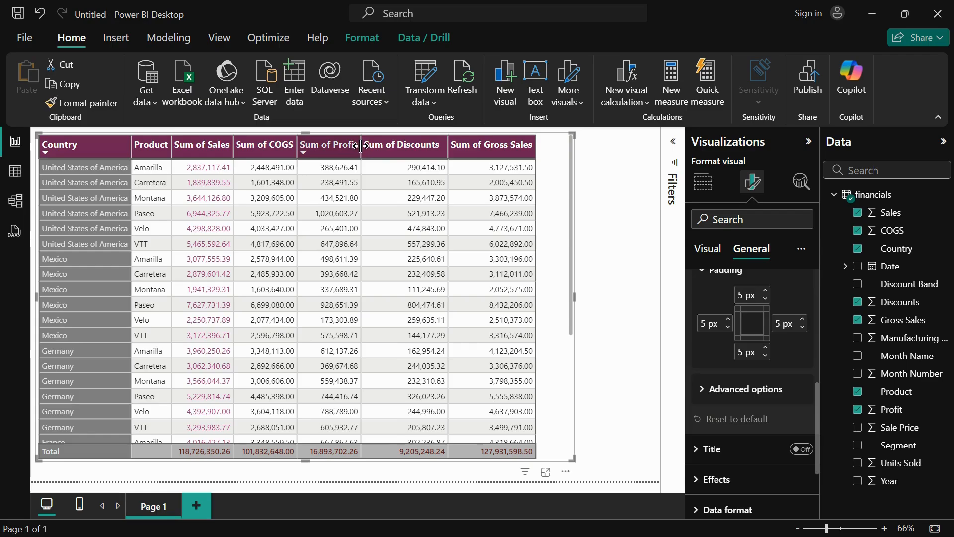
drag(361, 146, 363, 146)
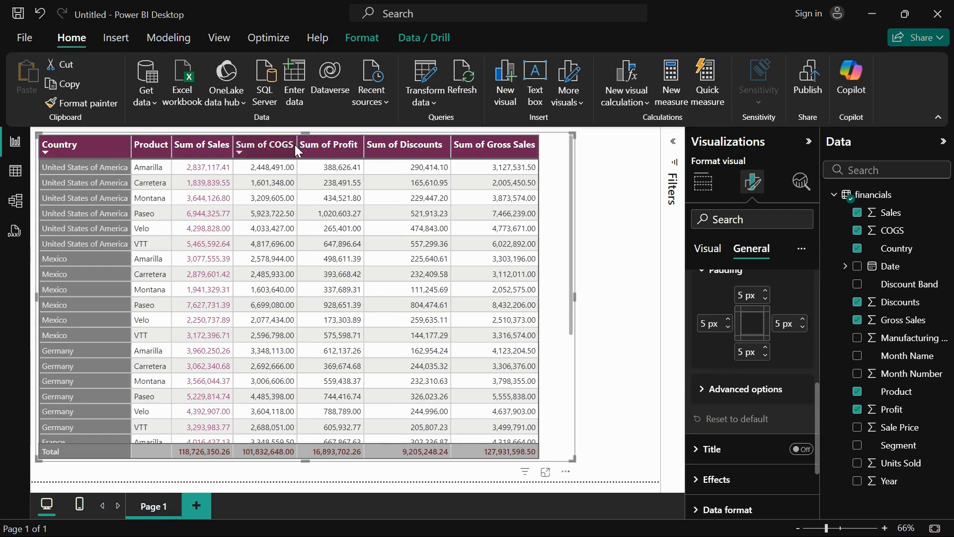
drag(297, 145, 301, 144)
drag(231, 141, 236, 143)
drag(171, 144, 140, 144)
Turn on the table's title and set its text to "Sales Analysis".
scroll(762, 402, down, 2)
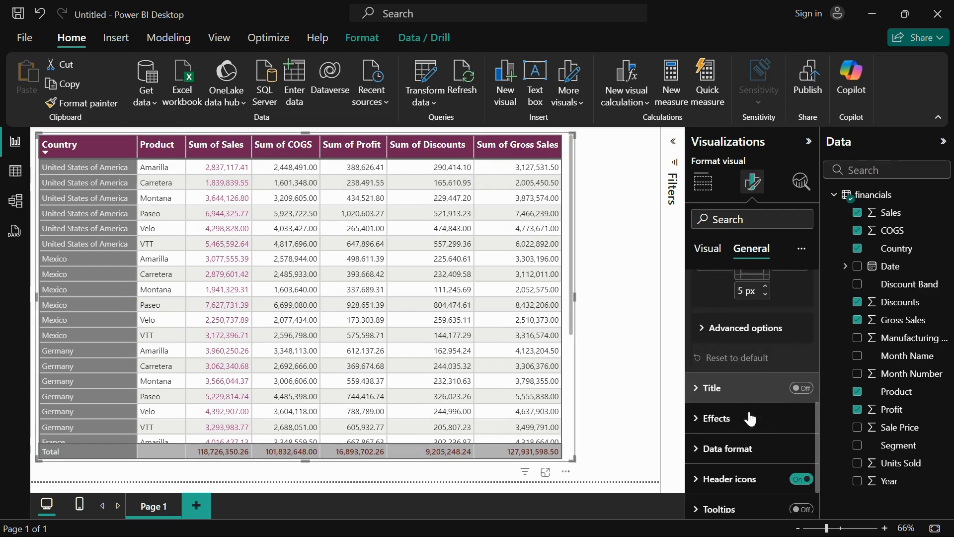
click(801, 346)
click(711, 348)
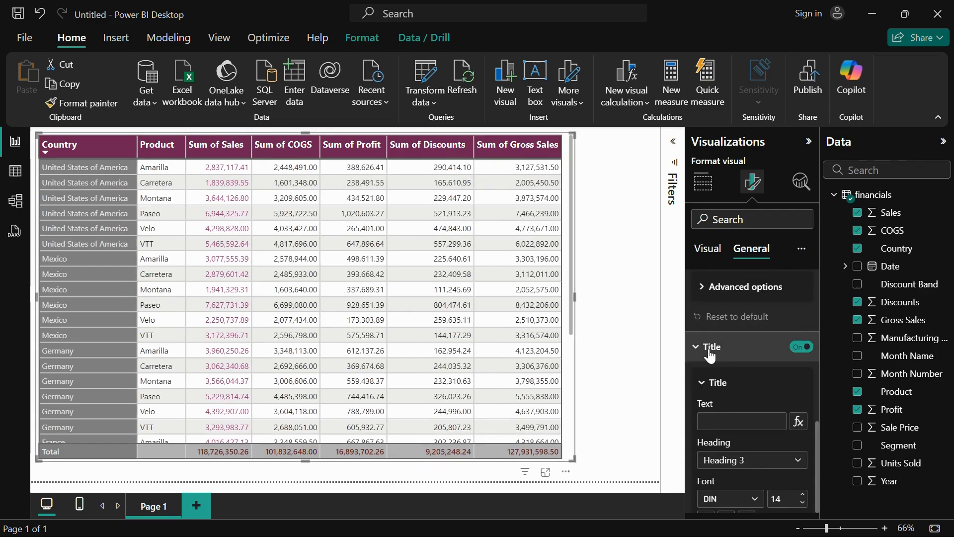
click(740, 423)
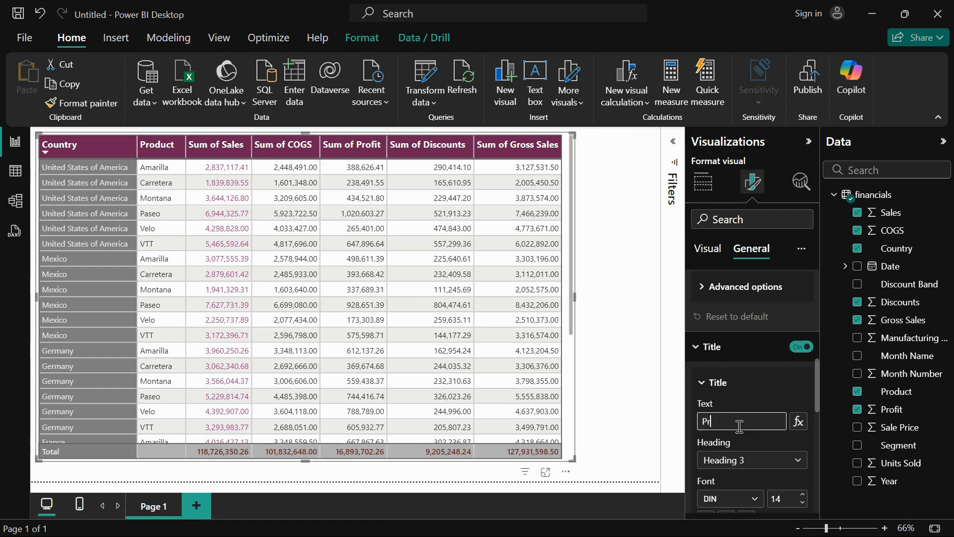
text(Product Analysis)
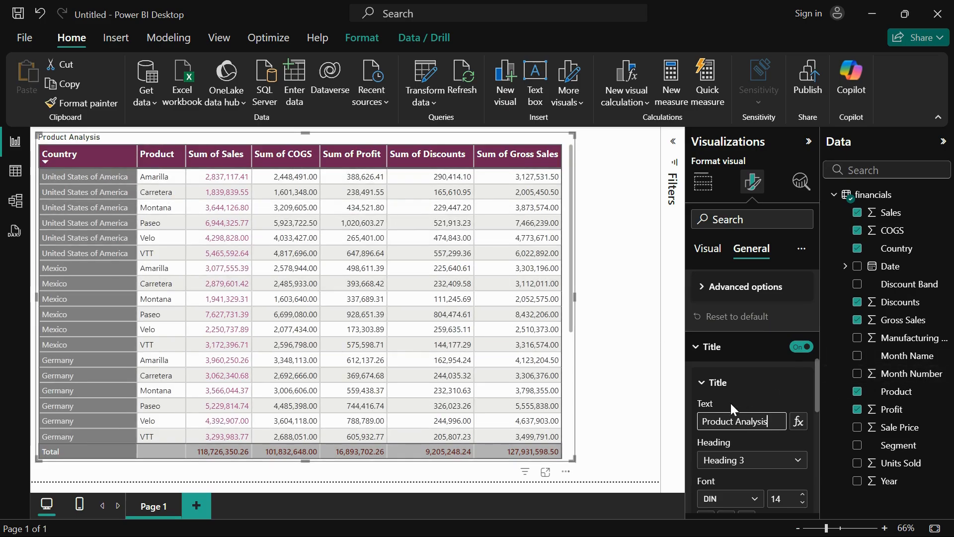
double_click(725, 421)
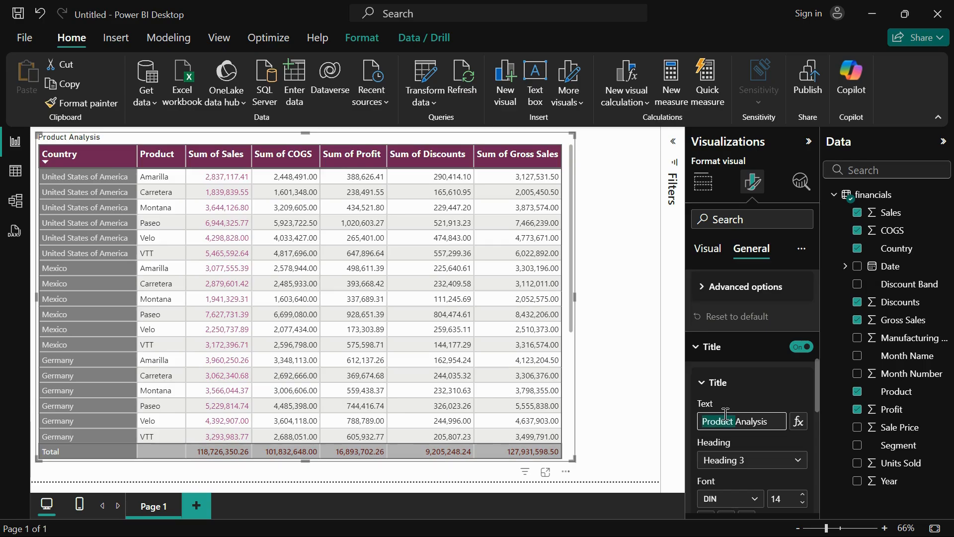
text(Sales)
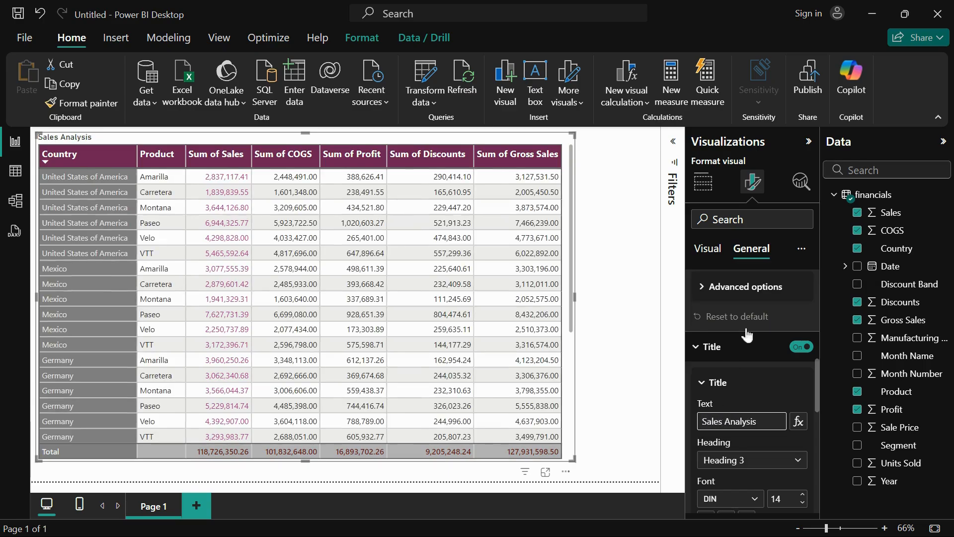
Set the title font to Segoe UI Bold at size 16 and its text color to dark red.
scroll(746, 331, down, 3)
click(730, 350)
scroll(774, 314, down, 5)
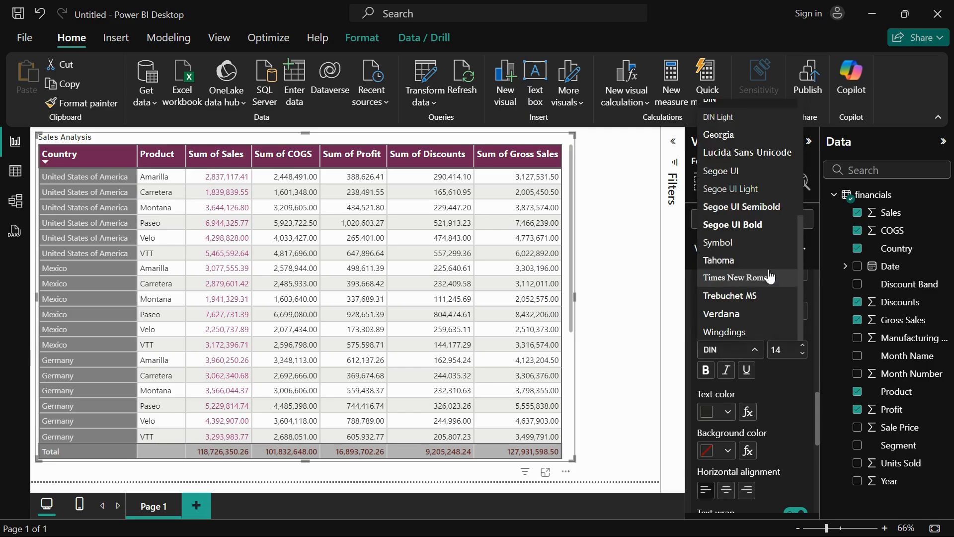
click(758, 220)
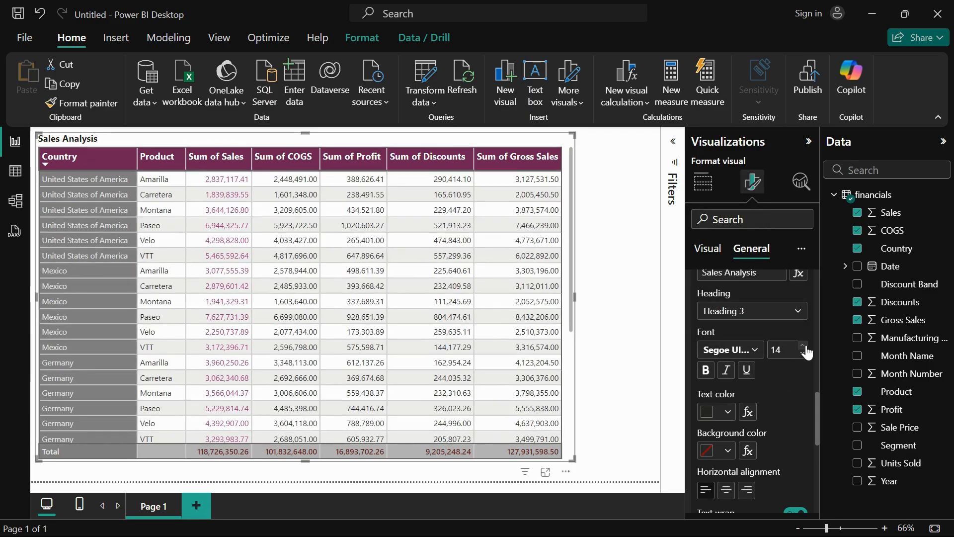
click(804, 354)
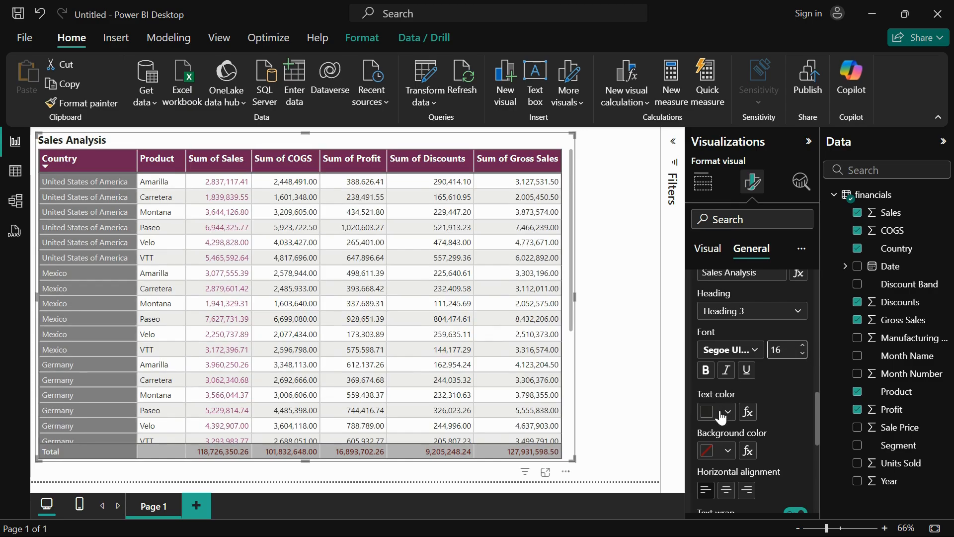
click(726, 412)
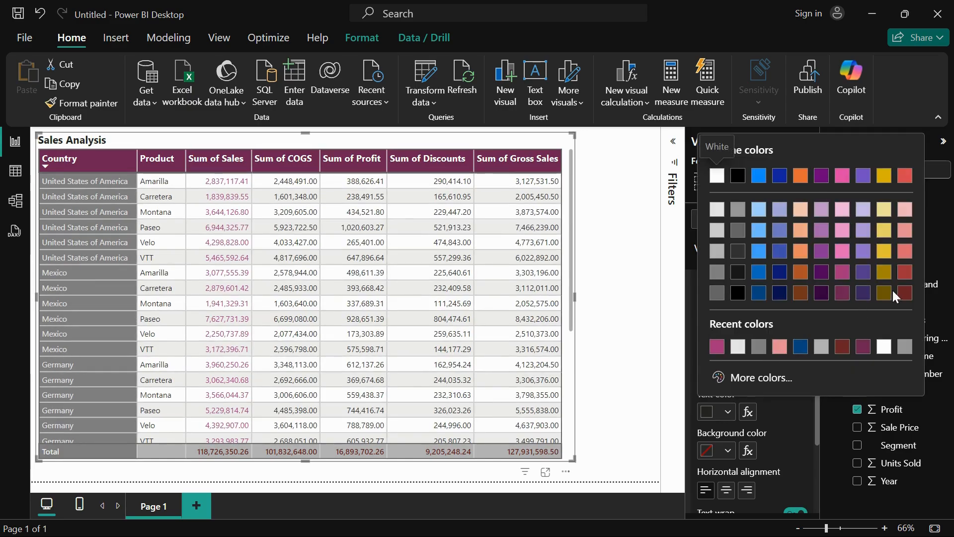
click(905, 293)
Give the title a light red background and center it horizontally.
click(727, 450)
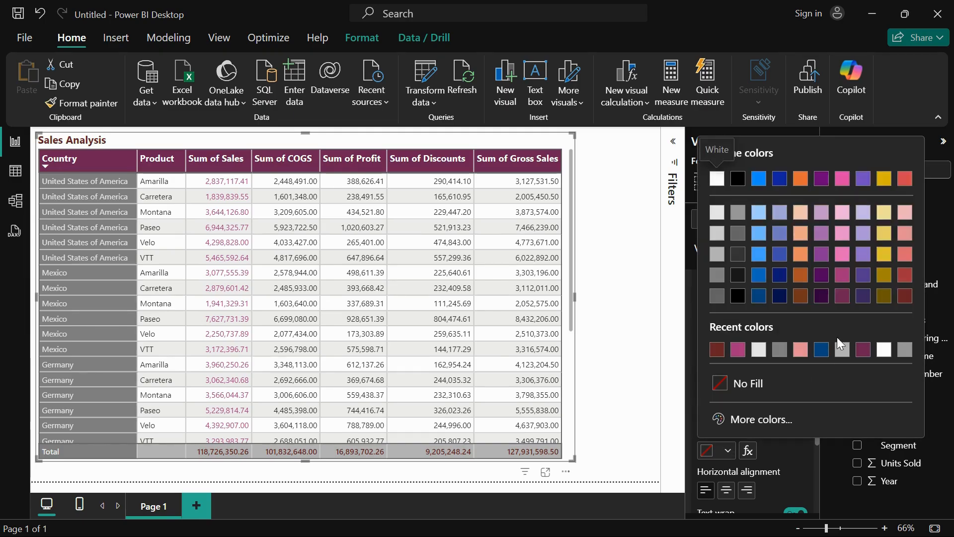
click(905, 217)
scroll(791, 424, down, 3)
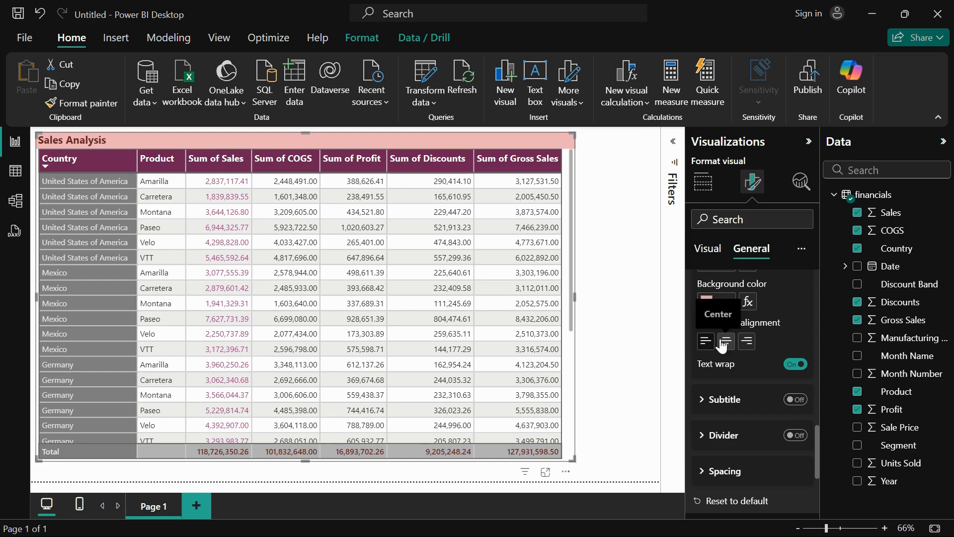
click(725, 342)
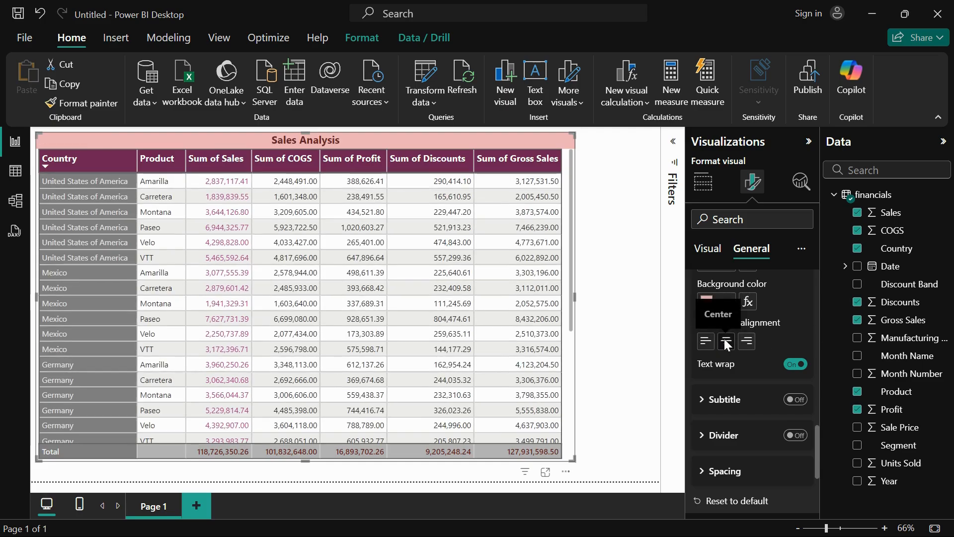
Turn on the table's subtitle and look through its text, heading, font and alignment settings.
click(795, 399)
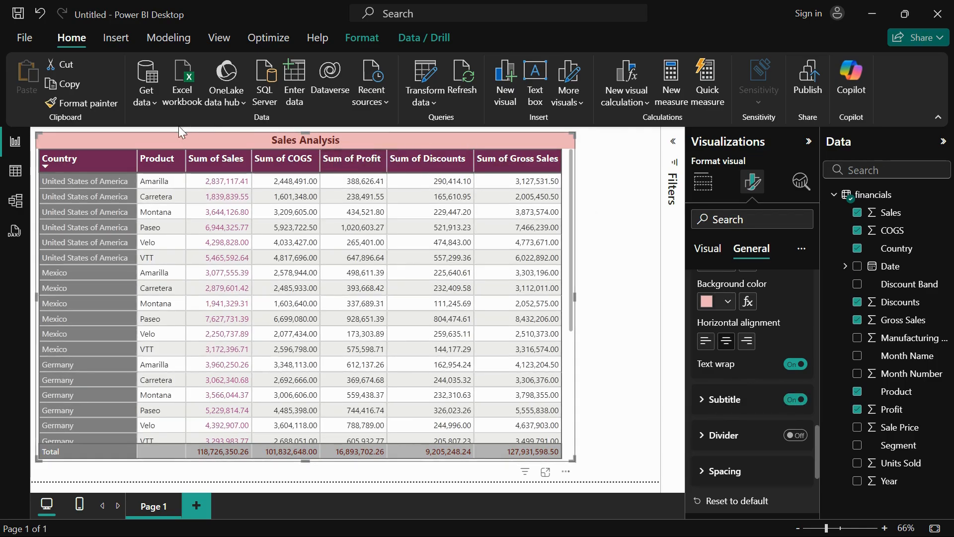
click(720, 399)
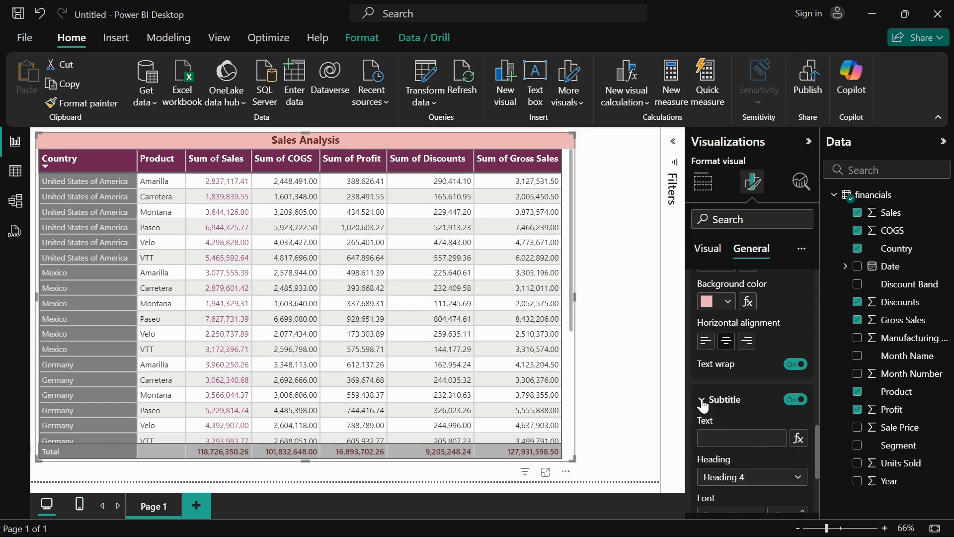
scroll(747, 445, down, 3)
scroll(750, 403, down, 1)
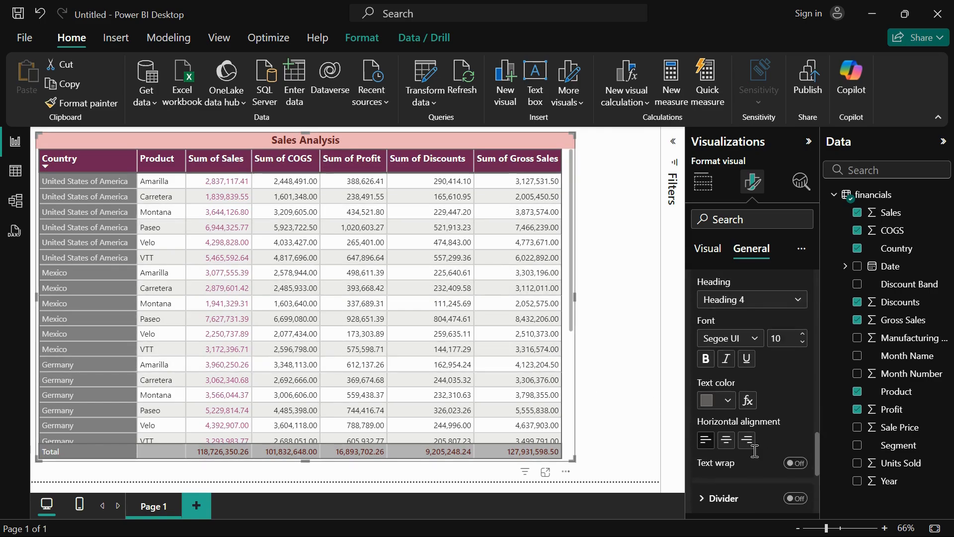
scroll(797, 350, up, 3)
click(716, 329)
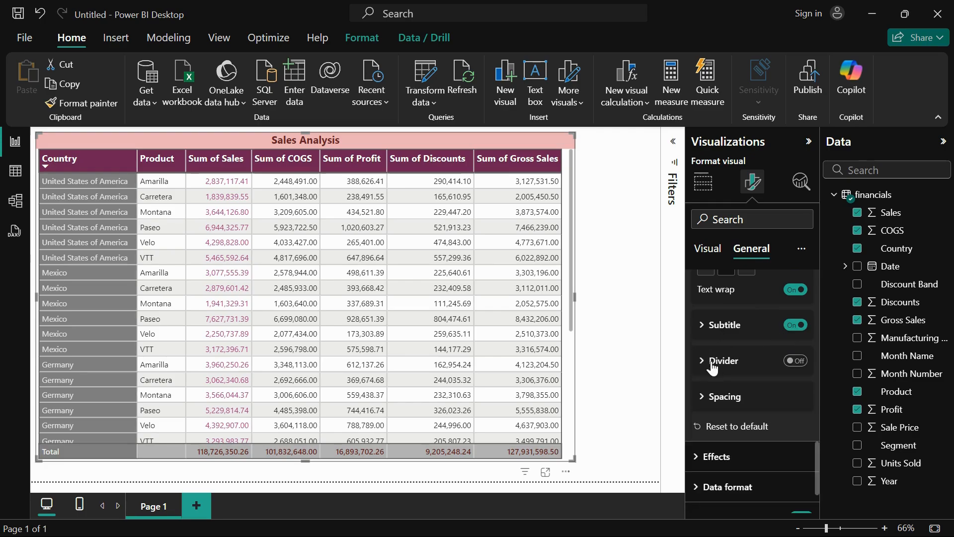
Turn on the divider beneath the title and make it a solid dark red line 3 px wide.
click(793, 361)
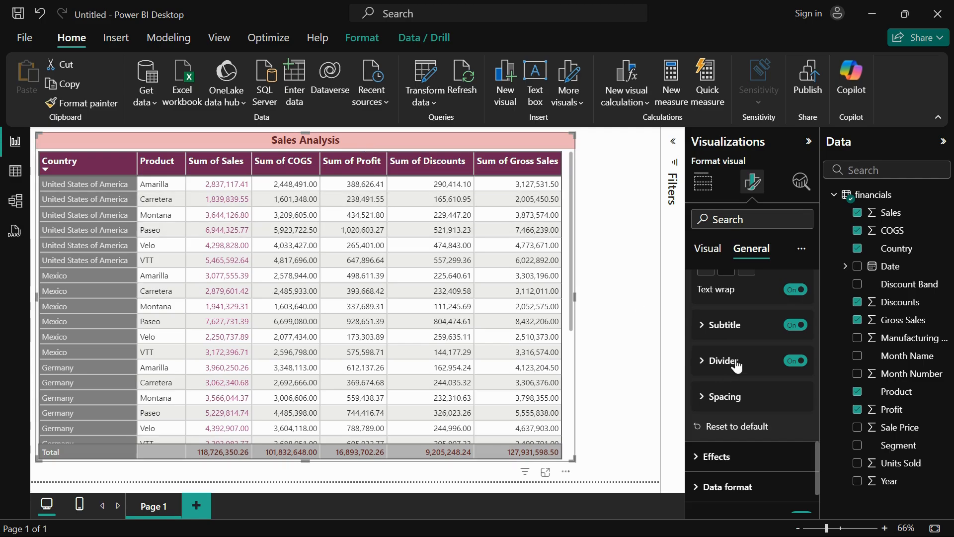
click(708, 353)
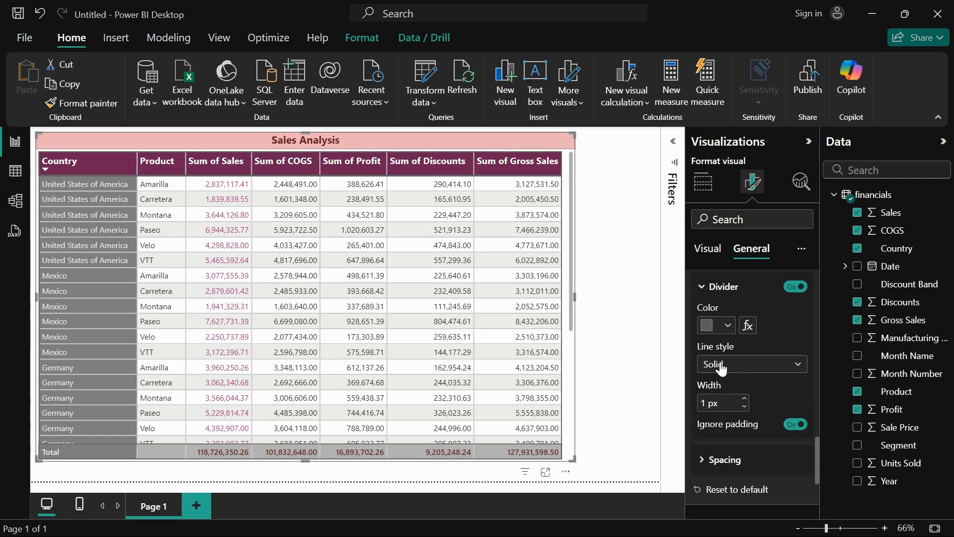
click(729, 325)
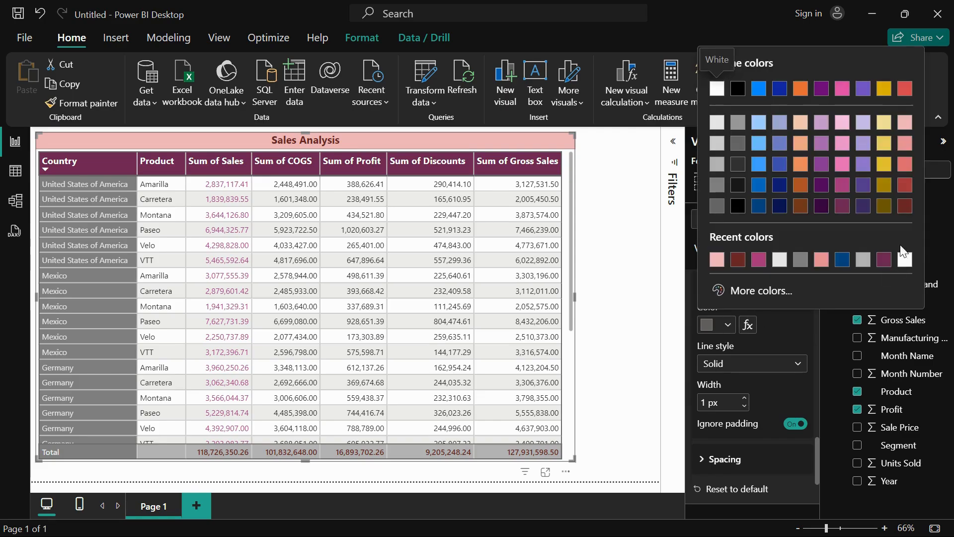
click(902, 214)
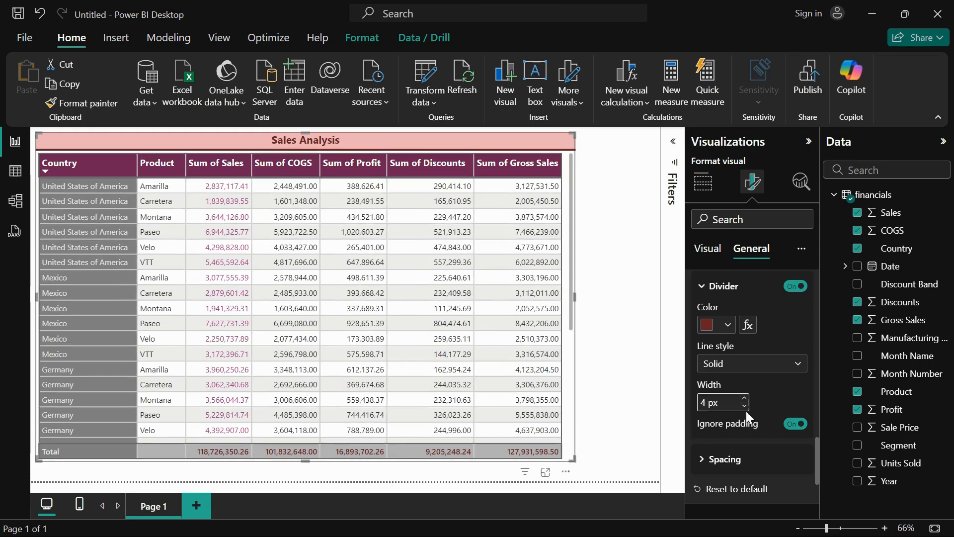
click(744, 406)
click(772, 363)
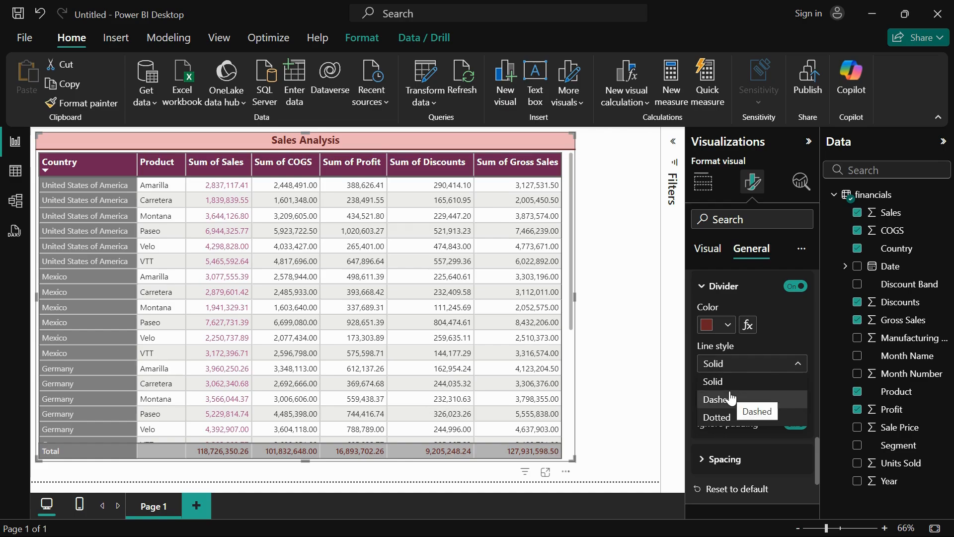
click(775, 329)
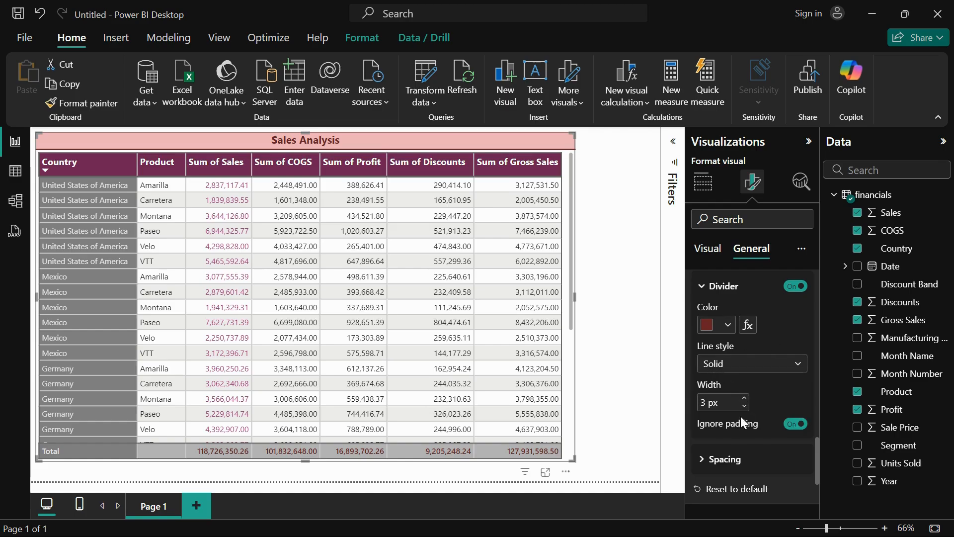
Examine the table's effects settings for background, visual border and shadow.
scroll(709, 470, down, 3)
click(720, 375)
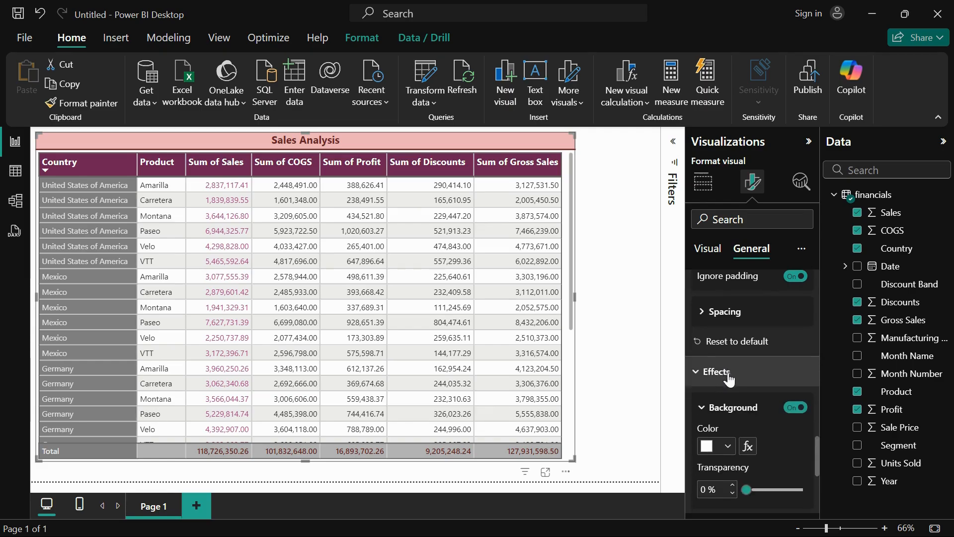
scroll(733, 368, down, 3)
scroll(734, 373, up, 2)
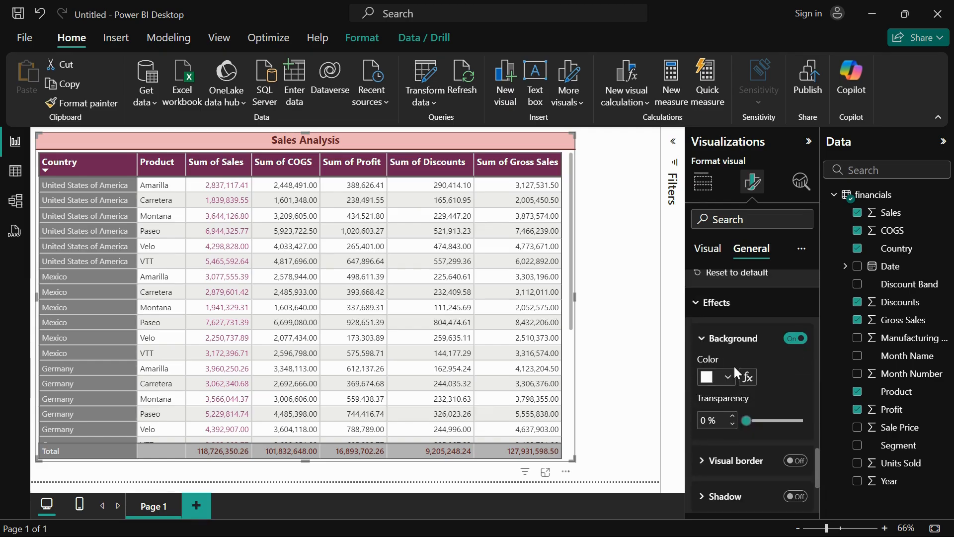
click(738, 463)
scroll(750, 451, down, 3)
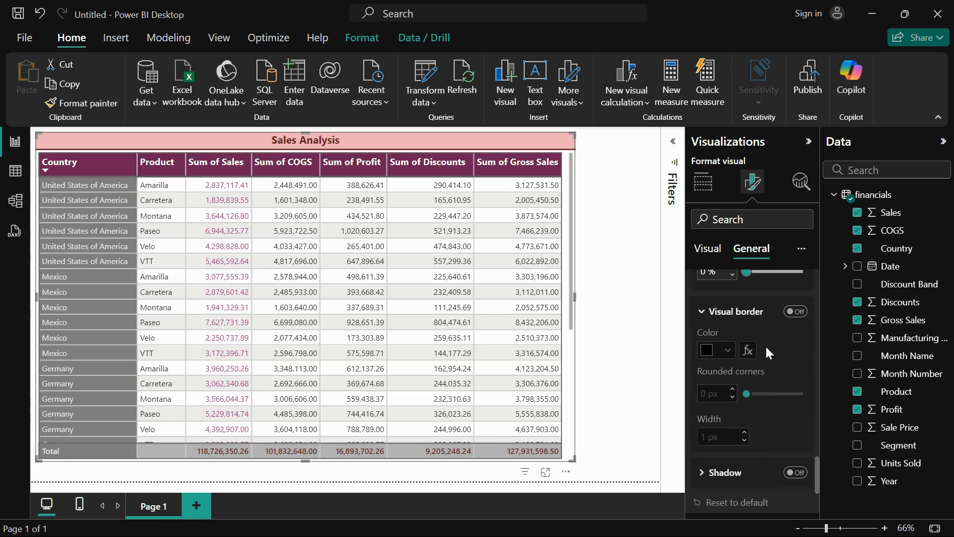
scroll(744, 394, down, 2)
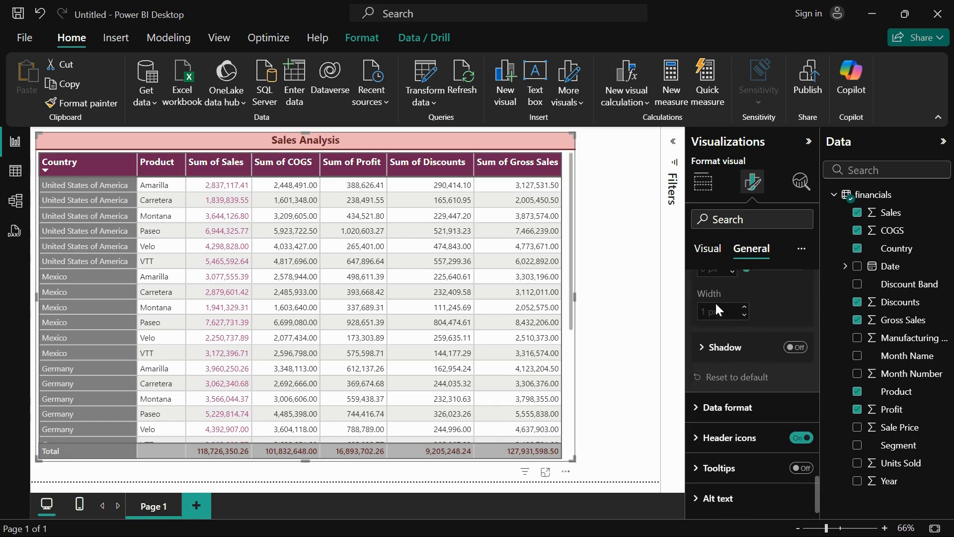
Set the Country column's data format to Text.
click(723, 409)
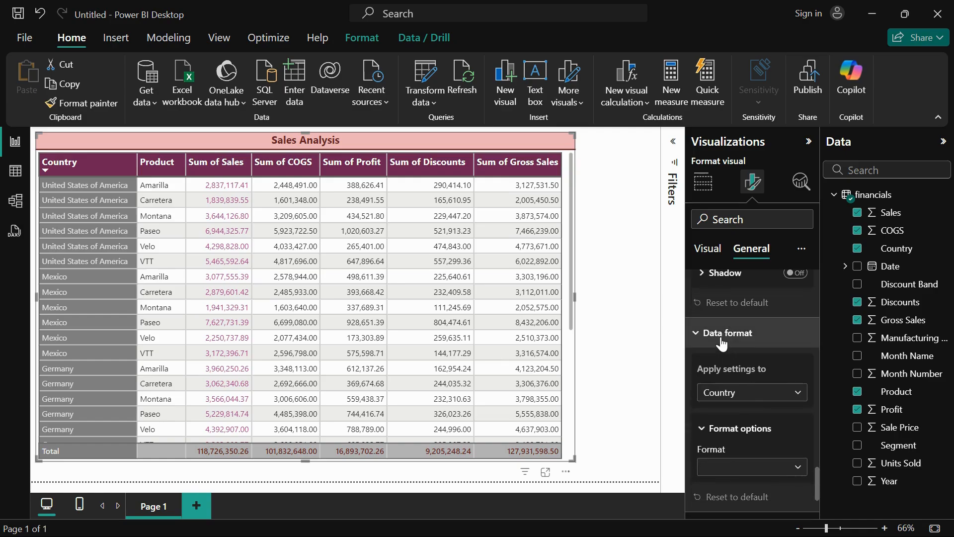
scroll(738, 334, down, 1)
scroll(740, 327, up, 1)
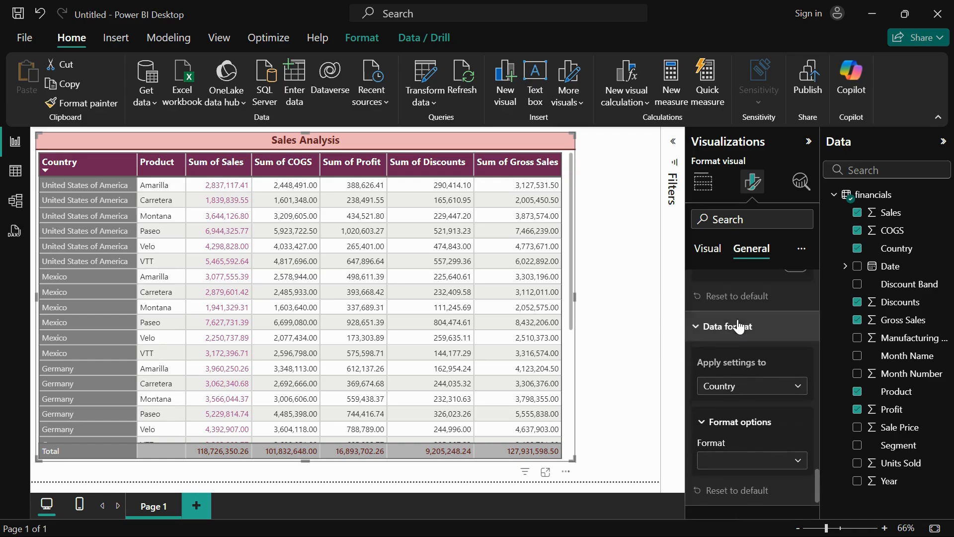
scroll(741, 391, down, 1)
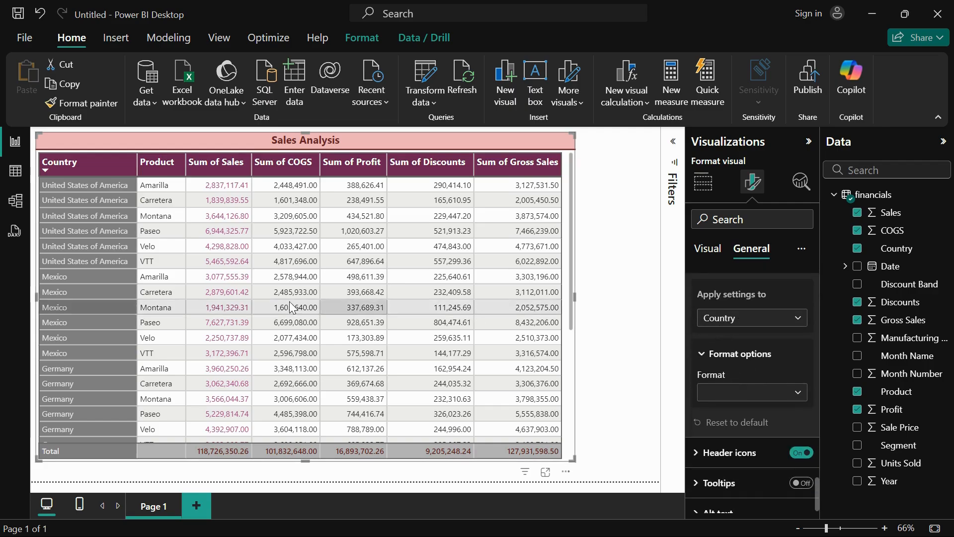
click(726, 394)
click(731, 413)
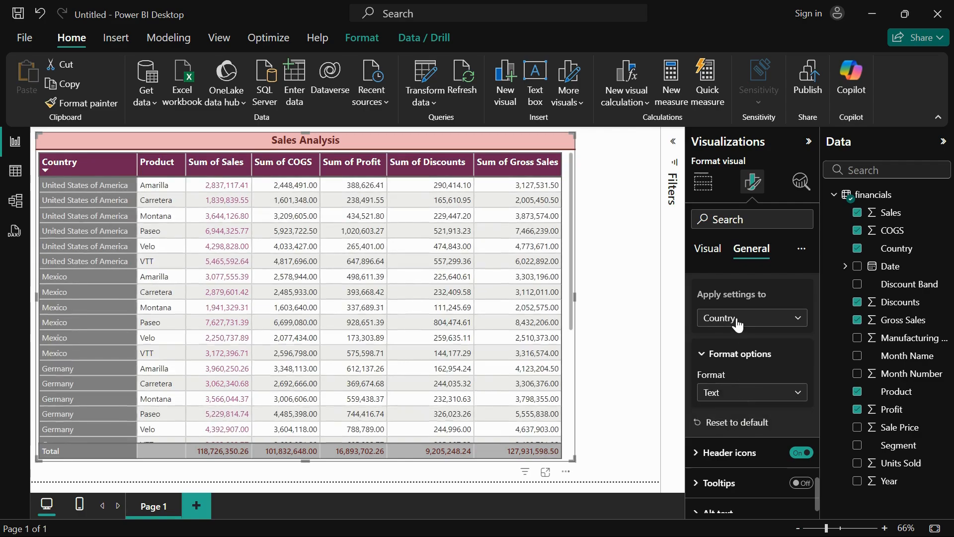
Set the Product column's data format to Text.
click(737, 321)
click(740, 353)
click(746, 398)
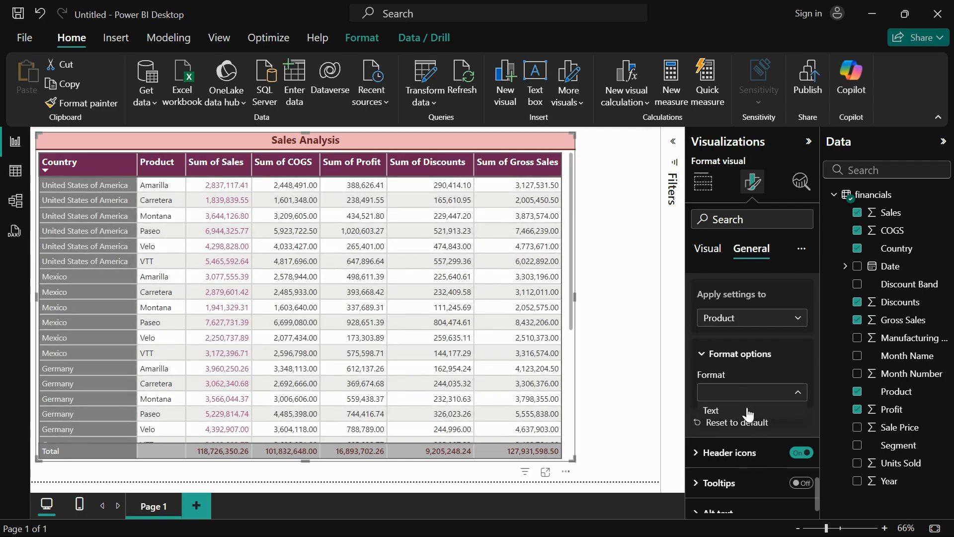
click(743, 412)
Format the Sum of Sales column as Currency in $ English (United States) with 2 decimal places.
click(733, 320)
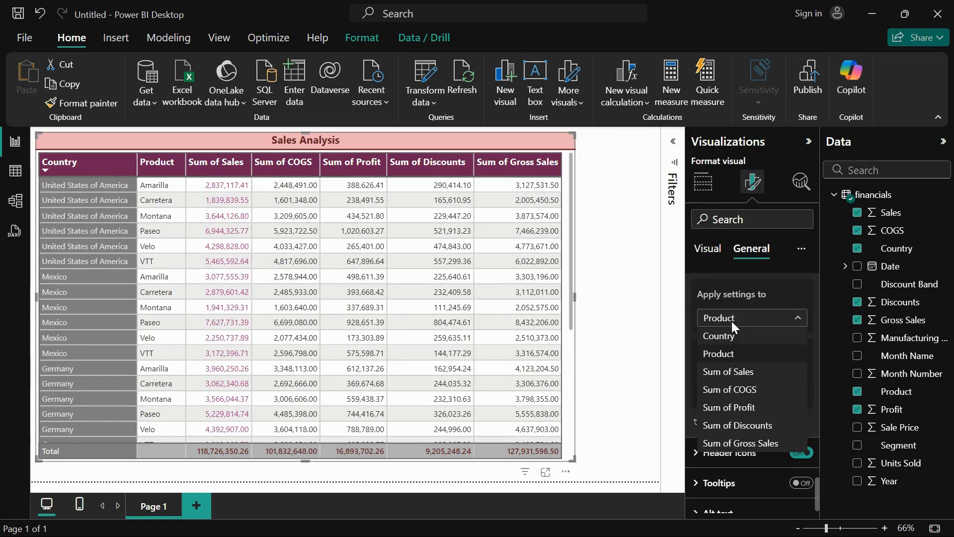
click(752, 372)
click(752, 395)
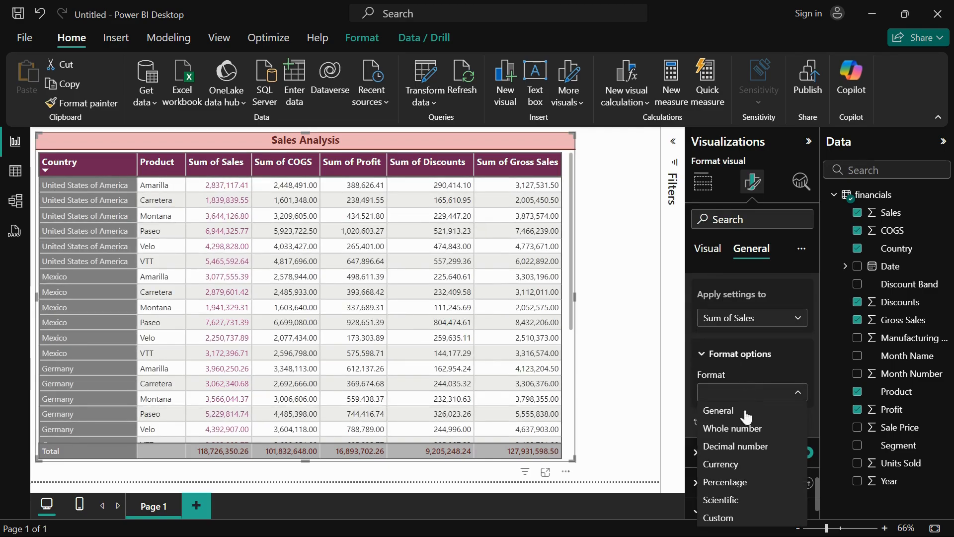
click(740, 469)
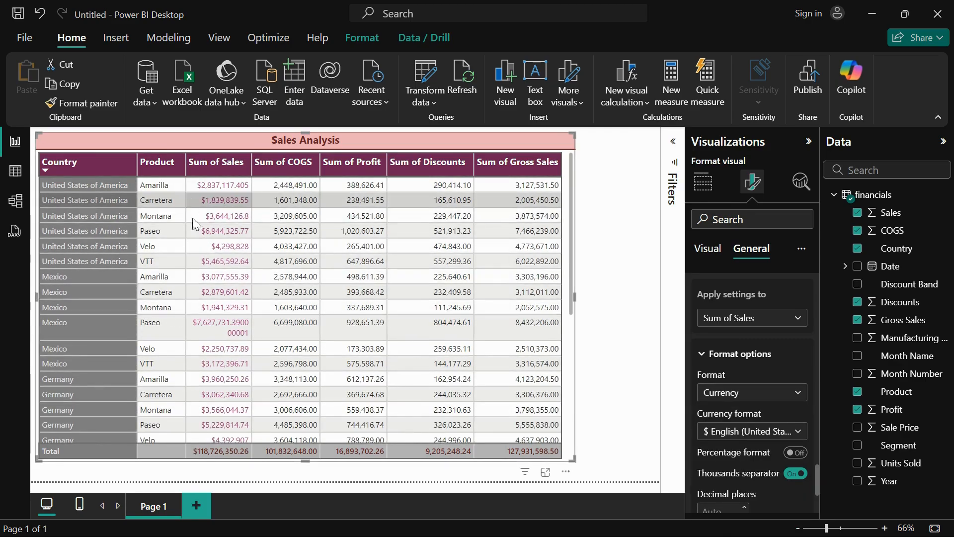
scroll(761, 443, down, 3)
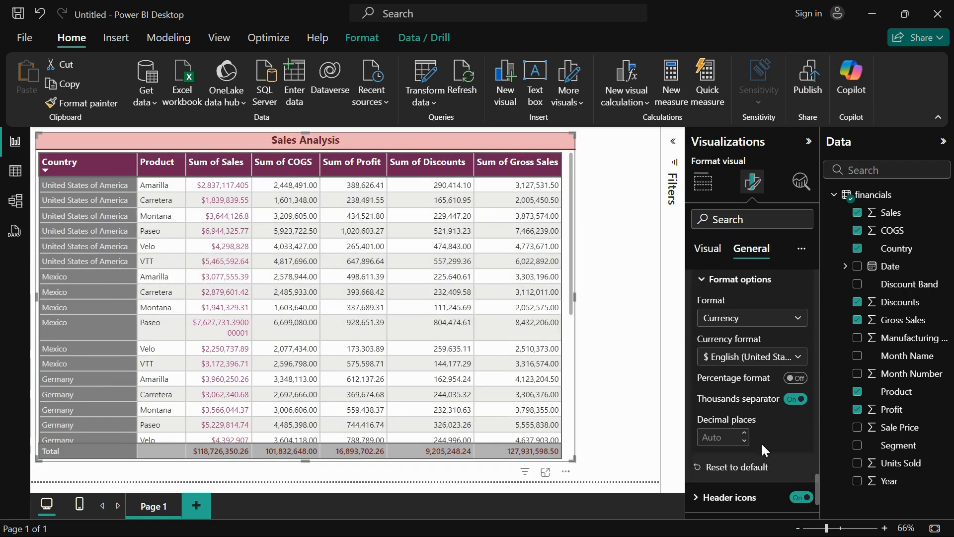
click(750, 361)
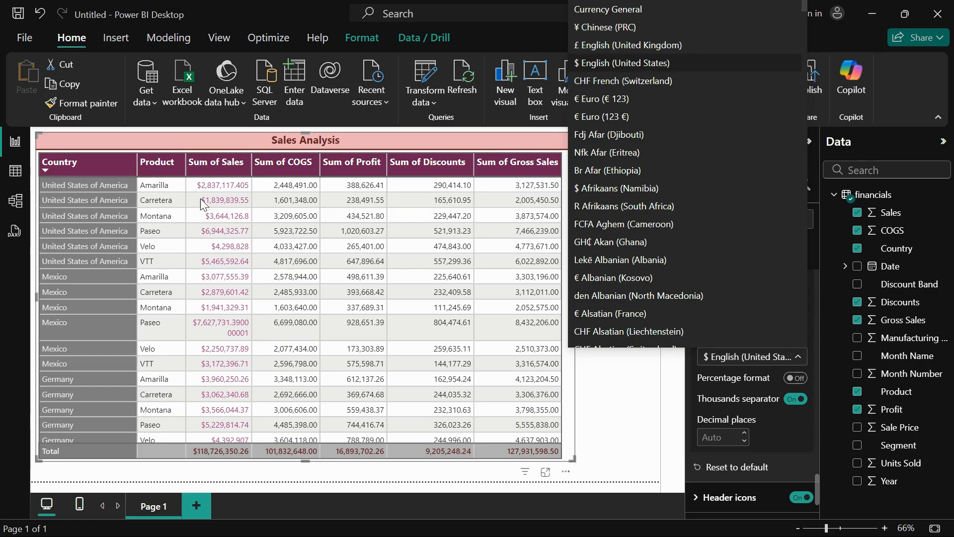
click(659, 64)
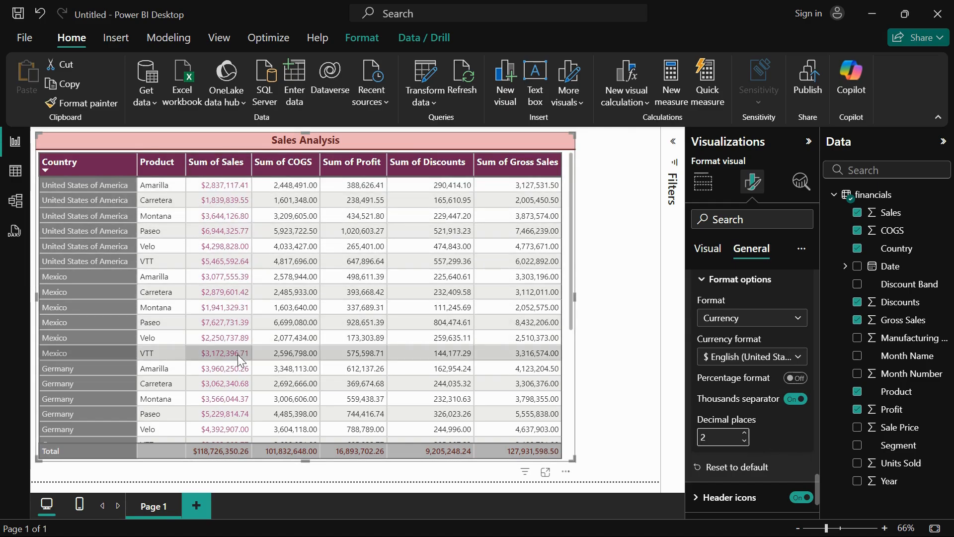
Format the Sum of COGS column as Currency in $ English (United States) with 2 decimal places.
click(758, 321)
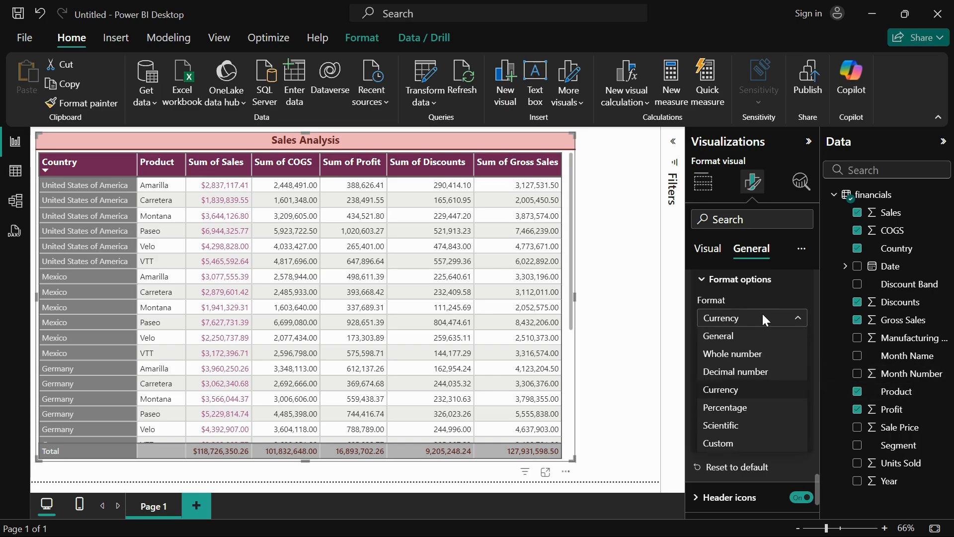
click(767, 302)
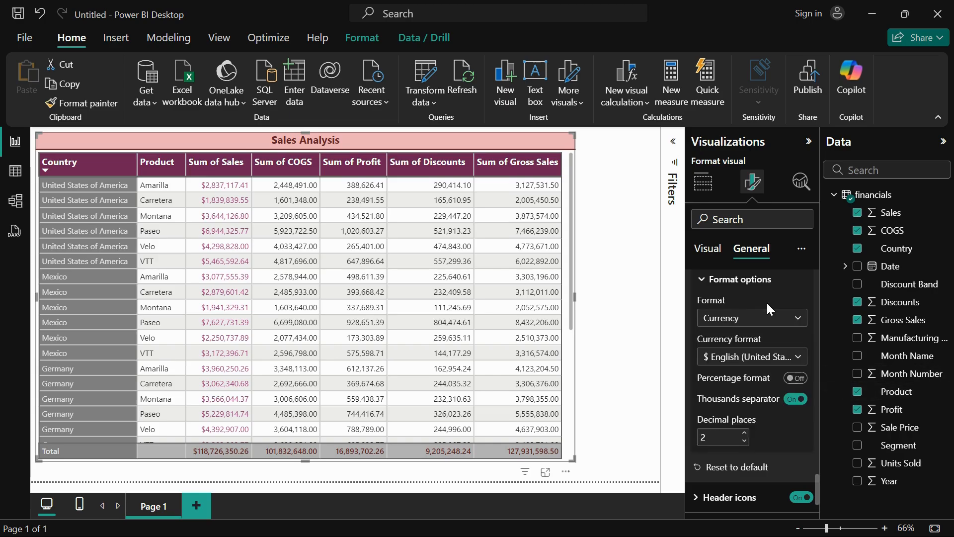
scroll(766, 302, up, 2)
click(760, 319)
click(750, 388)
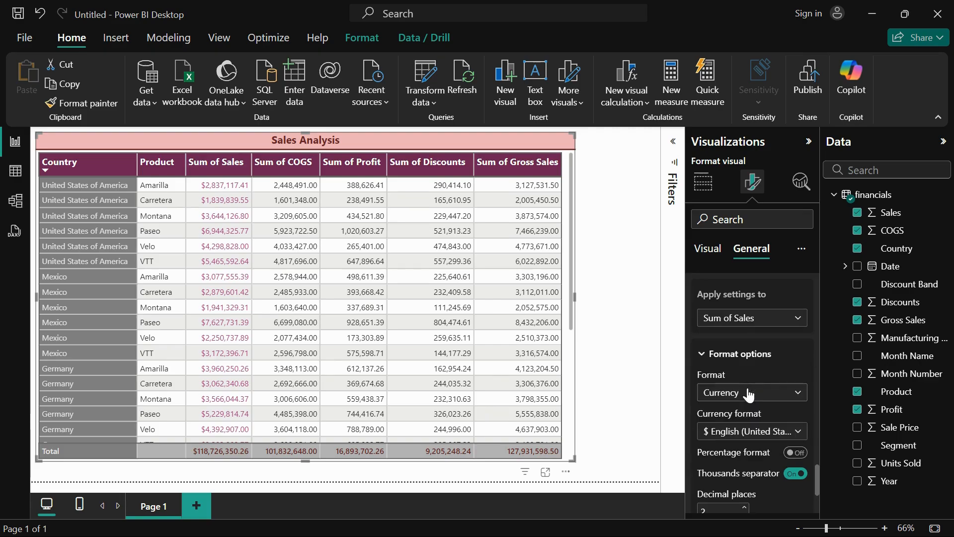
click(748, 393)
click(748, 469)
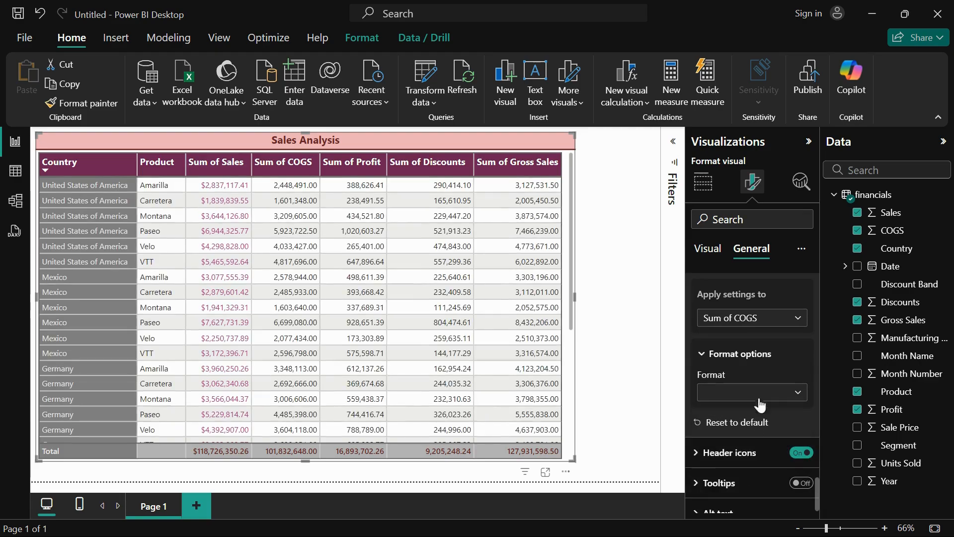
scroll(758, 373, down, 2)
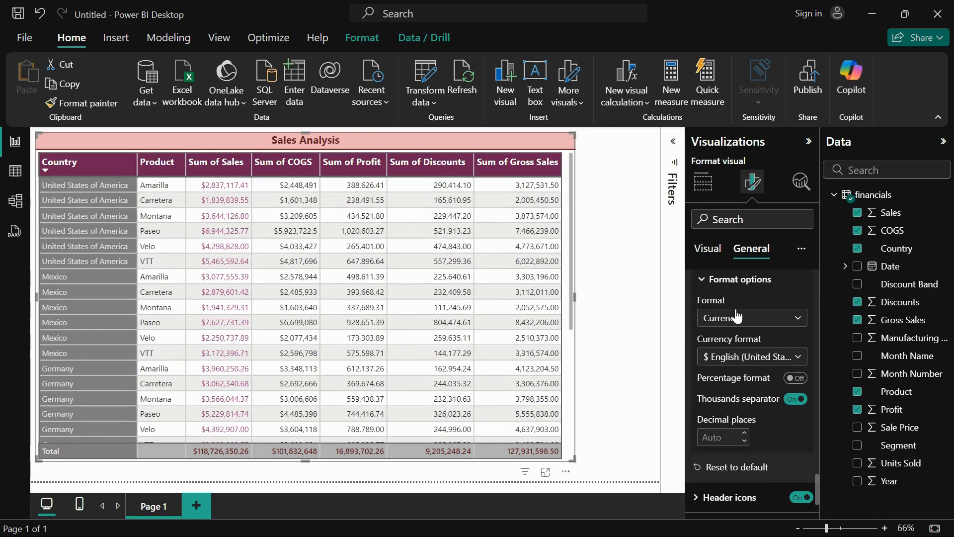
click(759, 364)
click(691, 67)
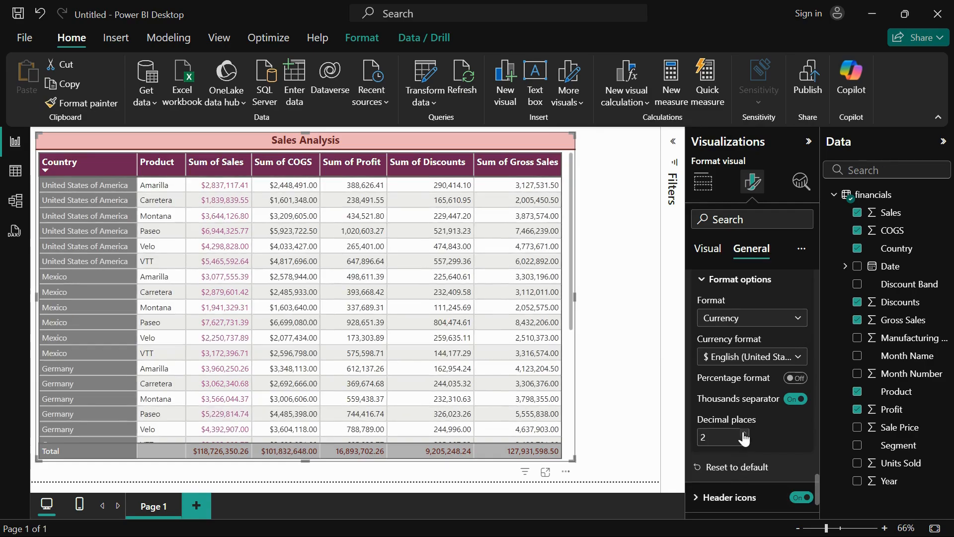
Format the Sum of Profit column as Currency in $ English (United States) with 2 decimal places.
scroll(763, 330, up, 3)
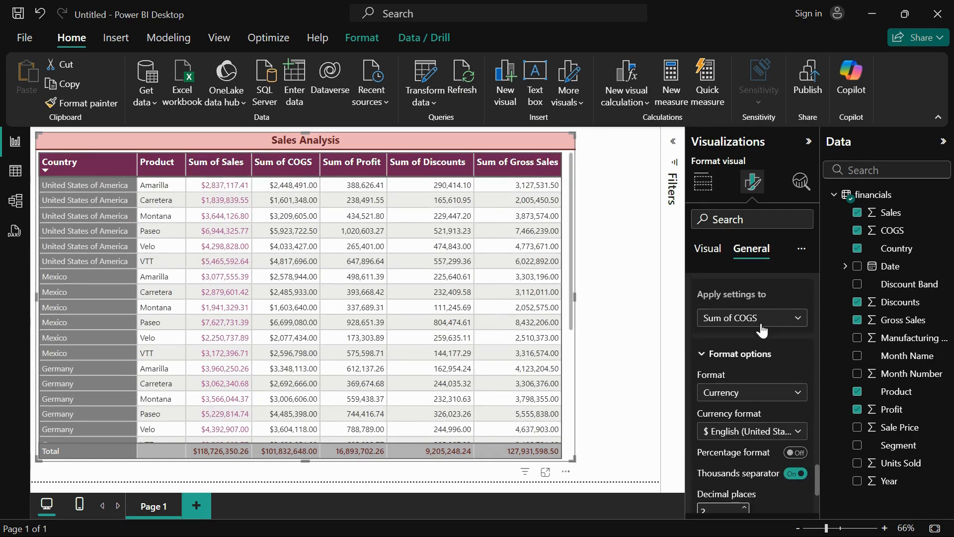
click(754, 321)
click(747, 417)
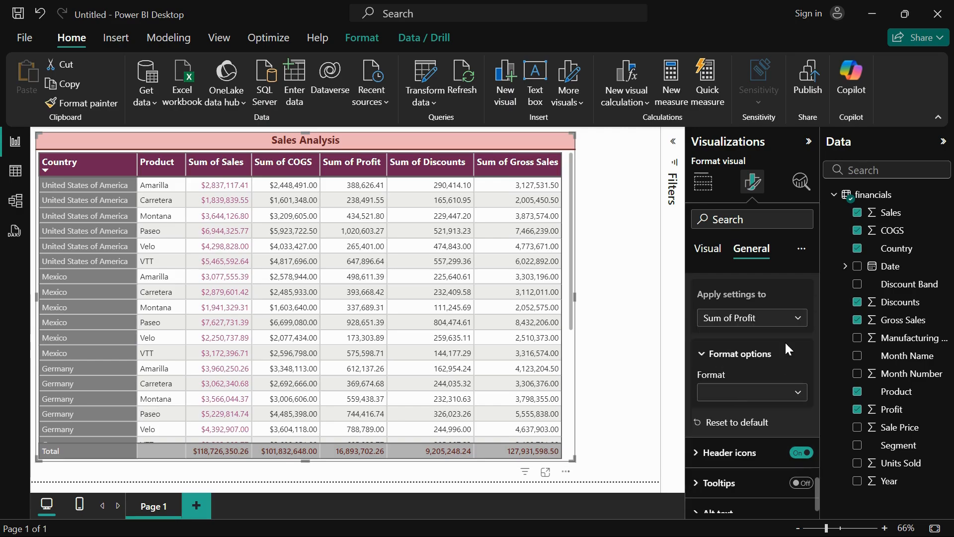
scroll(790, 368, down, 1)
click(791, 377)
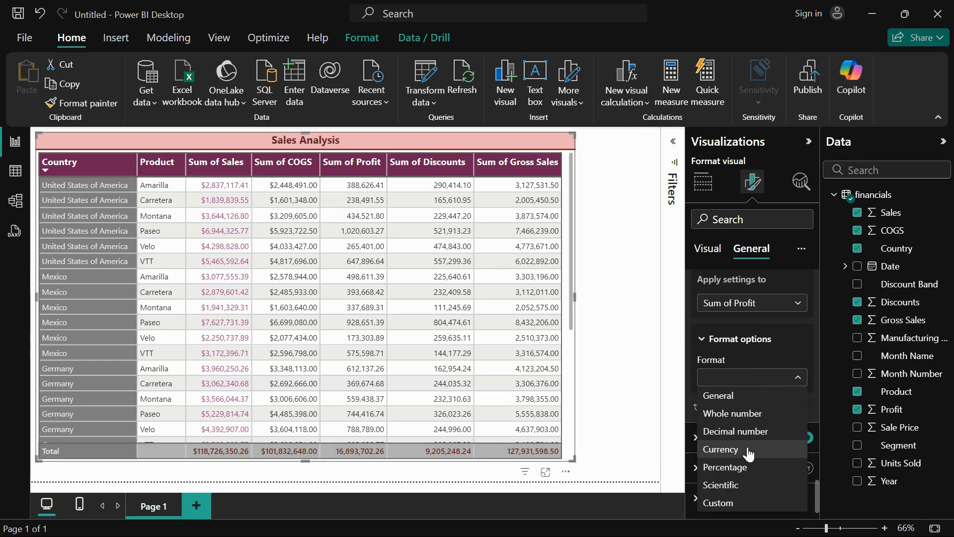
click(747, 450)
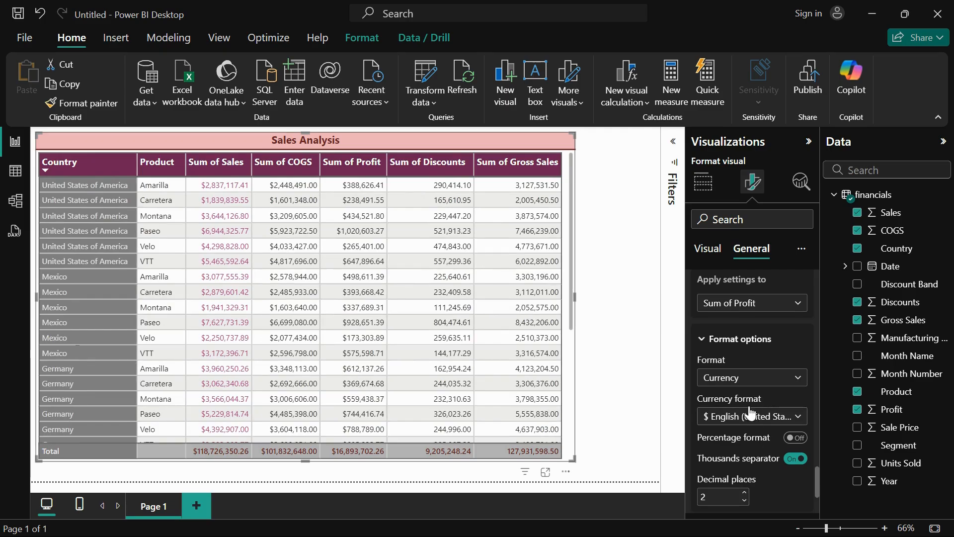
click(753, 419)
click(762, 475)
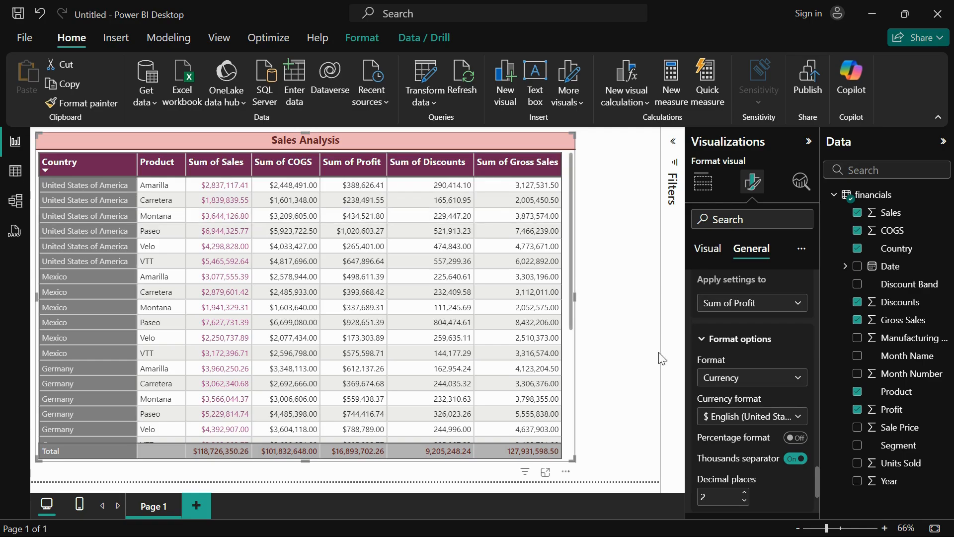
Open the table's header icons settings and move the table slightly lower on the page, leaving space above its title.
scroll(747, 390, down, 3)
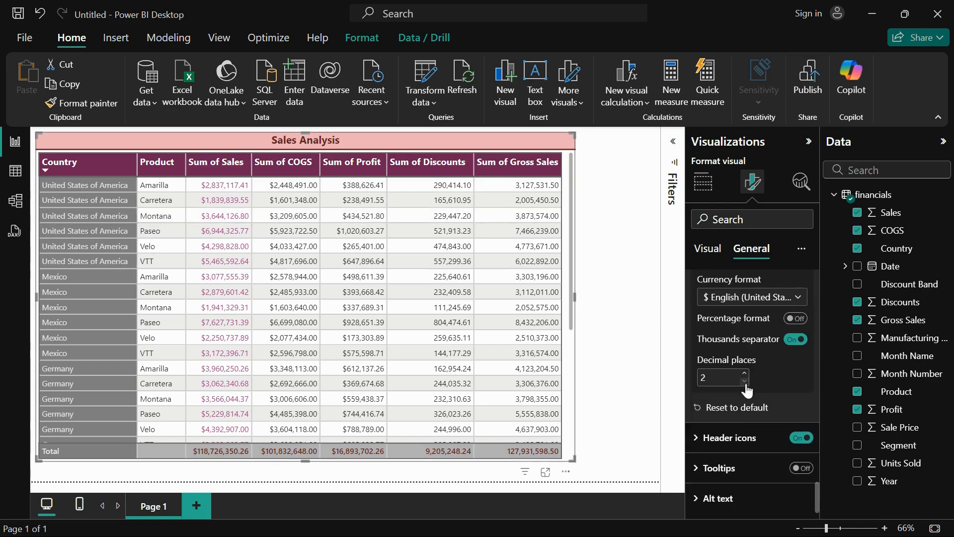
click(729, 438)
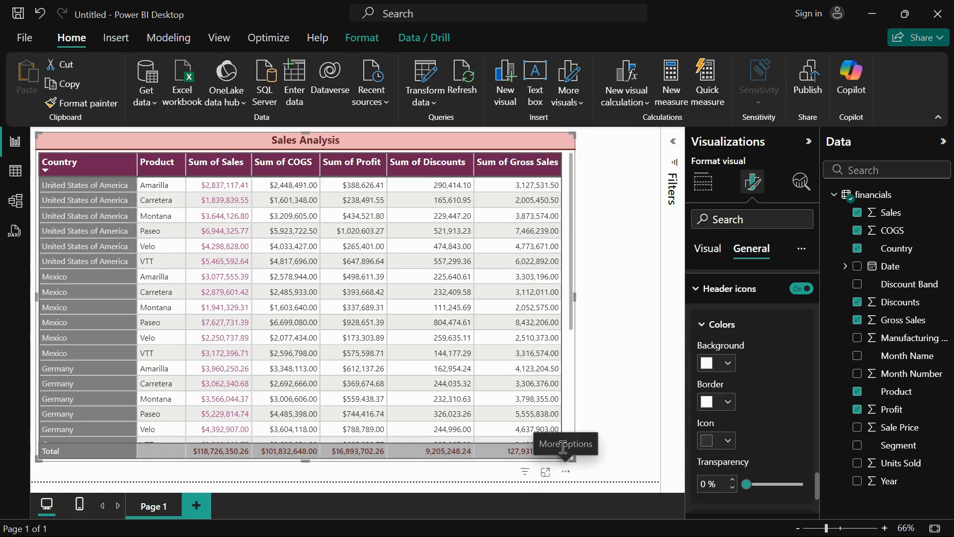
click(571, 392)
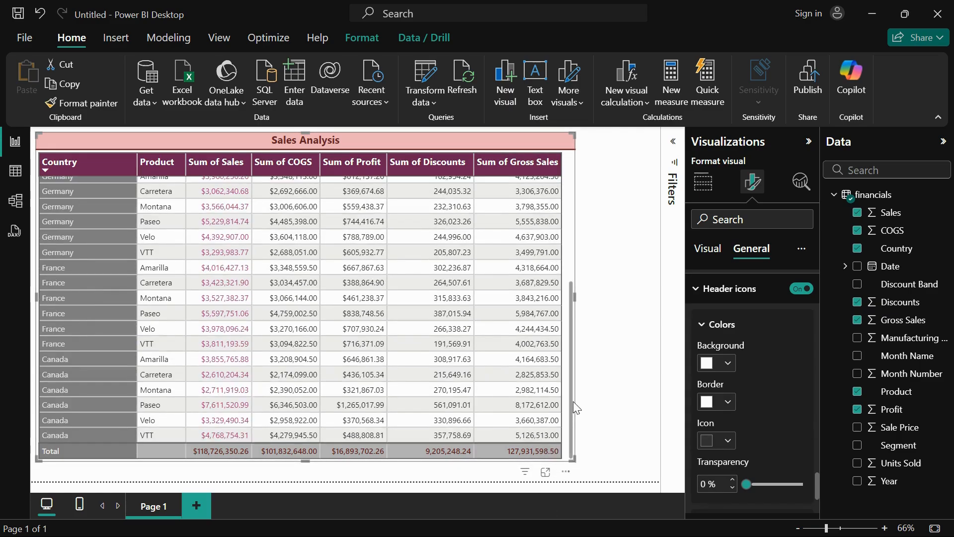
click(570, 223)
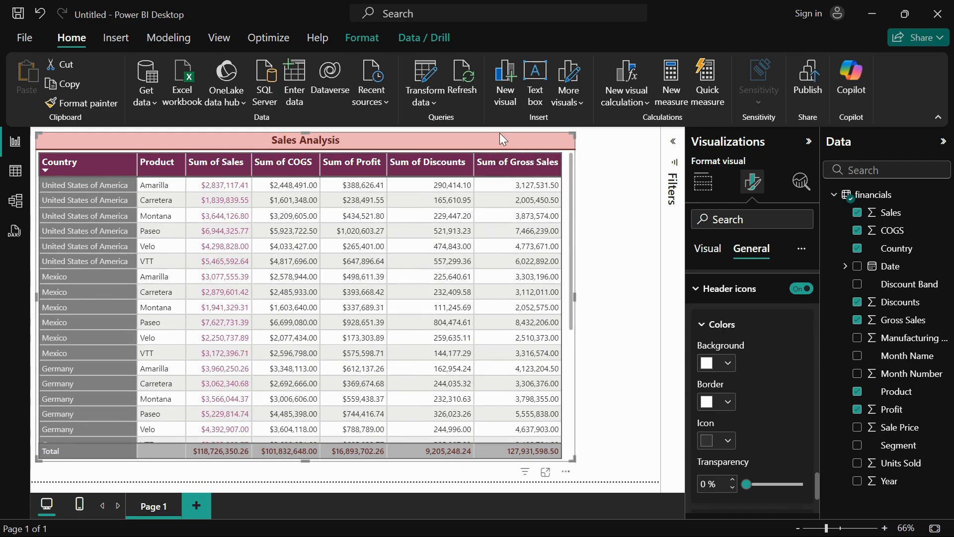
drag(500, 132, 520, 162)
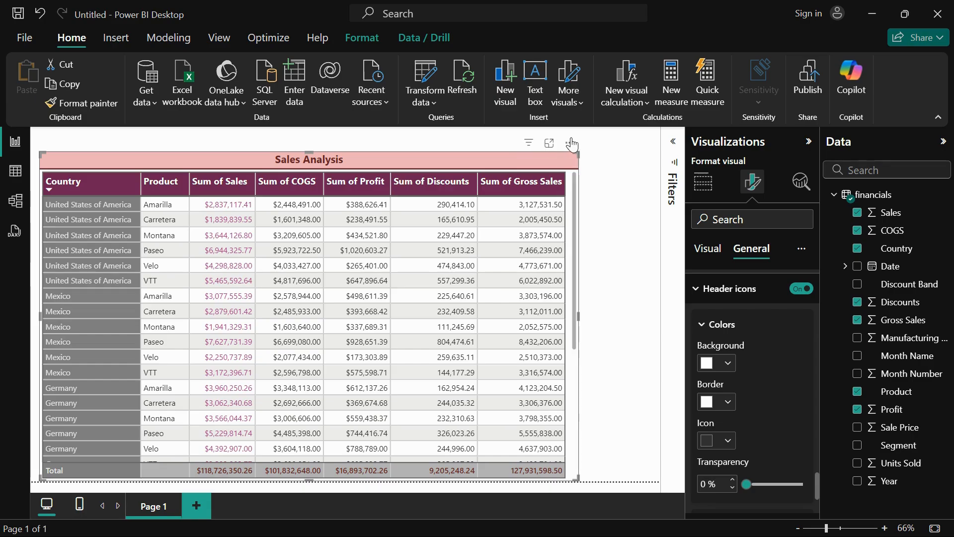
Give the table's header icons a light pink background, a dark plum border and a dark red icon color.
click(801, 288)
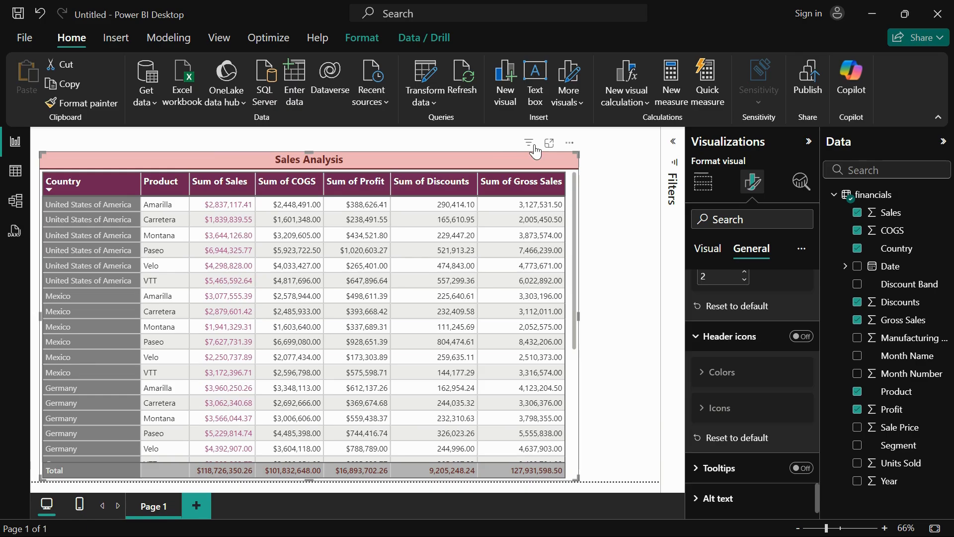
click(801, 336)
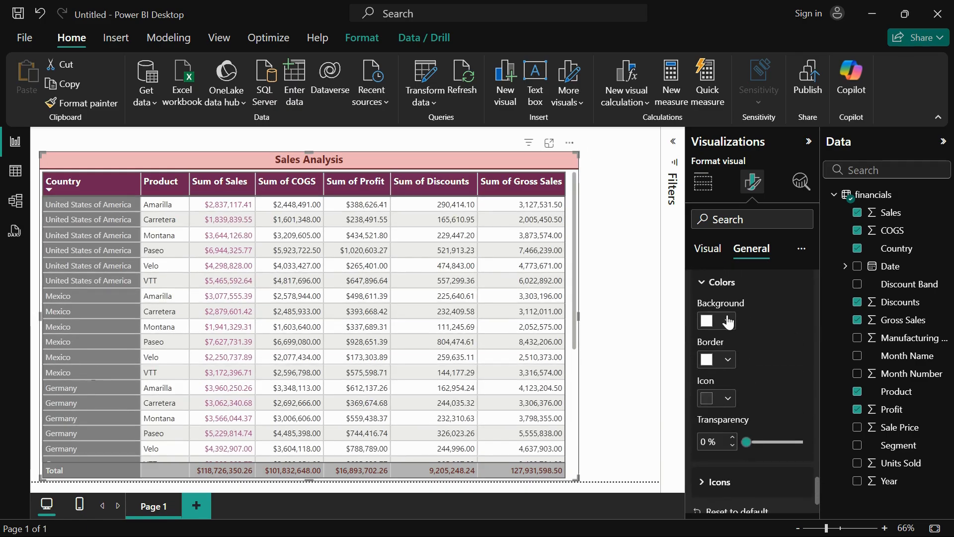
click(727, 320)
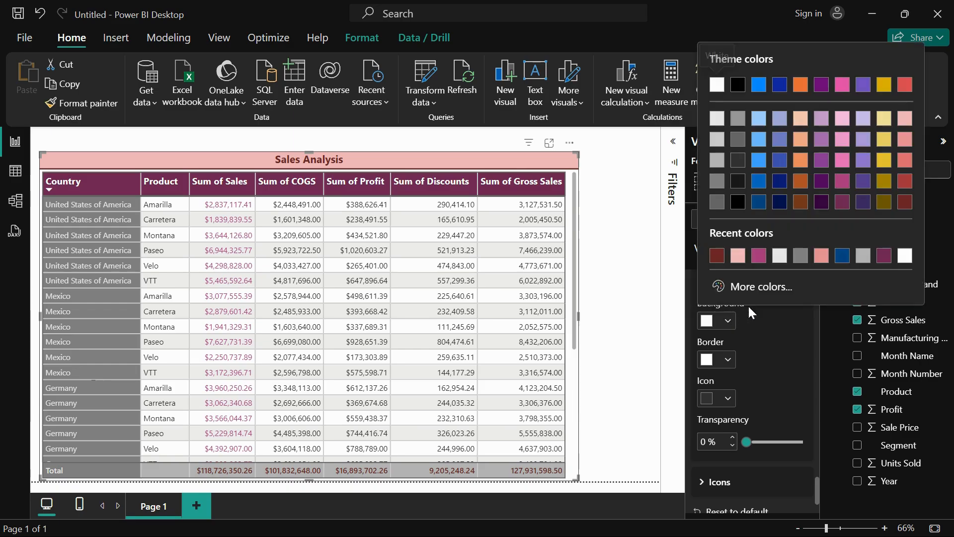
click(905, 120)
click(721, 368)
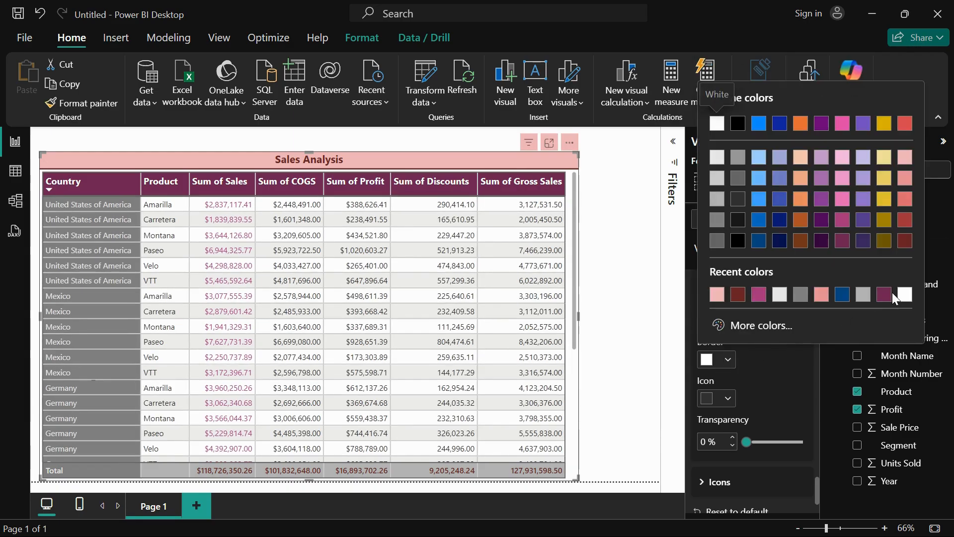
click(879, 293)
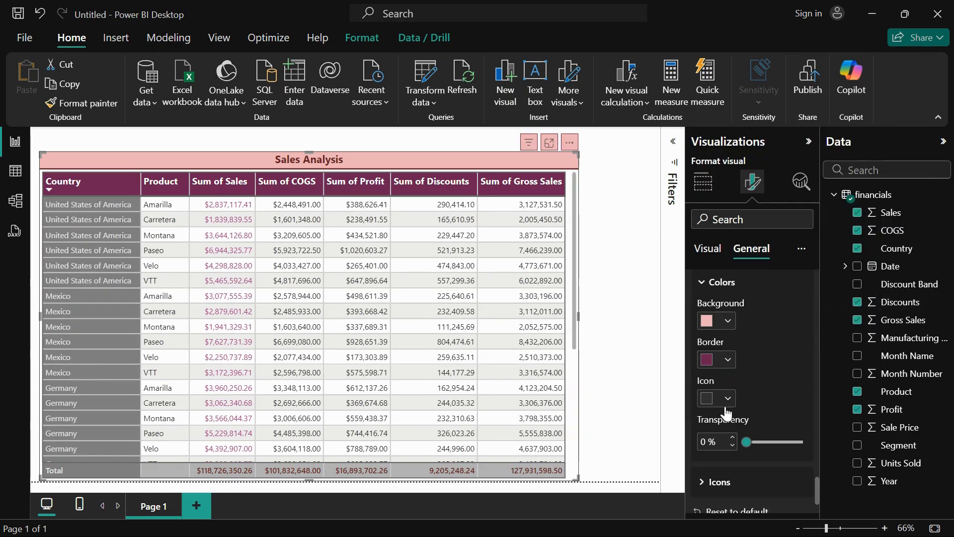
click(727, 400)
click(759, 334)
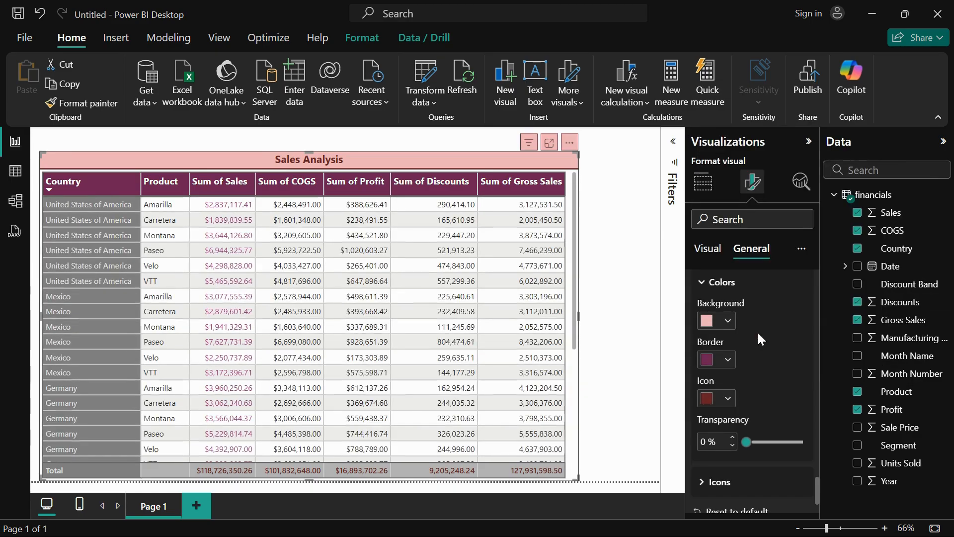
Examine the visibility settings of the individual header icons, from visual information to smart narrative.
scroll(757, 331, down, 1)
scroll(758, 331, down, 1)
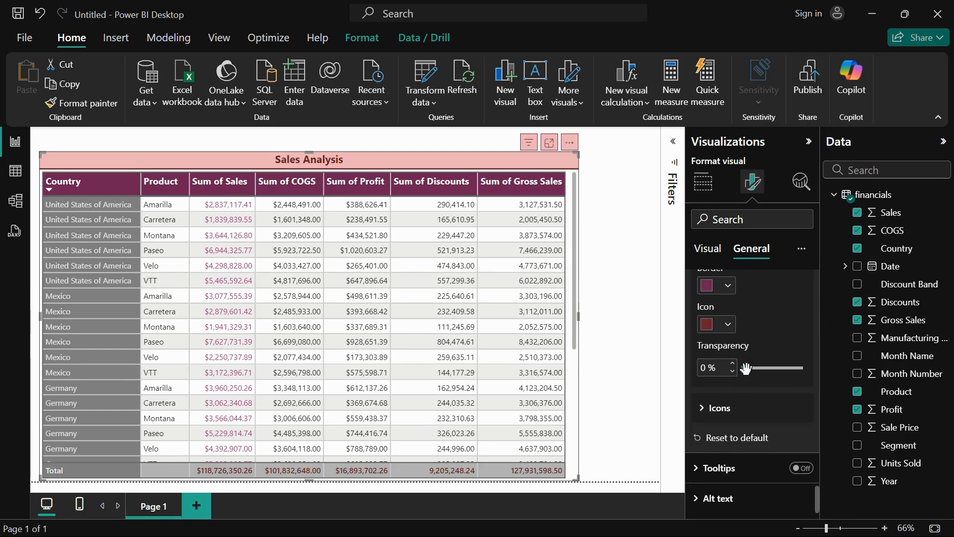
click(716, 408)
scroll(750, 371, down, 4)
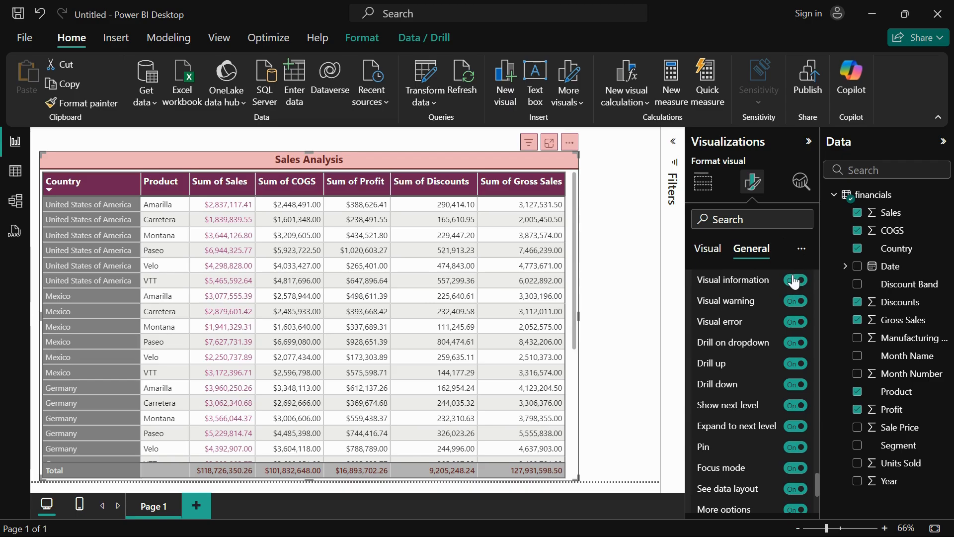
scroll(788, 318, down, 3)
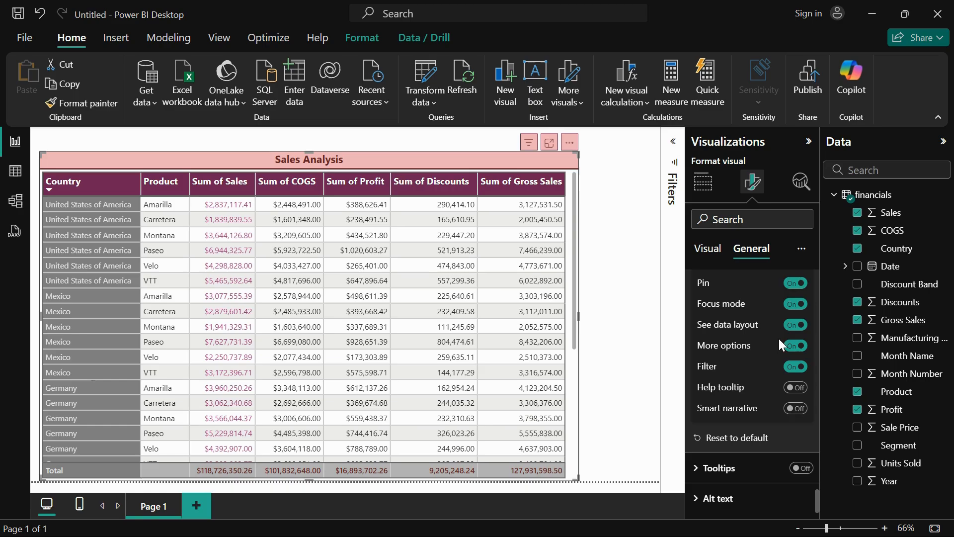
Turn on tooltips for the table and check the tooltip on the Sum of Discounts value for Mexico, Amarilla.
click(716, 467)
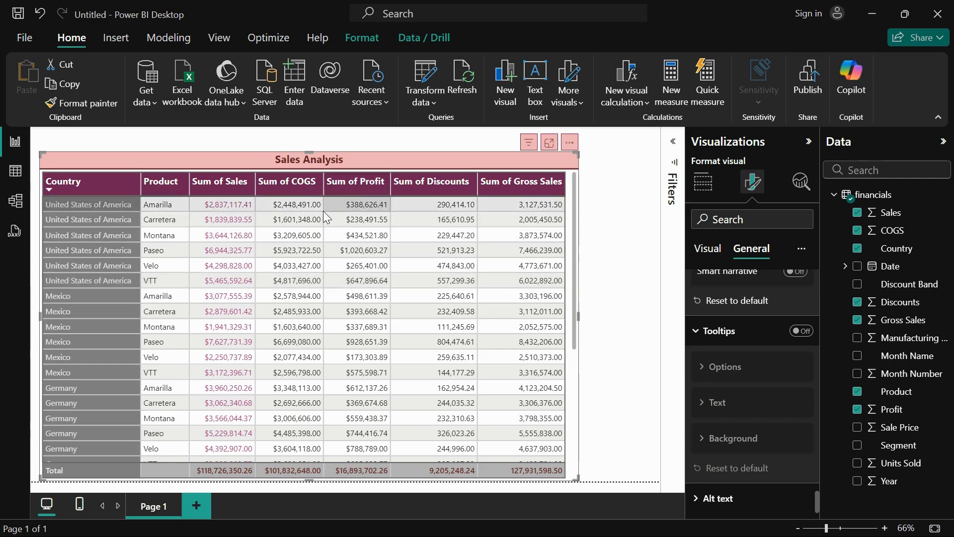
click(801, 331)
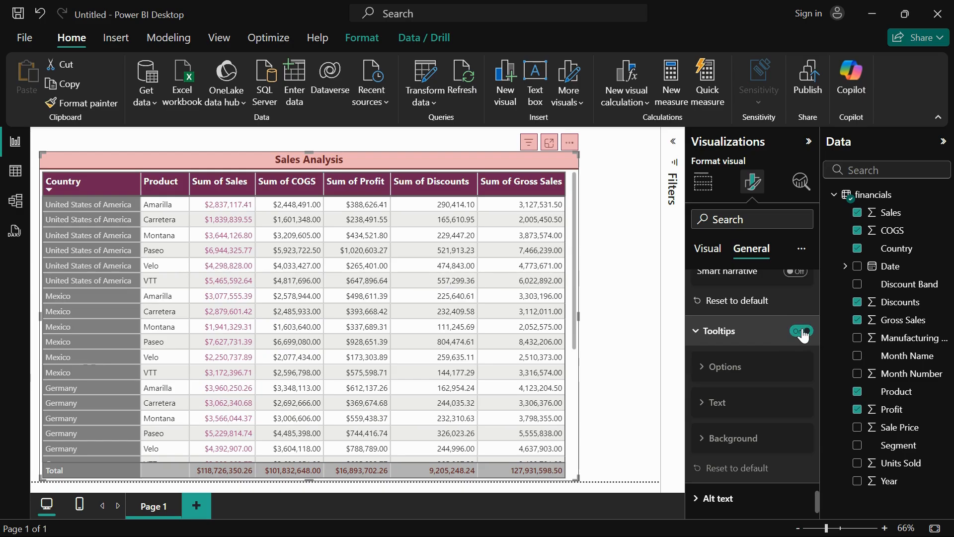
click(703, 181)
scroll(719, 428, down, 3)
scroll(723, 429, up, 3)
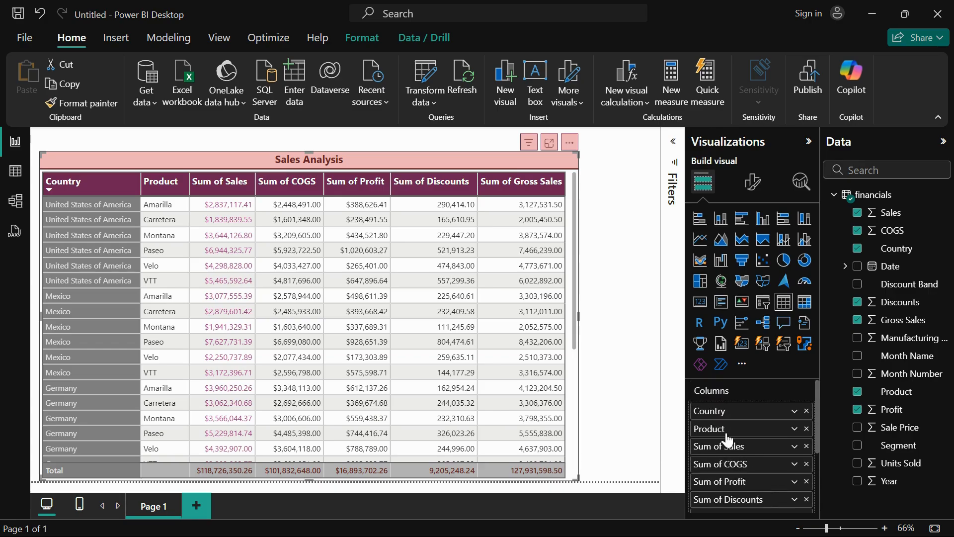
scroll(726, 433, down, 1)
scroll(727, 439, down, 3)
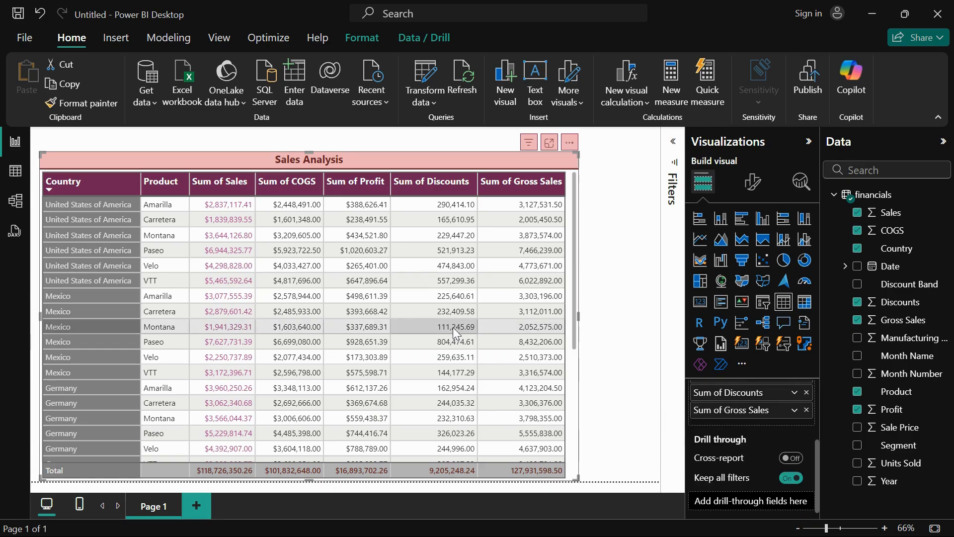
mouse_move(453, 328)
mouse_move(441, 293)
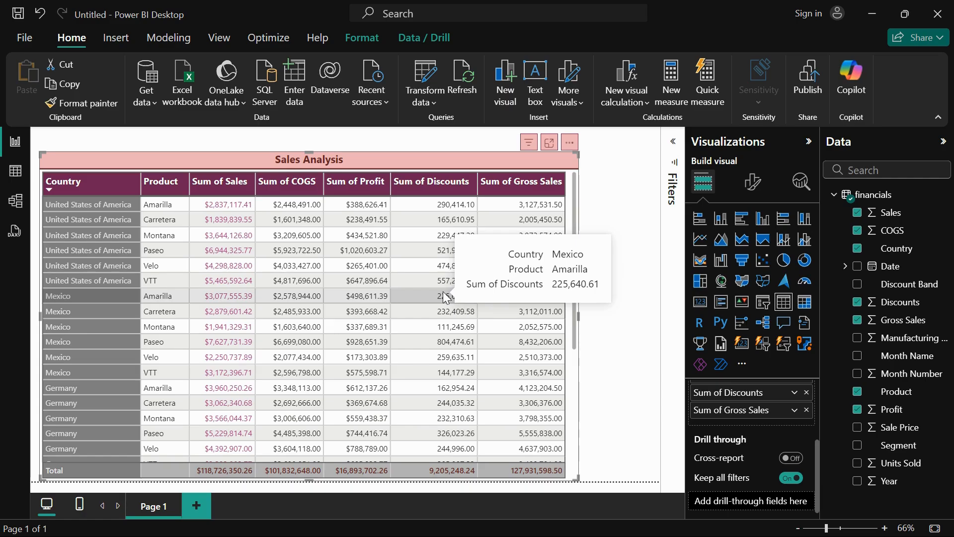
Examine the table's tooltip type options and its tooltip text settings for font, label color and value color.
scroll(747, 427, up, 3)
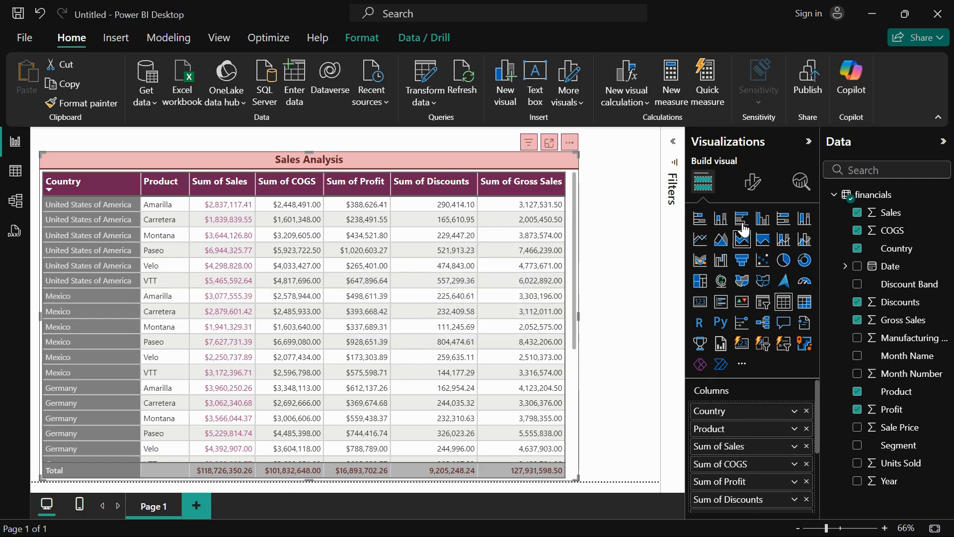
click(752, 182)
click(749, 248)
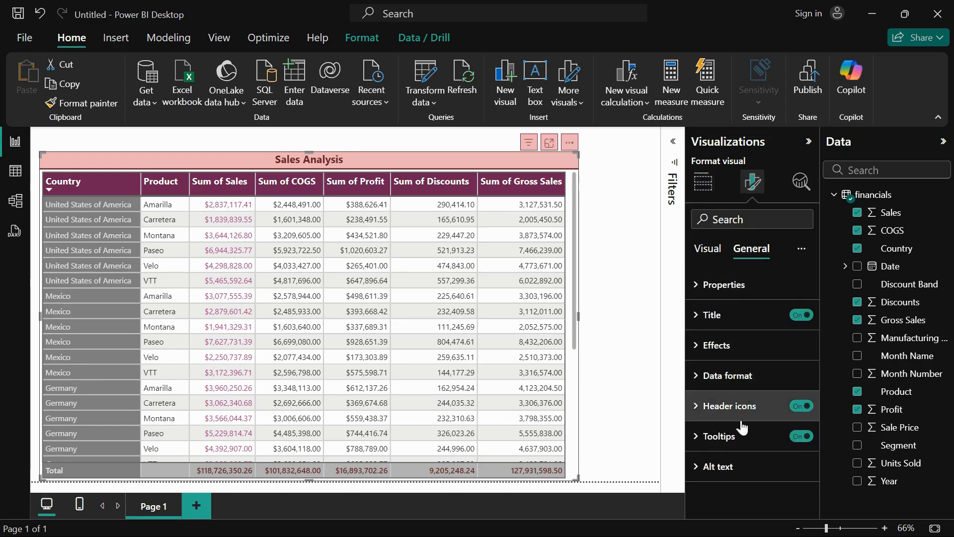
click(743, 432)
scroll(735, 438, down, 3)
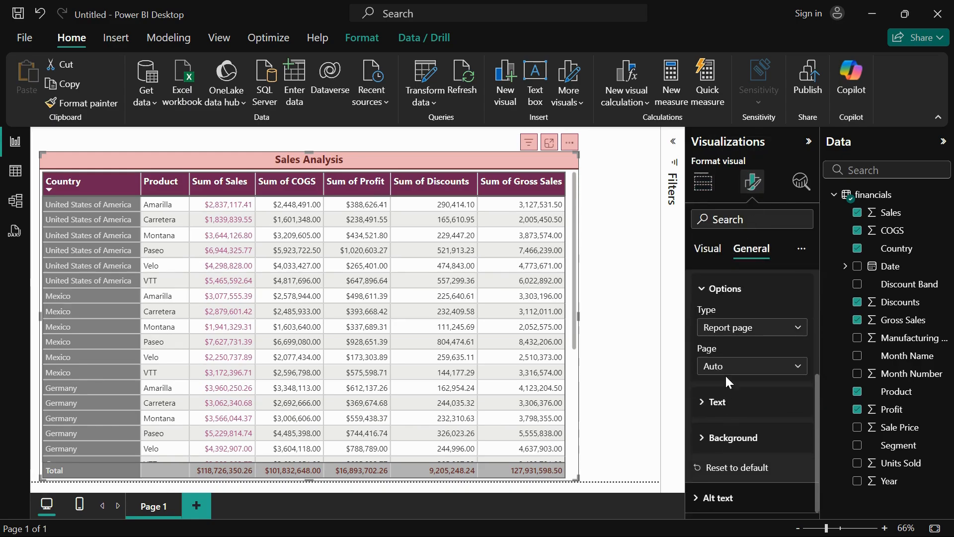
click(740, 329)
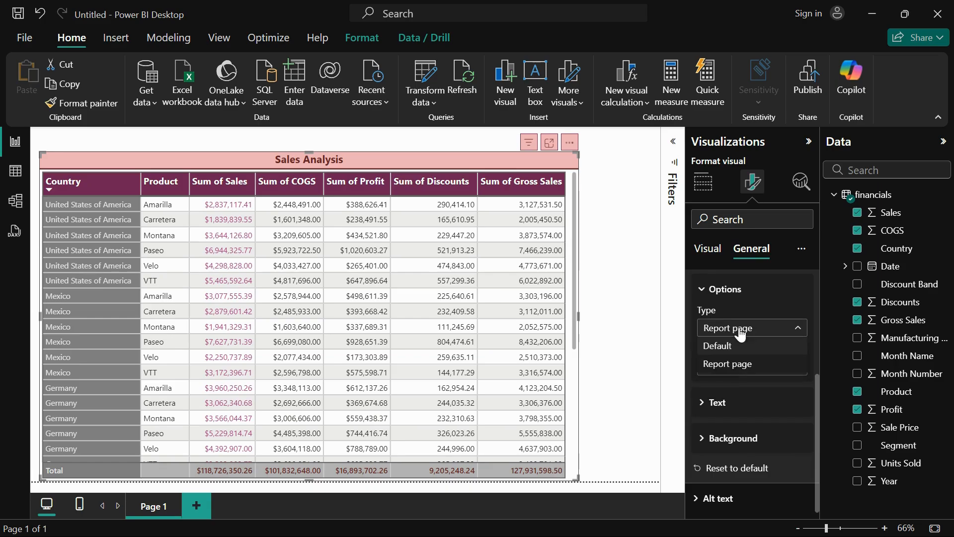
click(740, 332)
click(740, 406)
scroll(743, 370, down, 3)
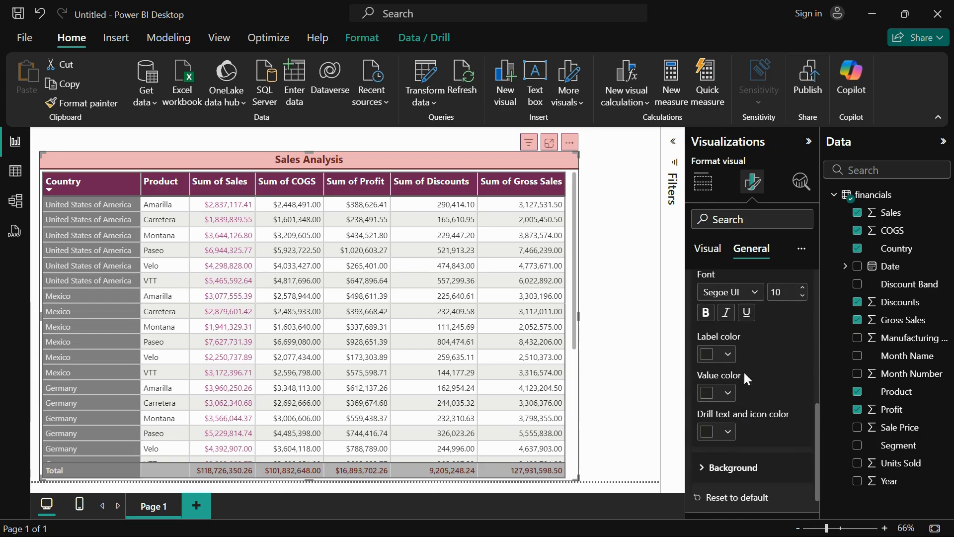
Set the tooltip text font to Segoe UI Semibold, with a dark purple label color and a pink value color.
scroll(747, 344, up, 2)
click(739, 368)
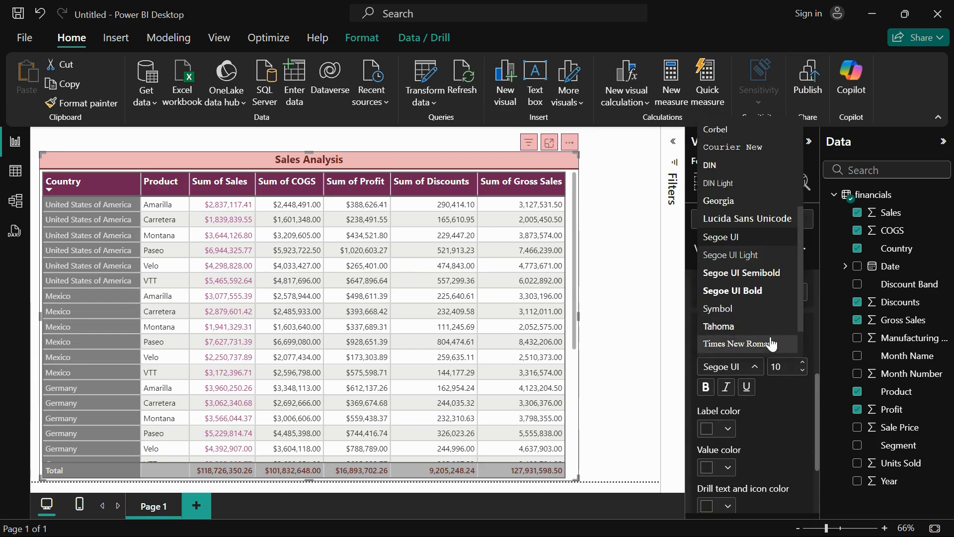
click(767, 272)
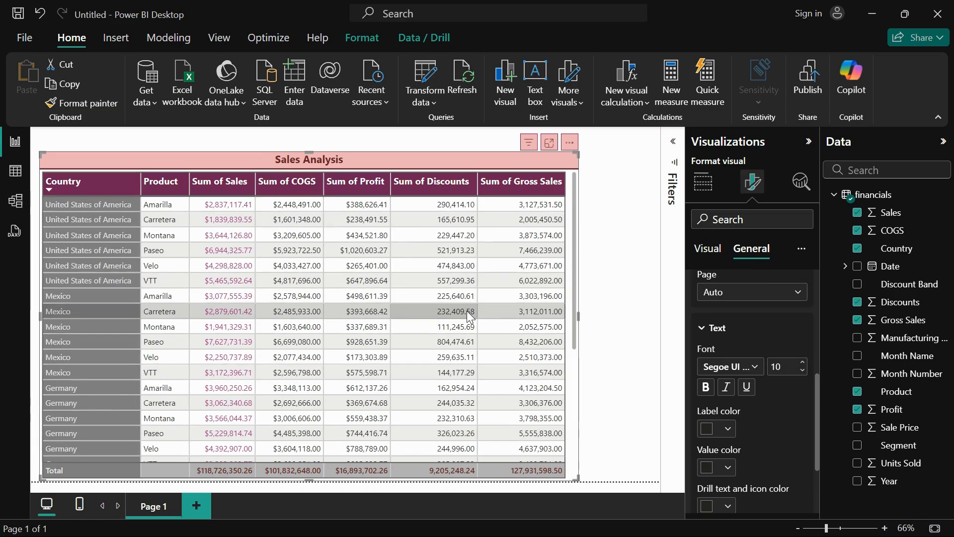
click(727, 430)
click(863, 289)
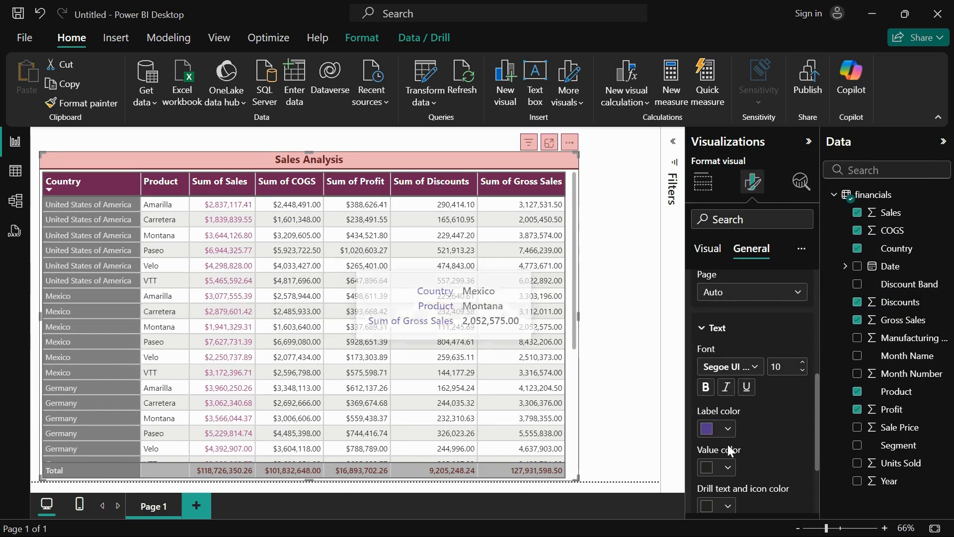
click(727, 467)
click(840, 309)
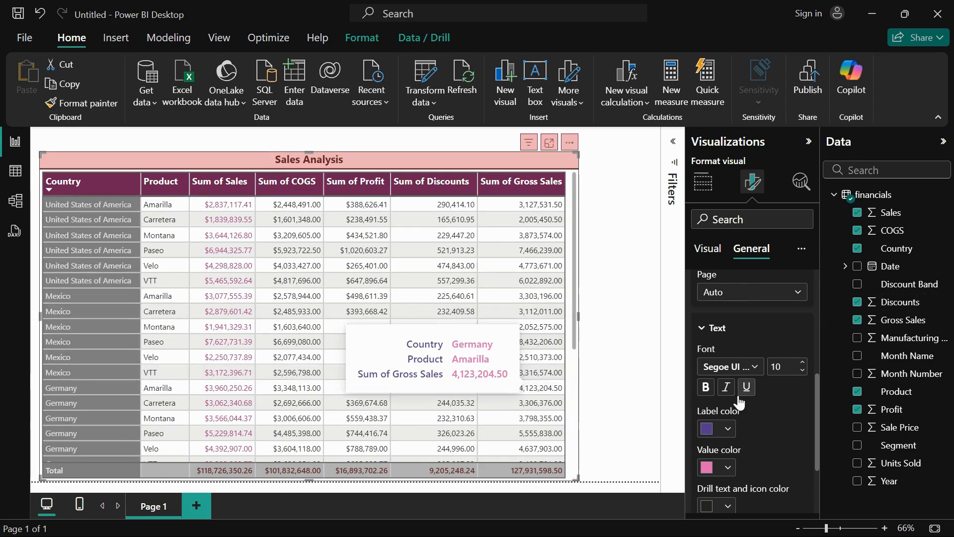
Give the table's tooltips a light gray background color.
scroll(738, 399, down, 2)
click(732, 439)
scroll(755, 418, down, 2)
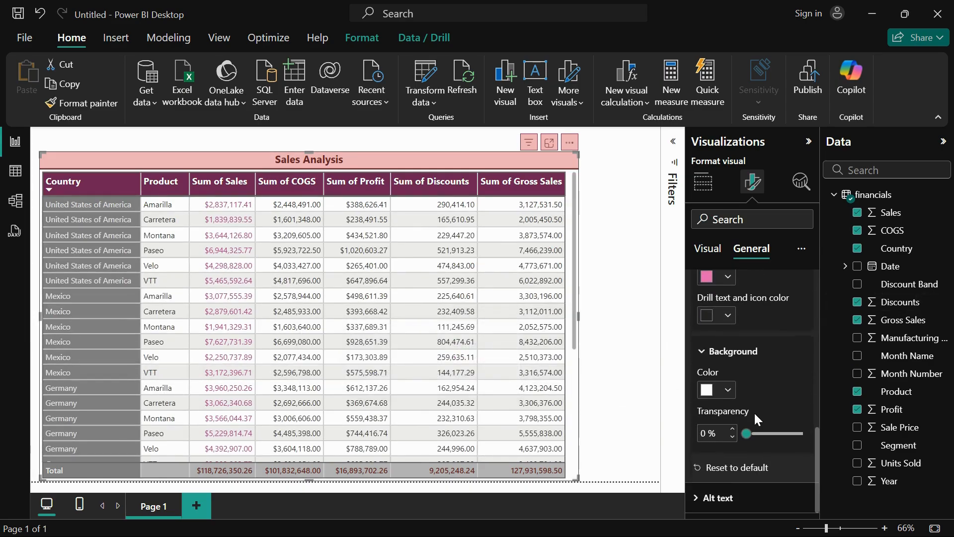
click(719, 393)
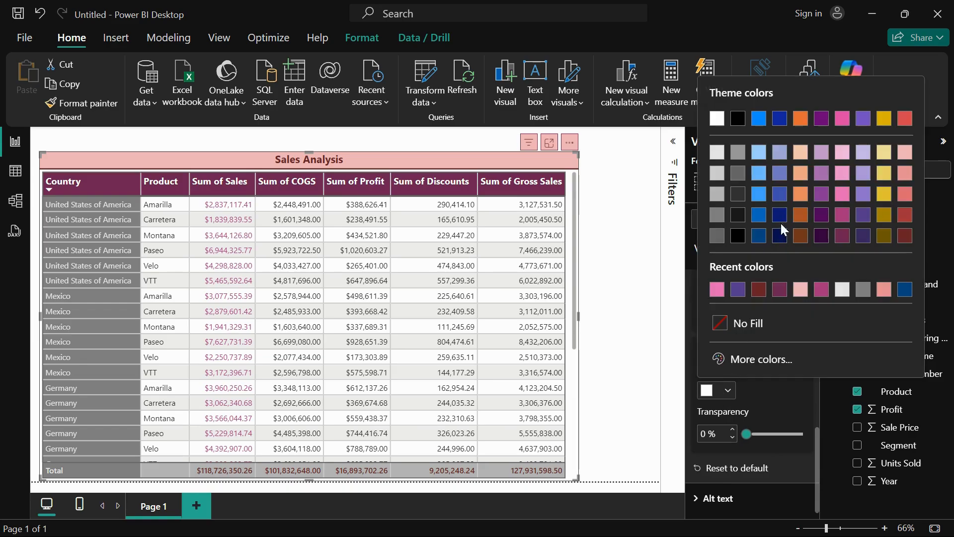
click(716, 150)
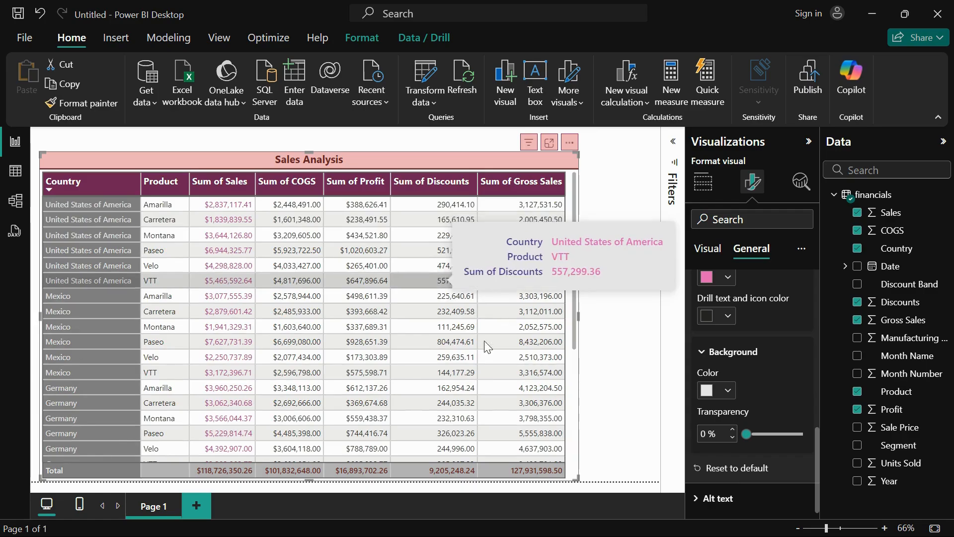
Show the table's visual-specific format categories down to Accessibility and shift the table slightly to the right on the page.
scroll(731, 476, up, 10)
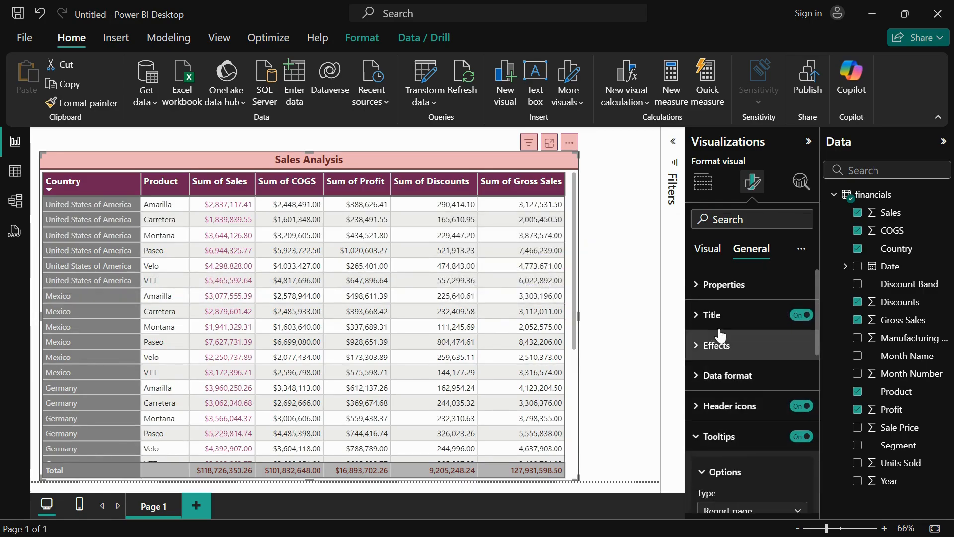
click(710, 249)
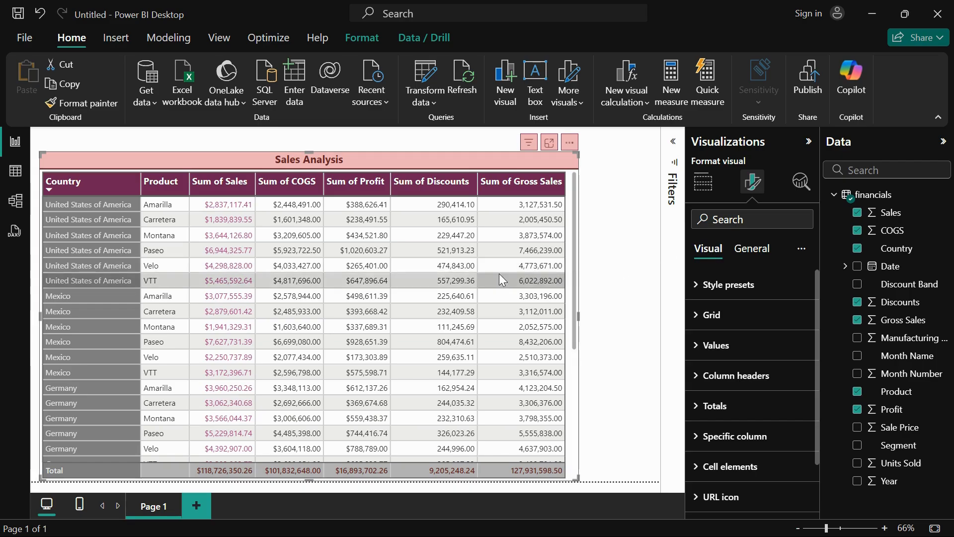
scroll(734, 400, down, 2)
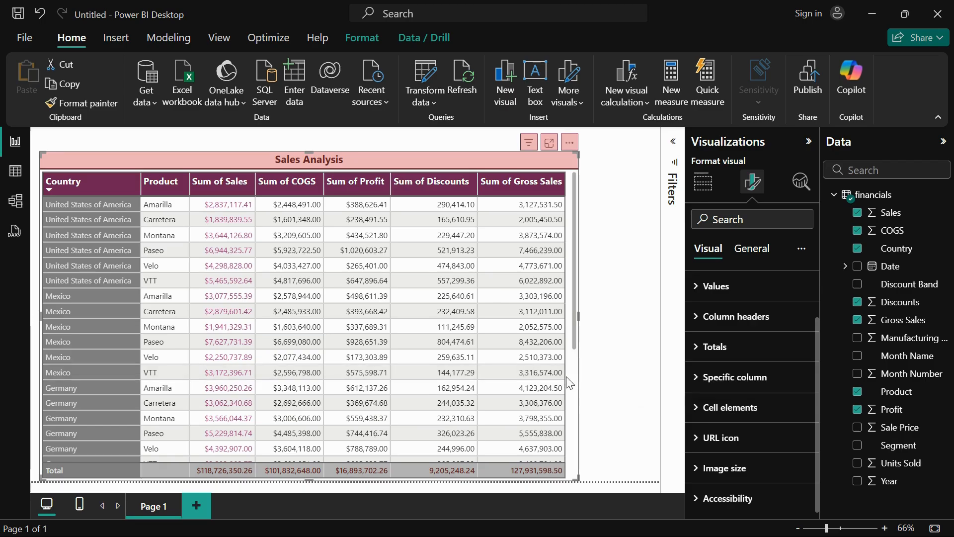
drag(566, 376, 571, 375)
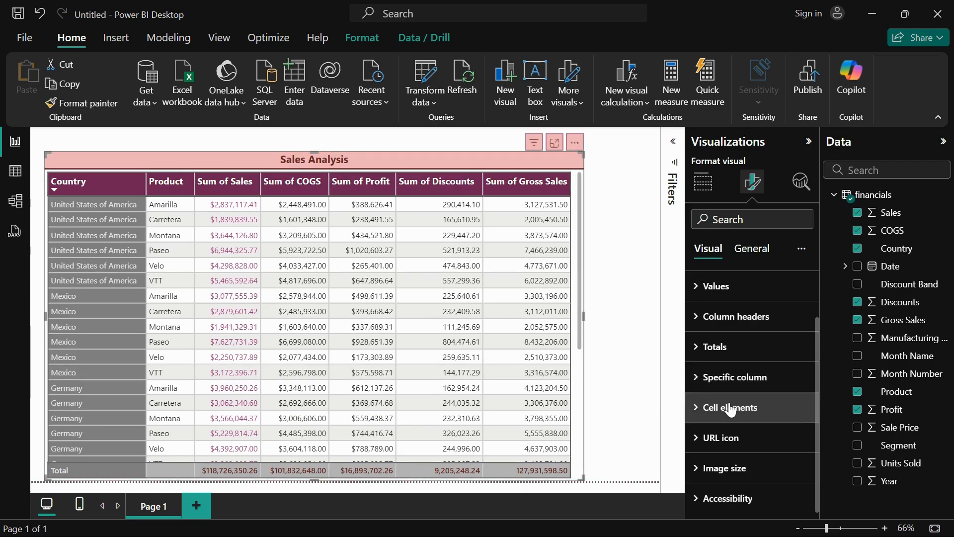